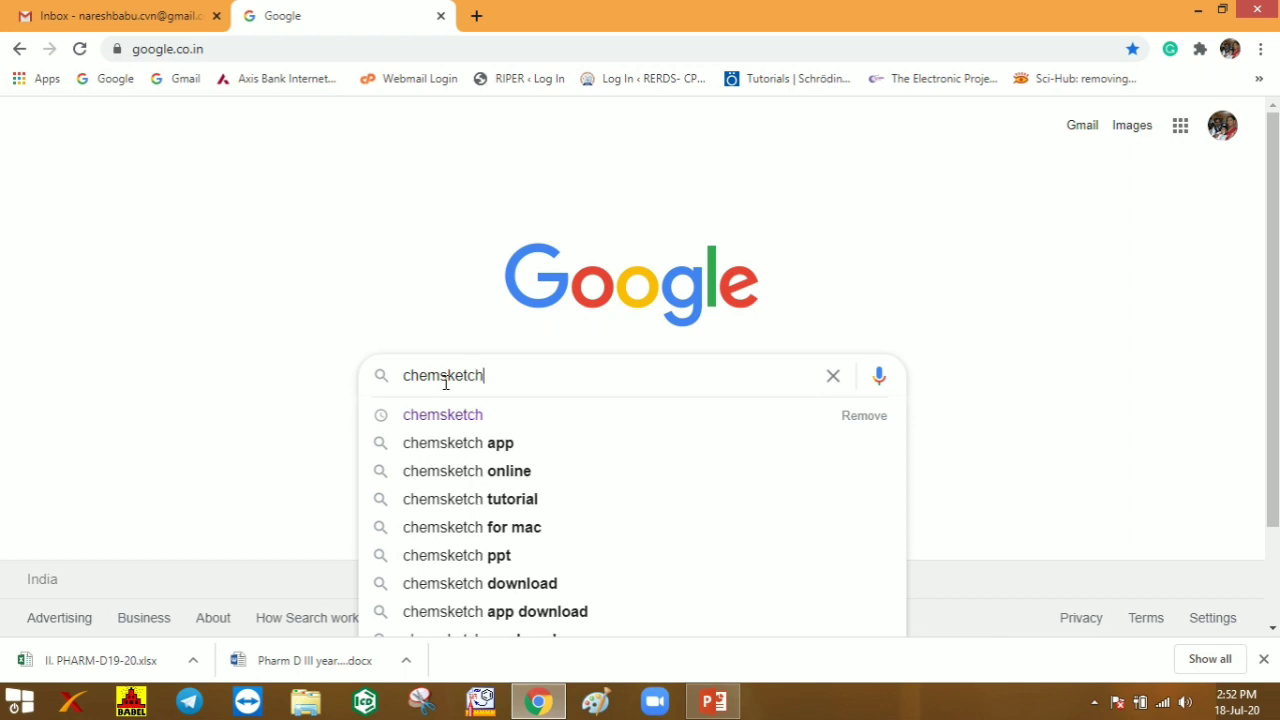
Step: Search the web for chemsketch and open the ACD Labs ChemSketch Freeware page
key("Return")
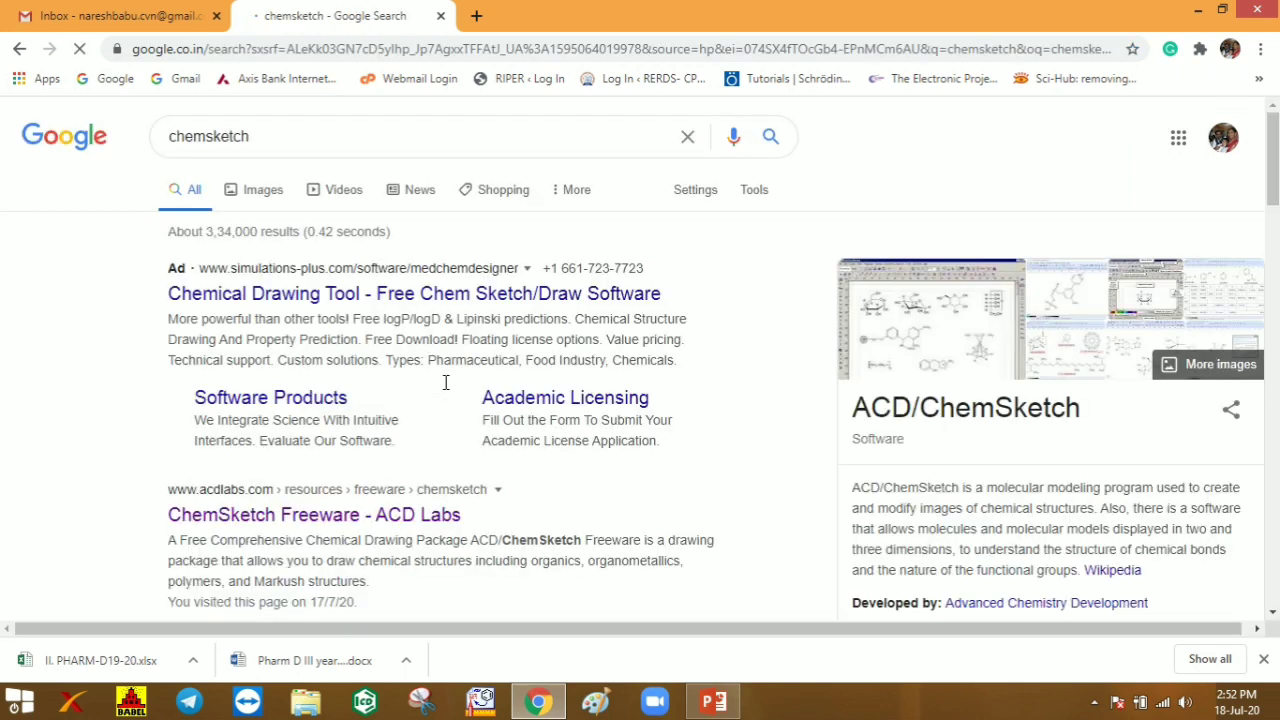
left_click(195, 510)
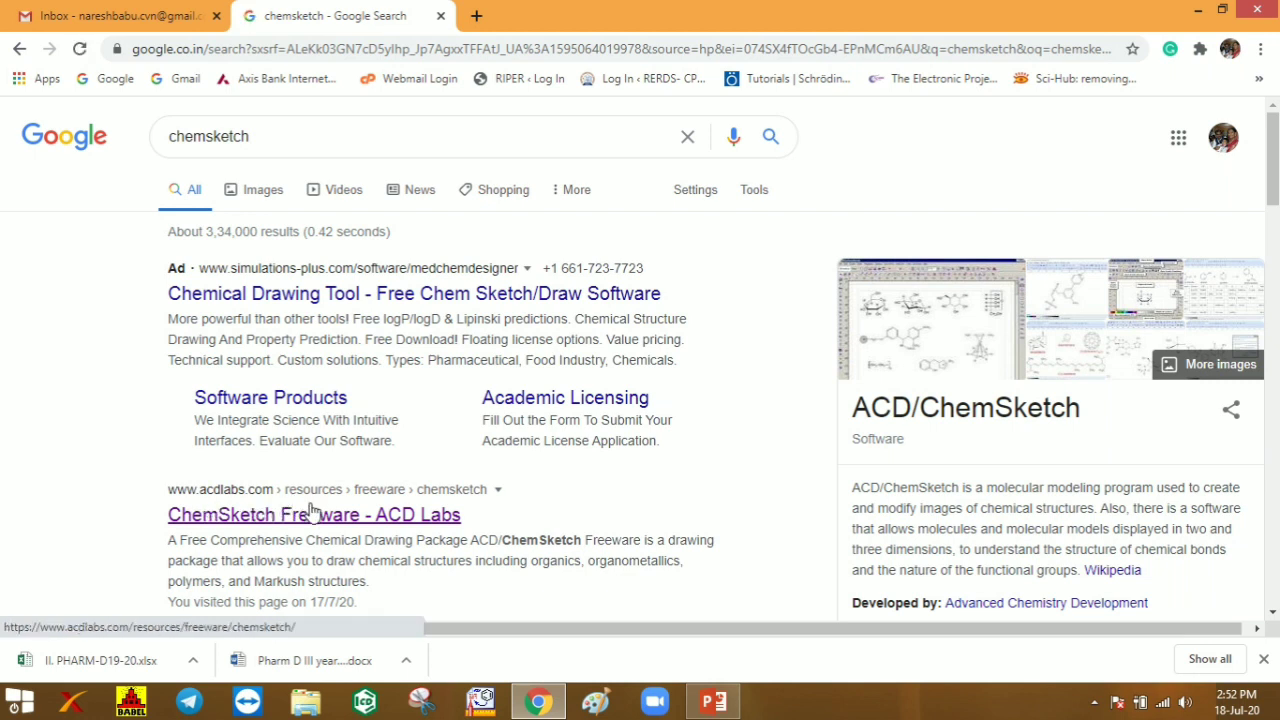
left_click(310, 515)
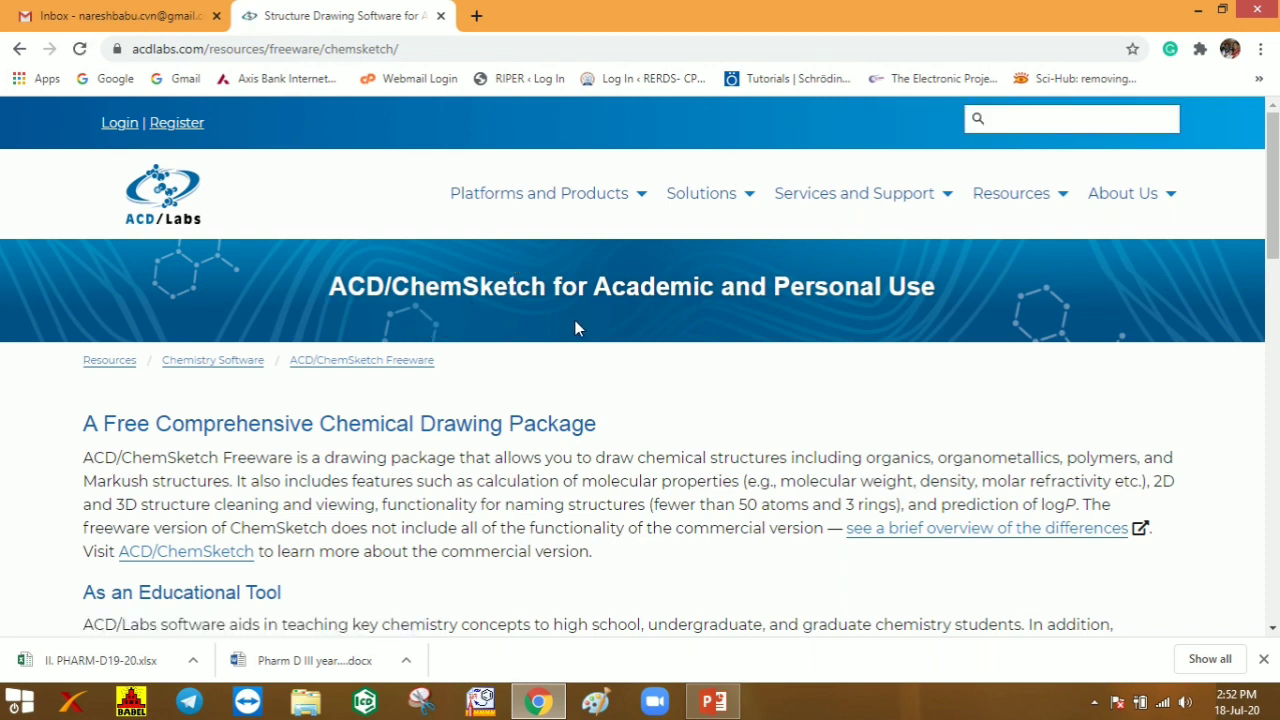
Step: Open the download page for the free single-installation version and review the fields of its registration form
scroll(583, 323, "down", 5)
scroll(577, 328, "up", 2)
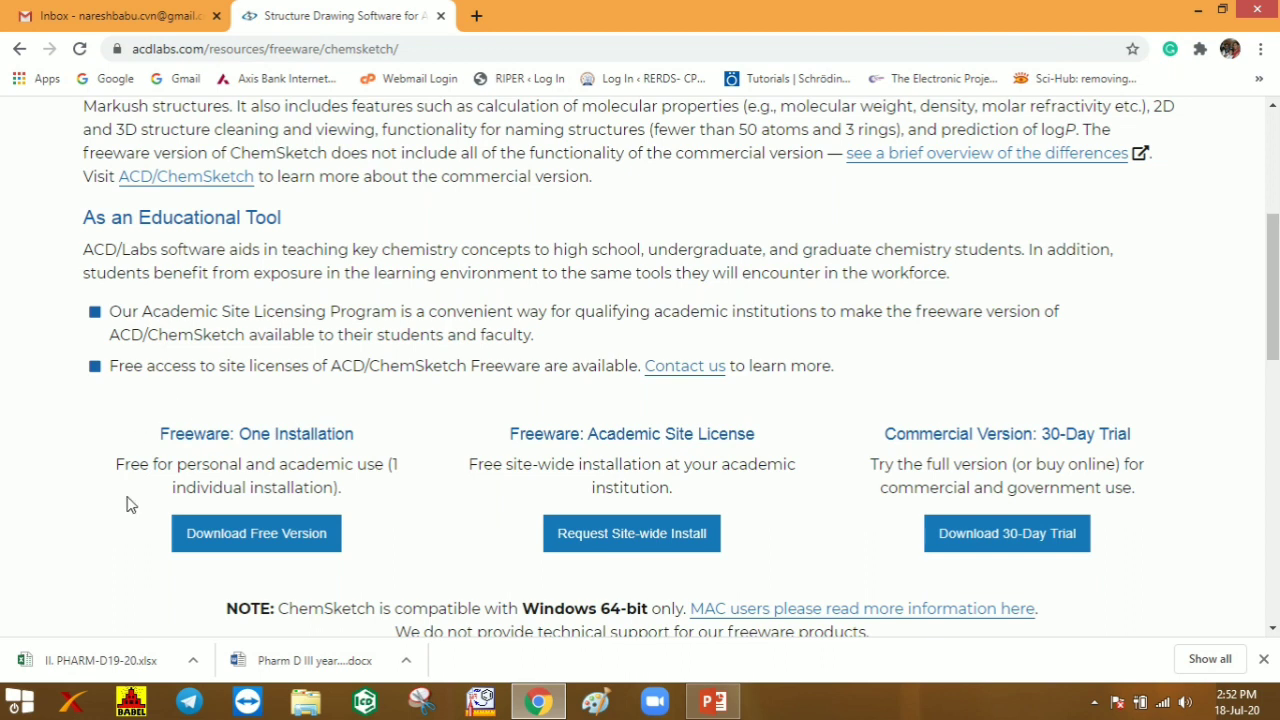
left_click(268, 537)
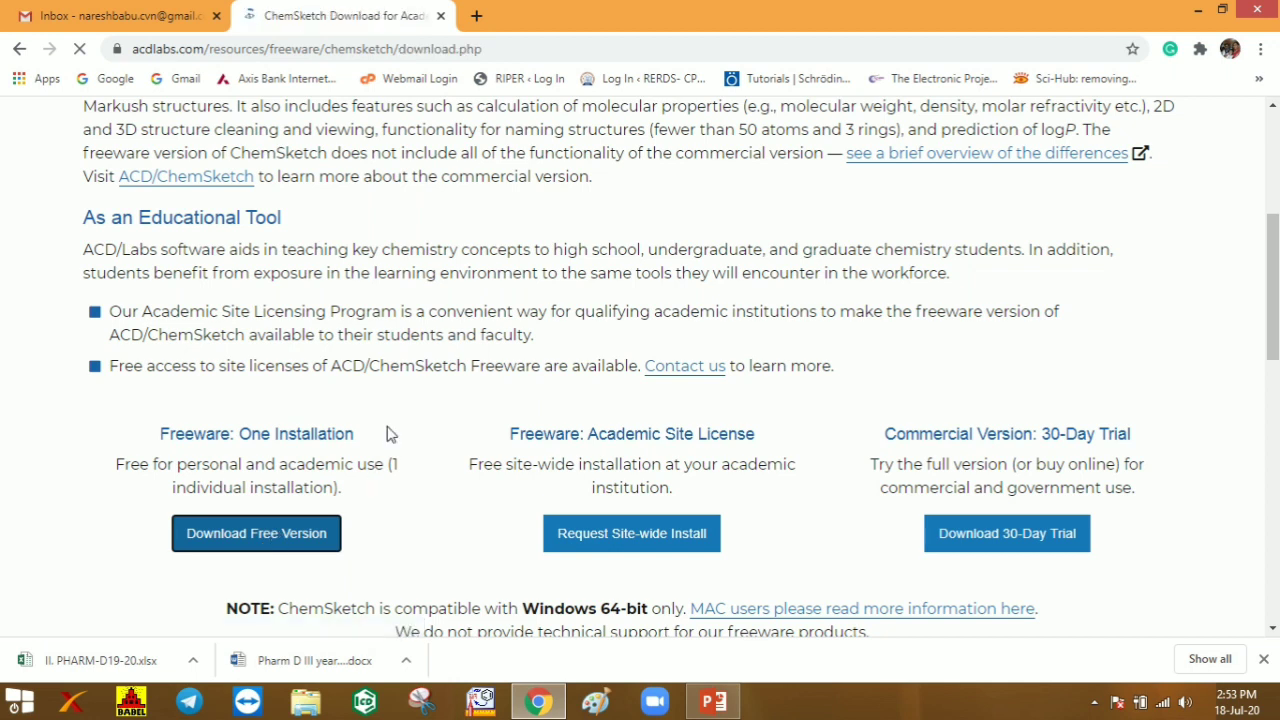
scroll(742, 379, "down", 2)
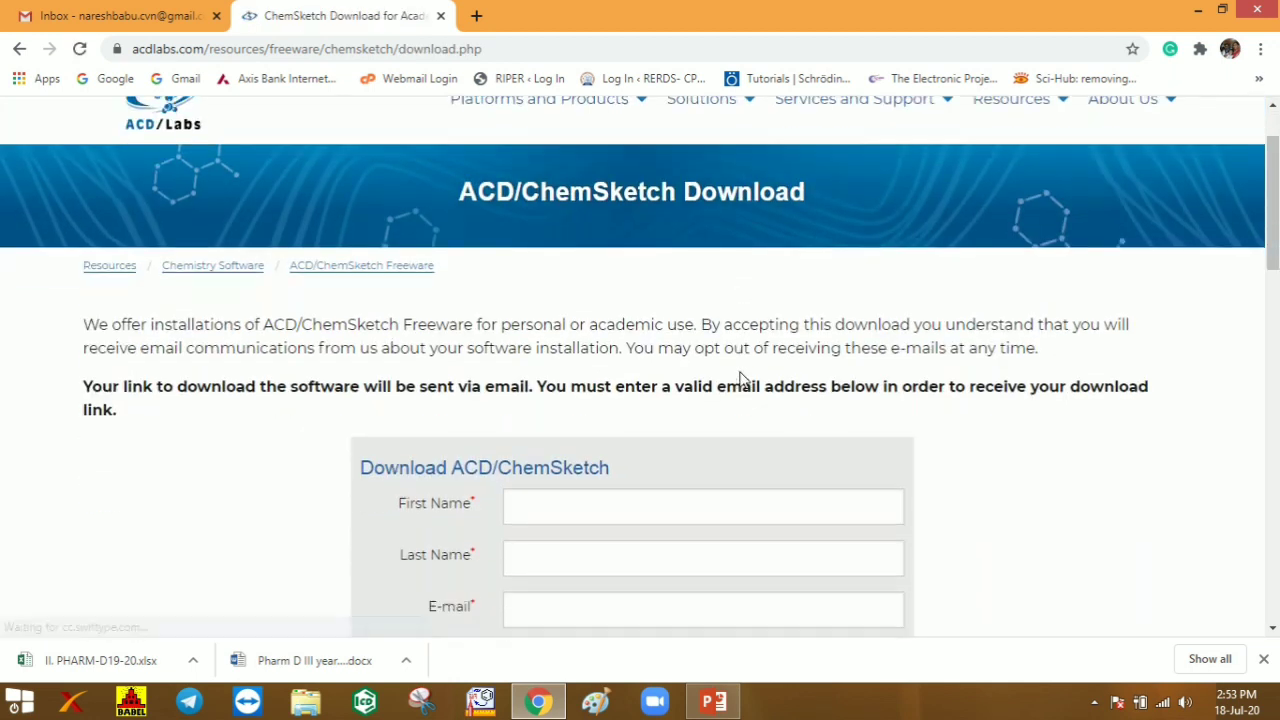
scroll(742, 379, "down", 2)
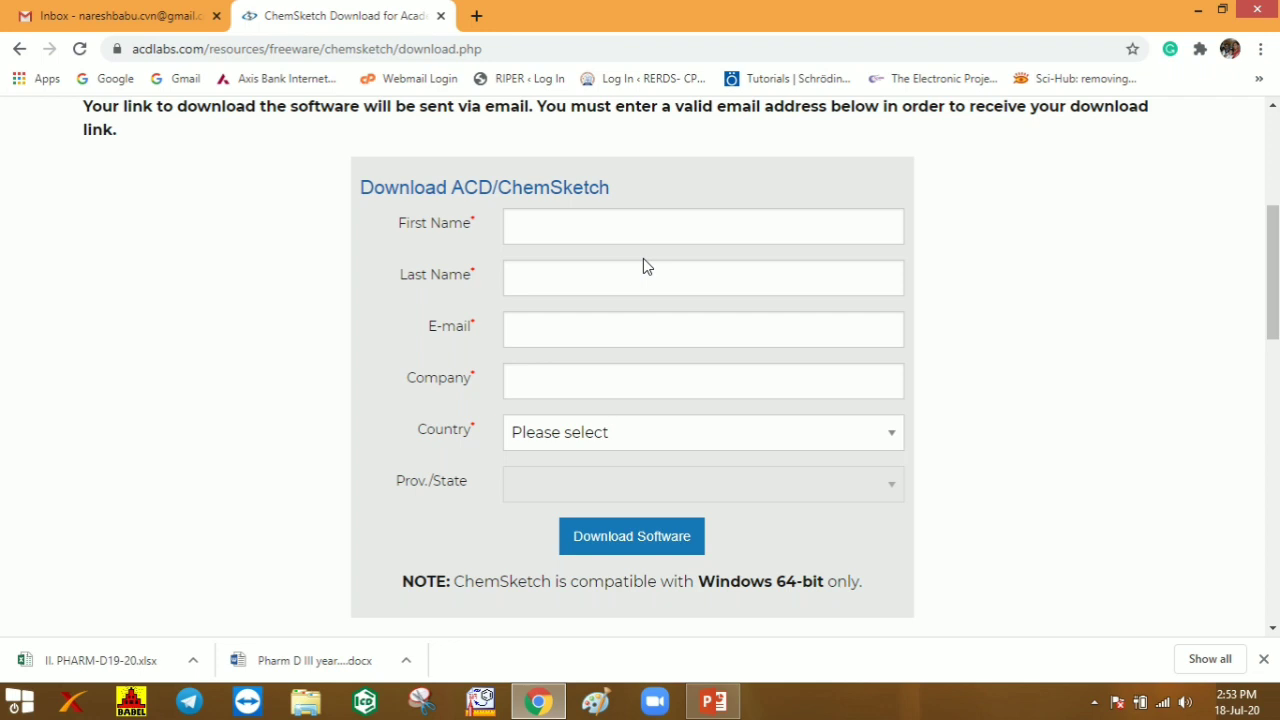
scroll(643, 260, "up", 4)
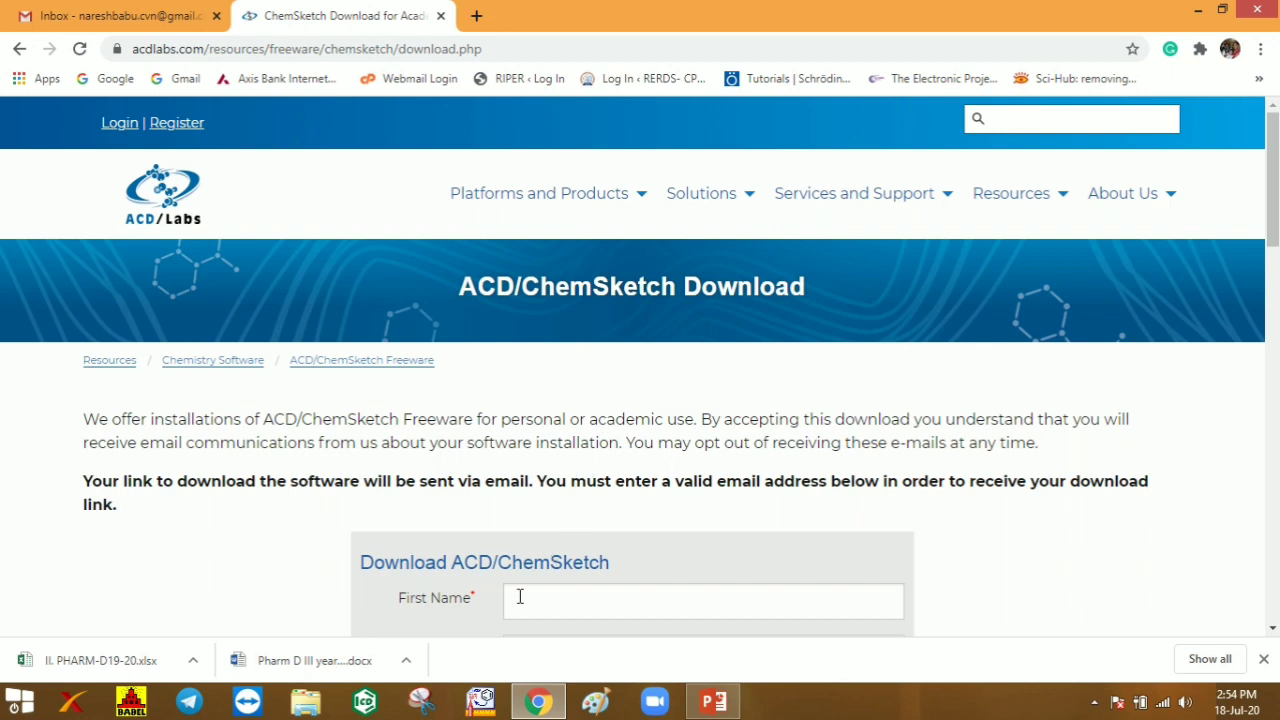
Step: Switch to ACD/ChemSketch by launching it and dismiss the product advertisement
left_click(482, 703)
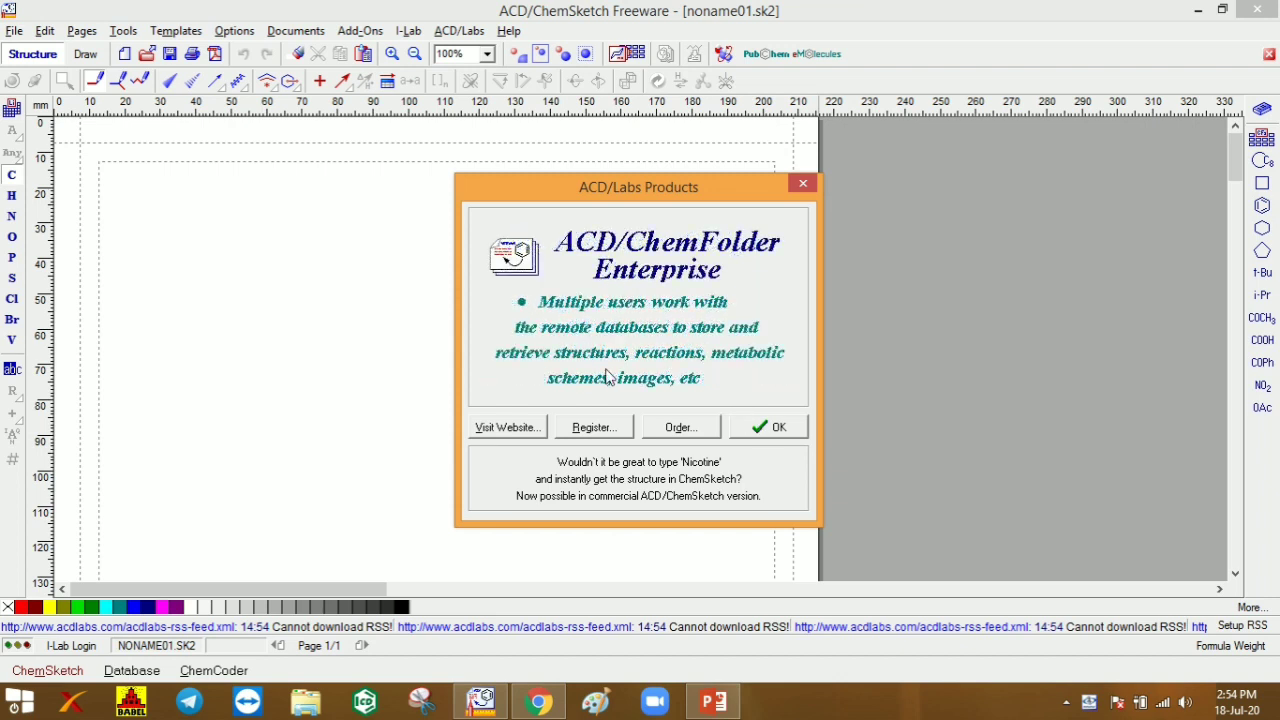
left_click(766, 427)
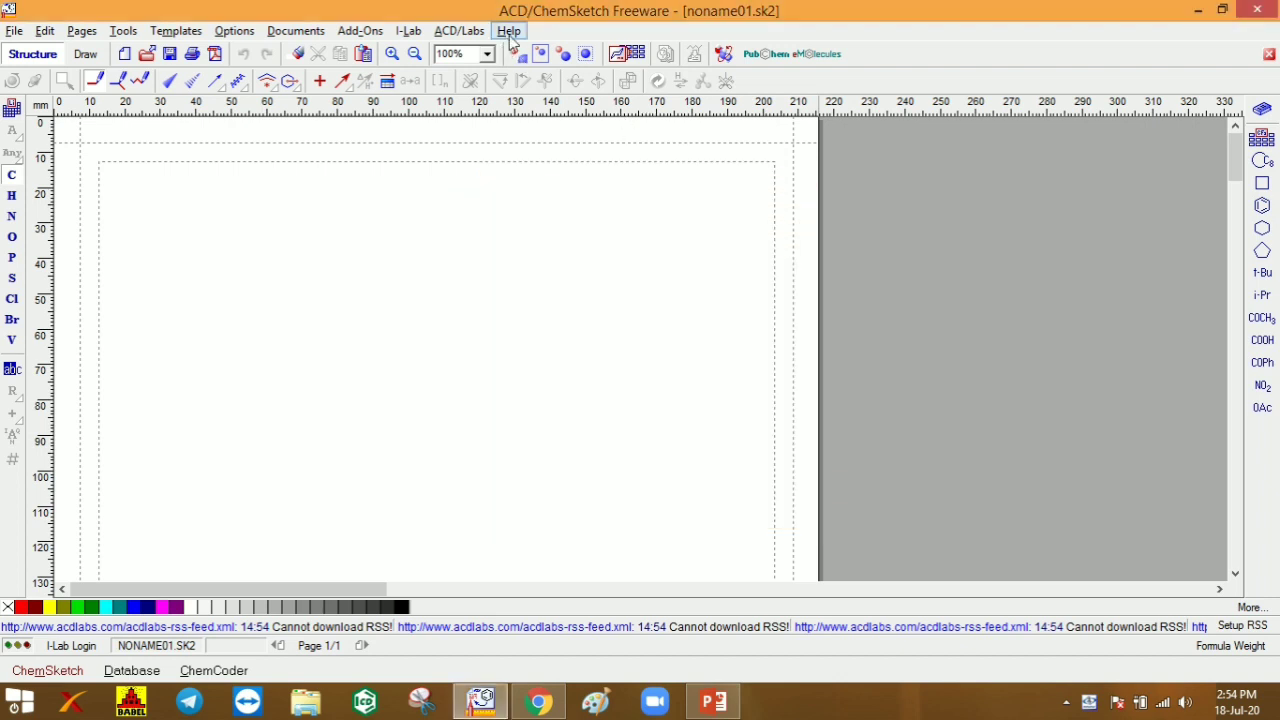
left_click(511, 33)
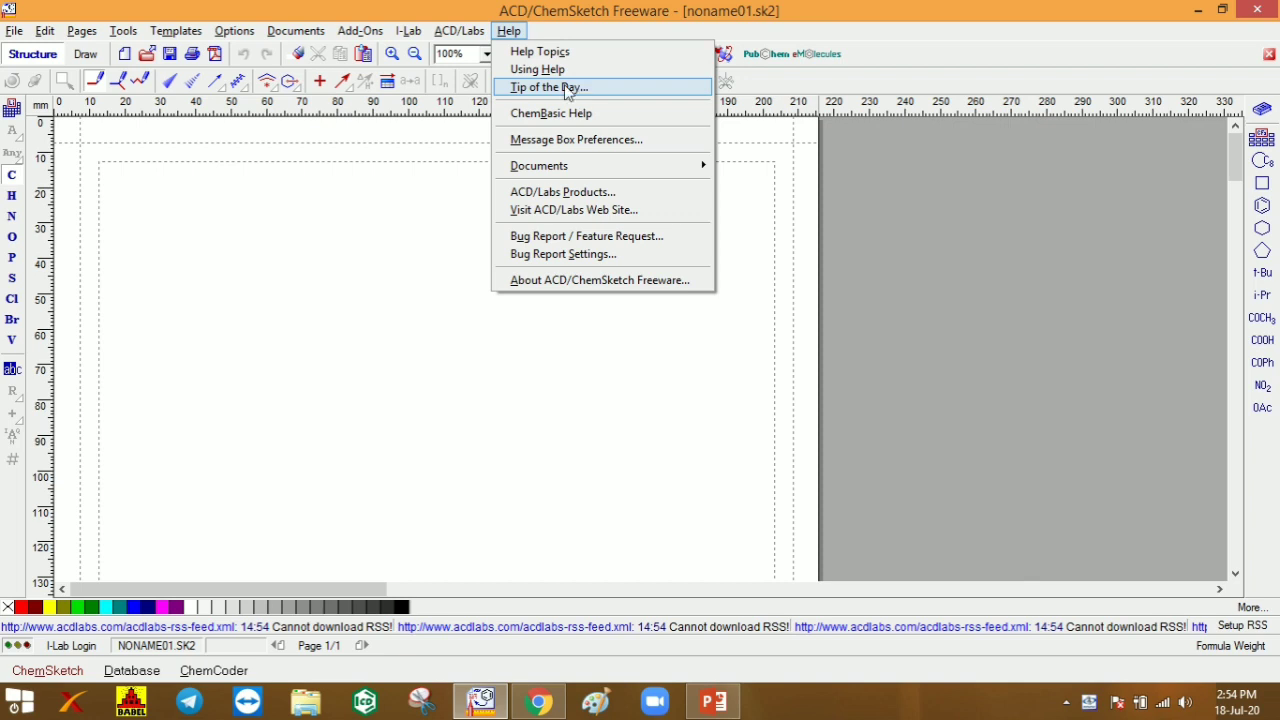
mouse_move(24, 37)
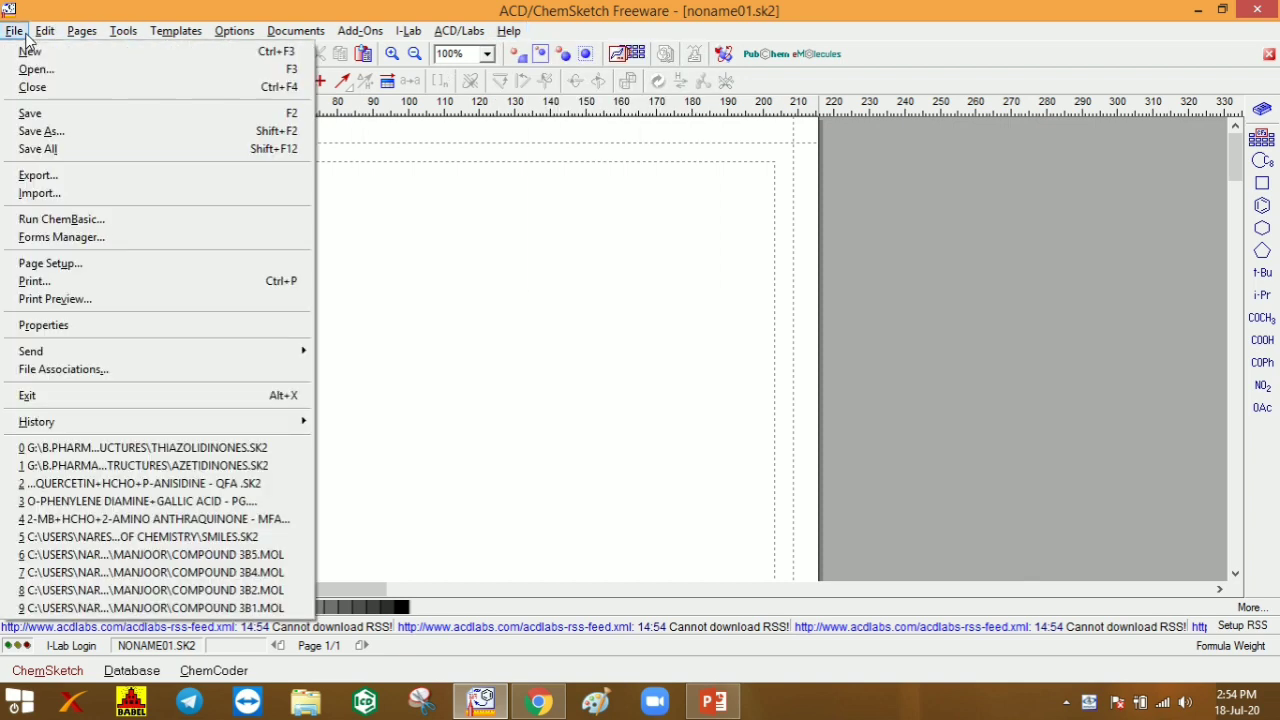
mouse_move(463, 37)
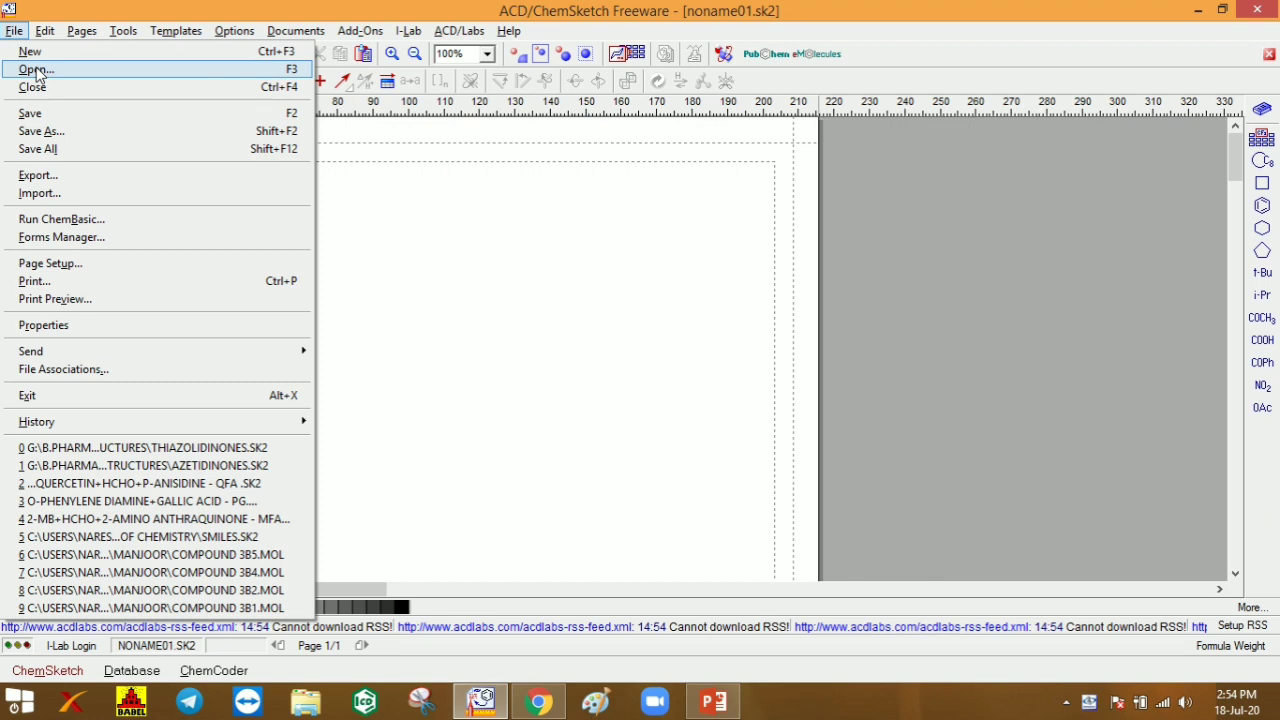
mouse_move(64, 38)
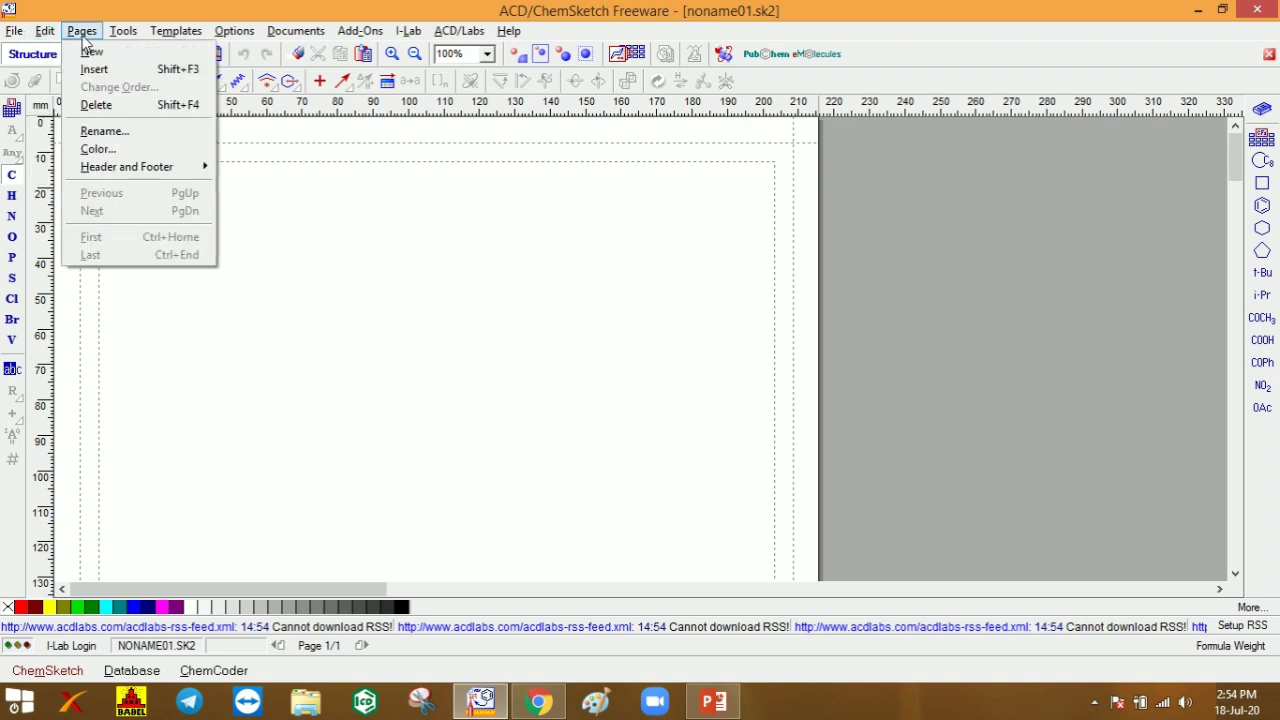
mouse_move(128, 37)
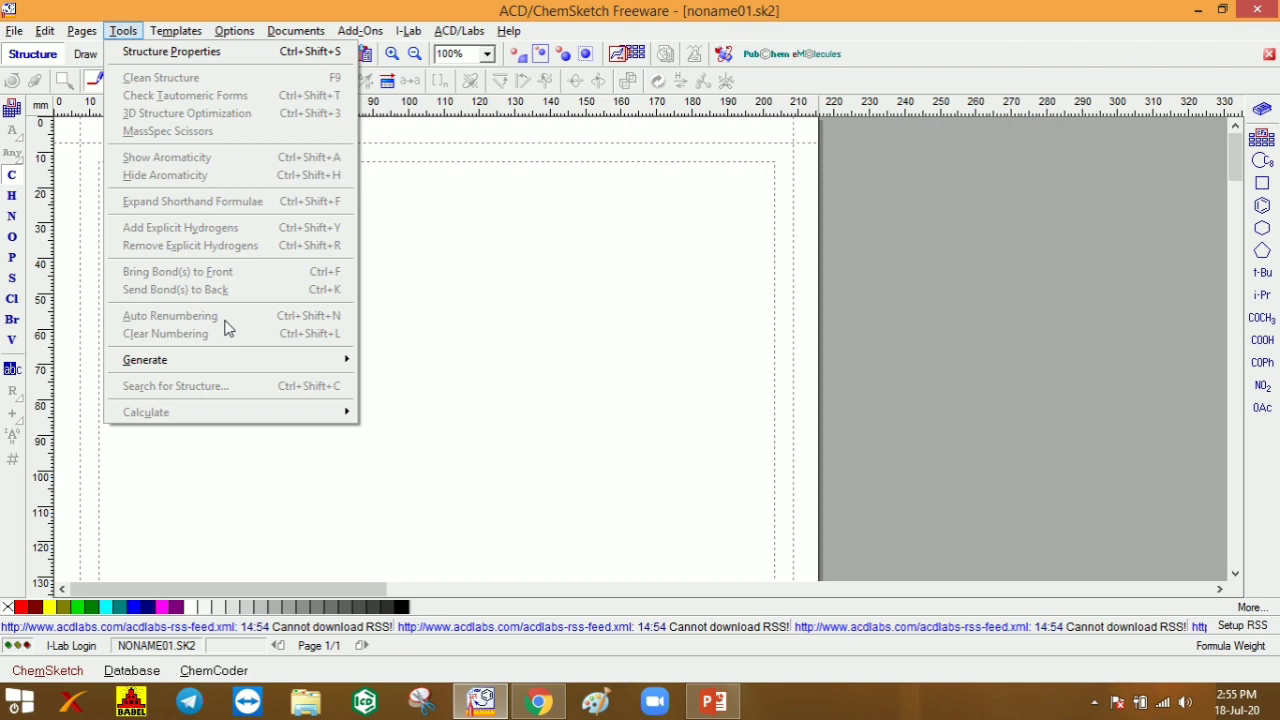
mouse_move(160, 366)
left_click(893, 215)
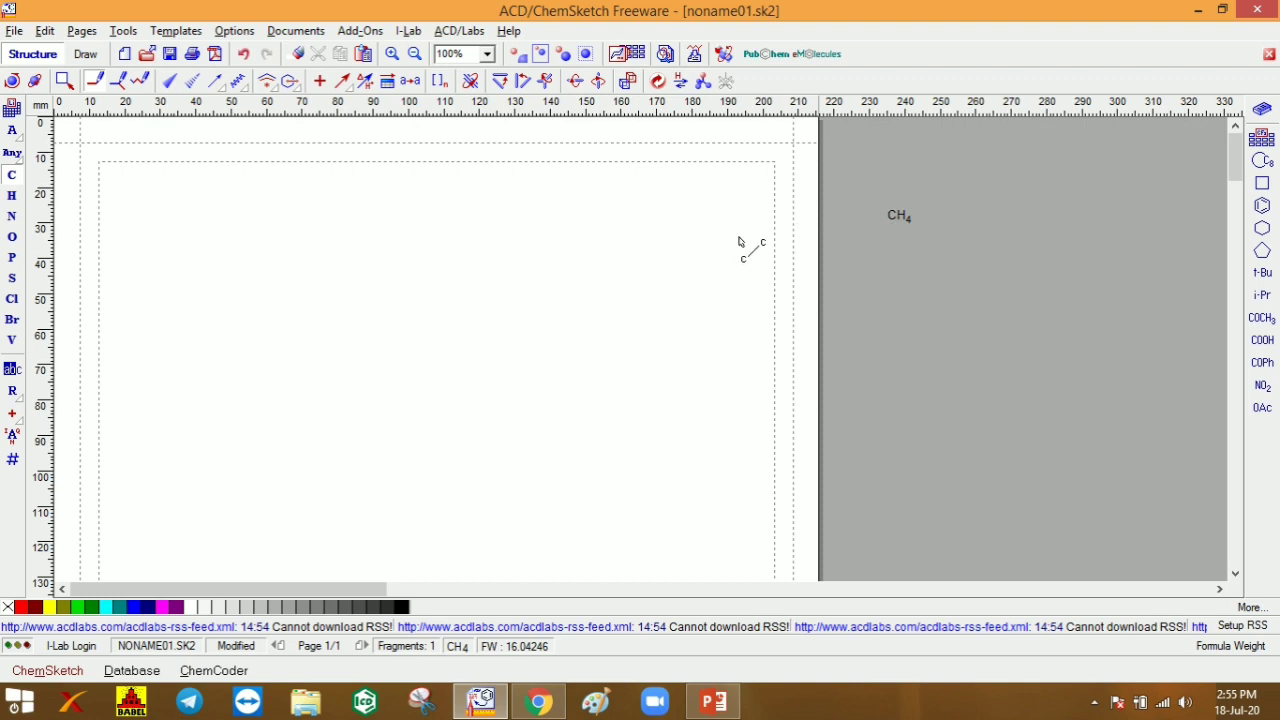
key("ctrl+z")
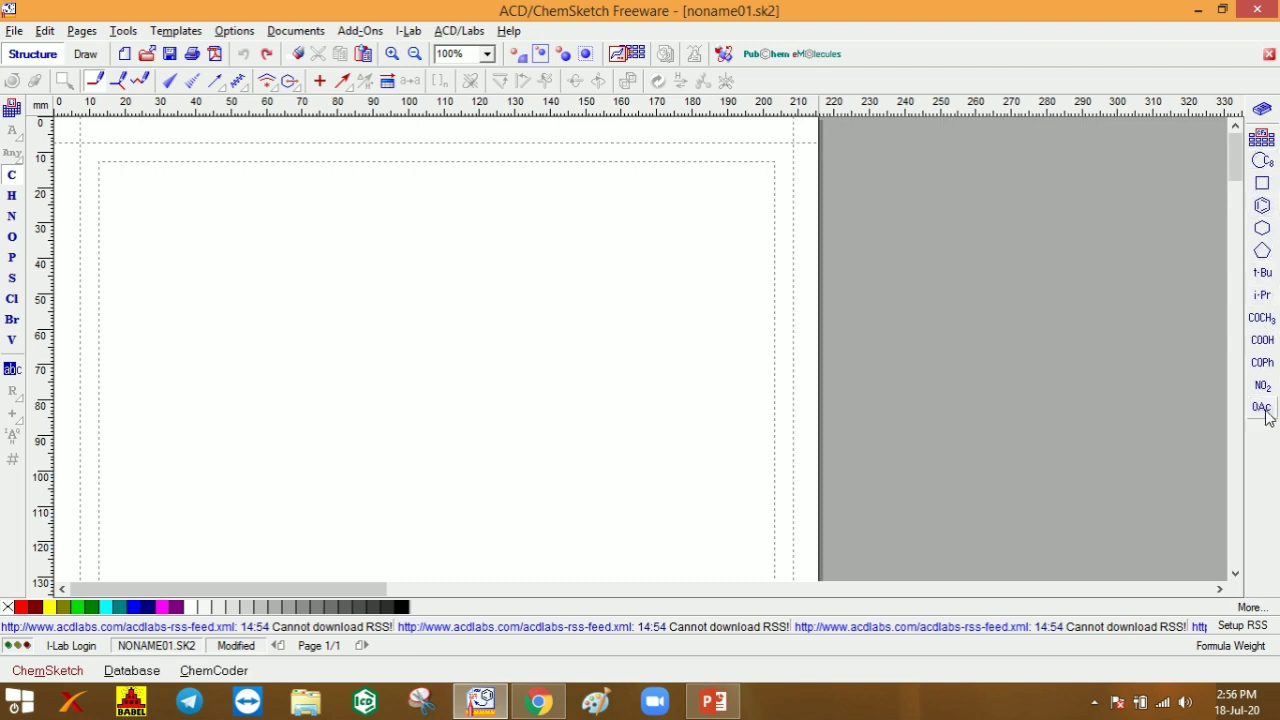
Step: Place the Ala- amino acid radical from the Table of Radicals on the page and undo the placement
left_click(1262, 139)
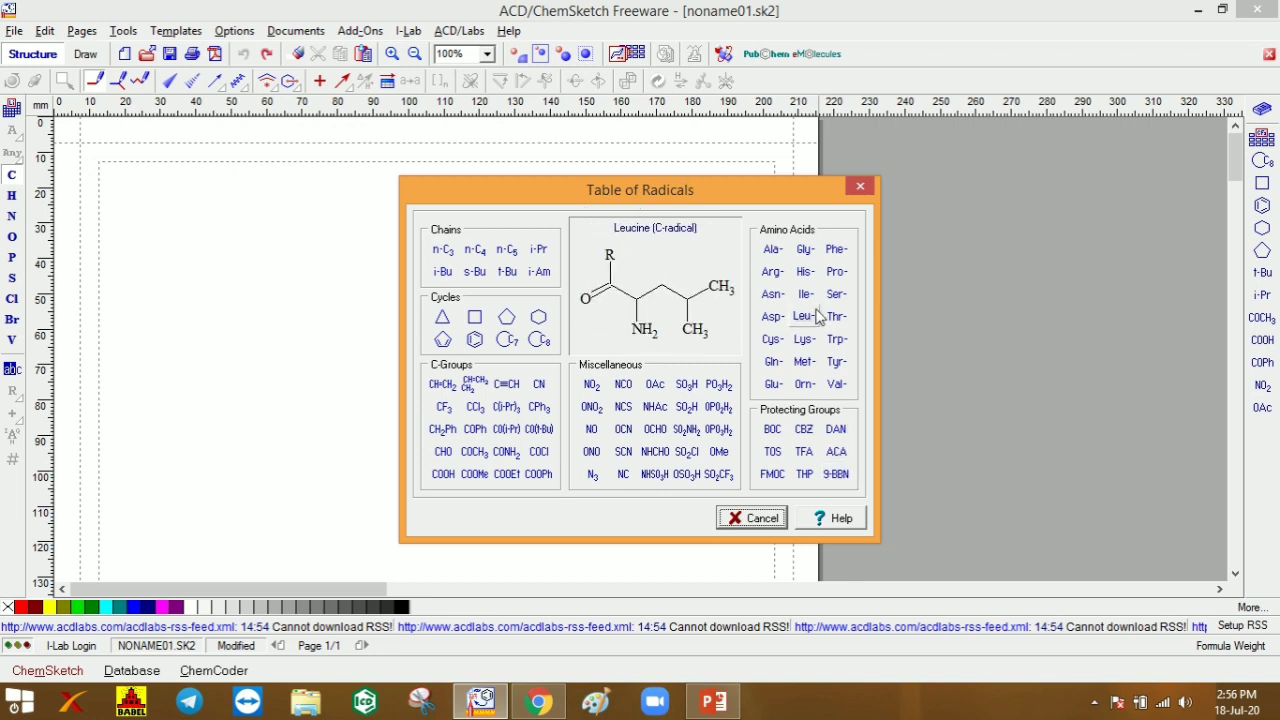
left_click(771, 250)
left_click(371, 309)
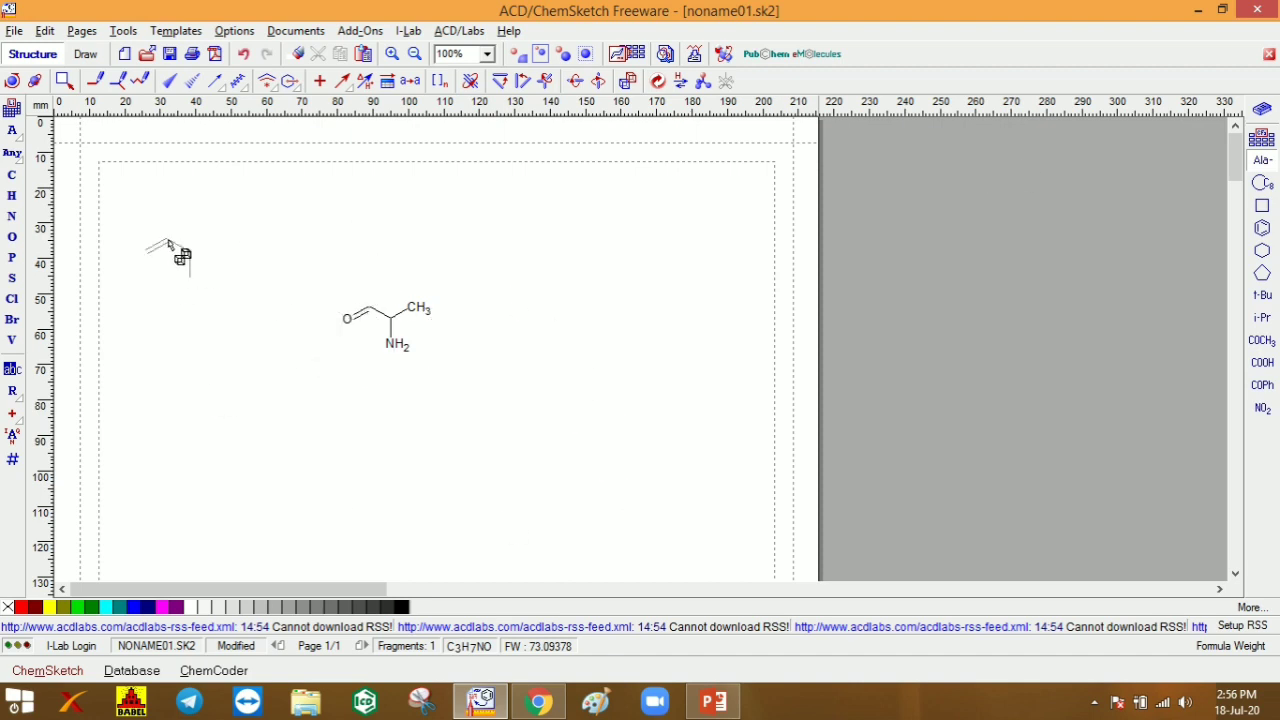
key("ctrl+z")
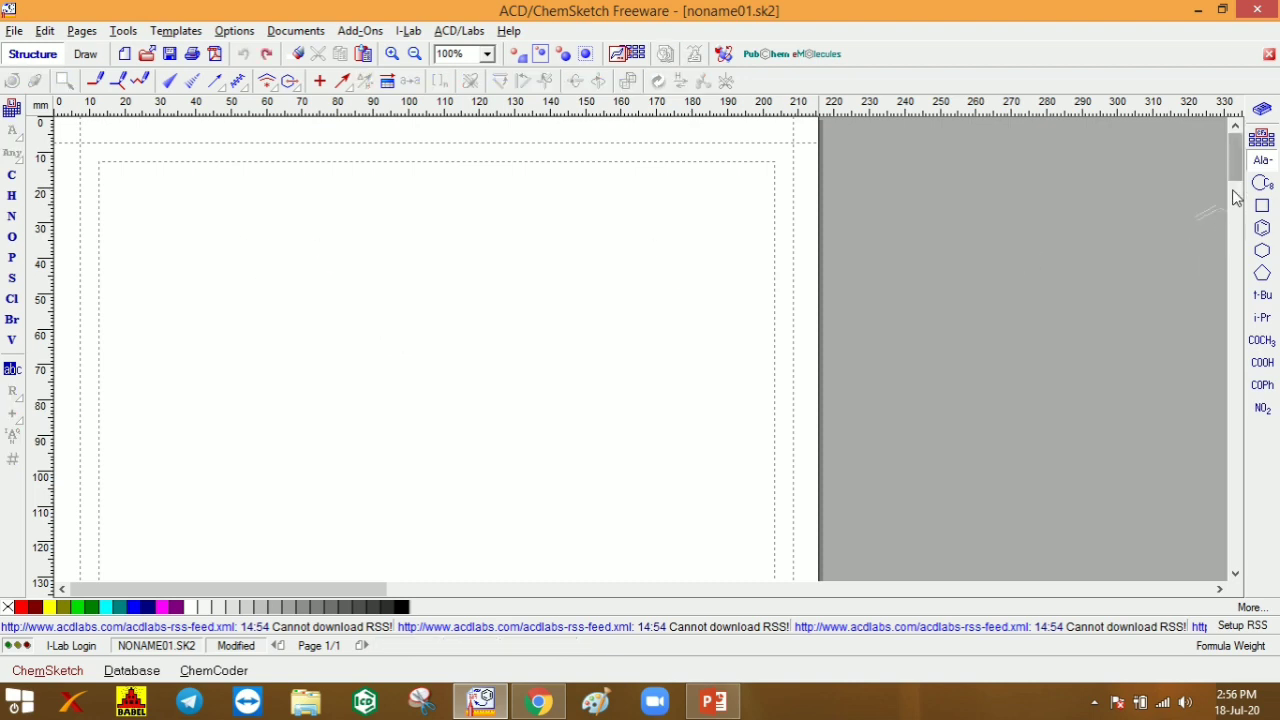
Step: Draw a benzene ring in the page's upper area and attach an NH2 group to its upper-right carbon
left_click(1262, 230)
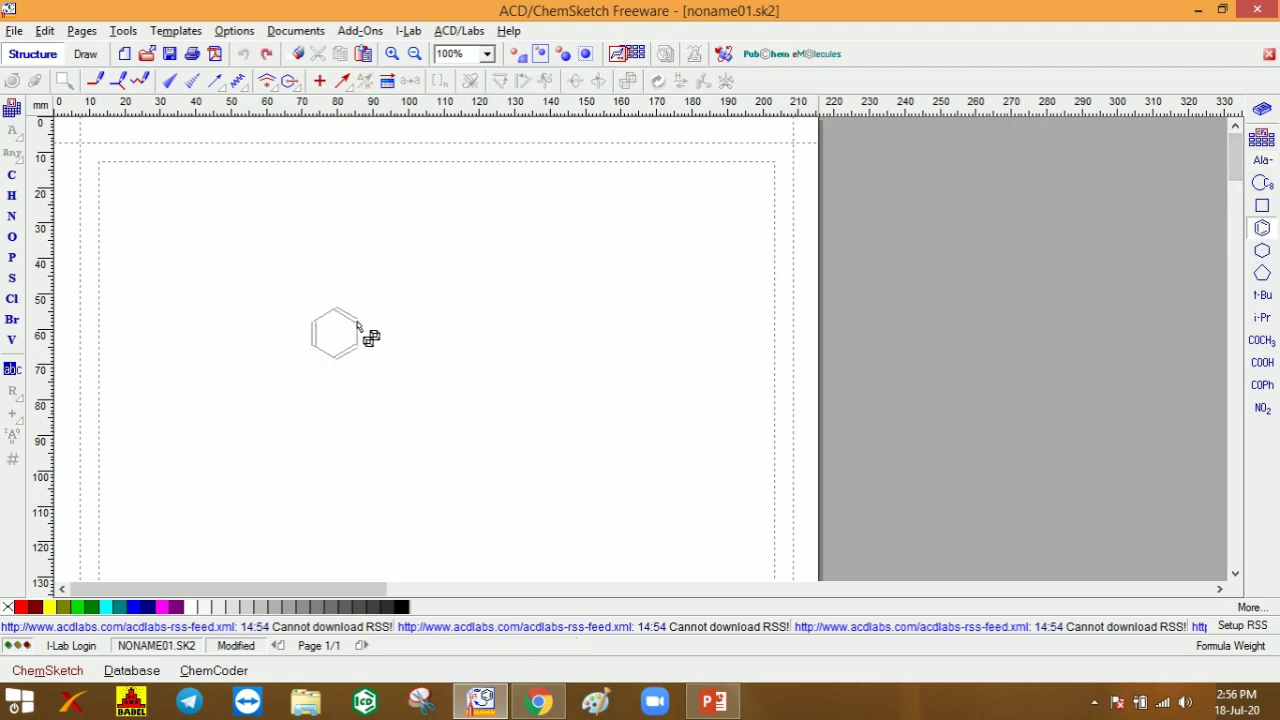
left_click(357, 324)
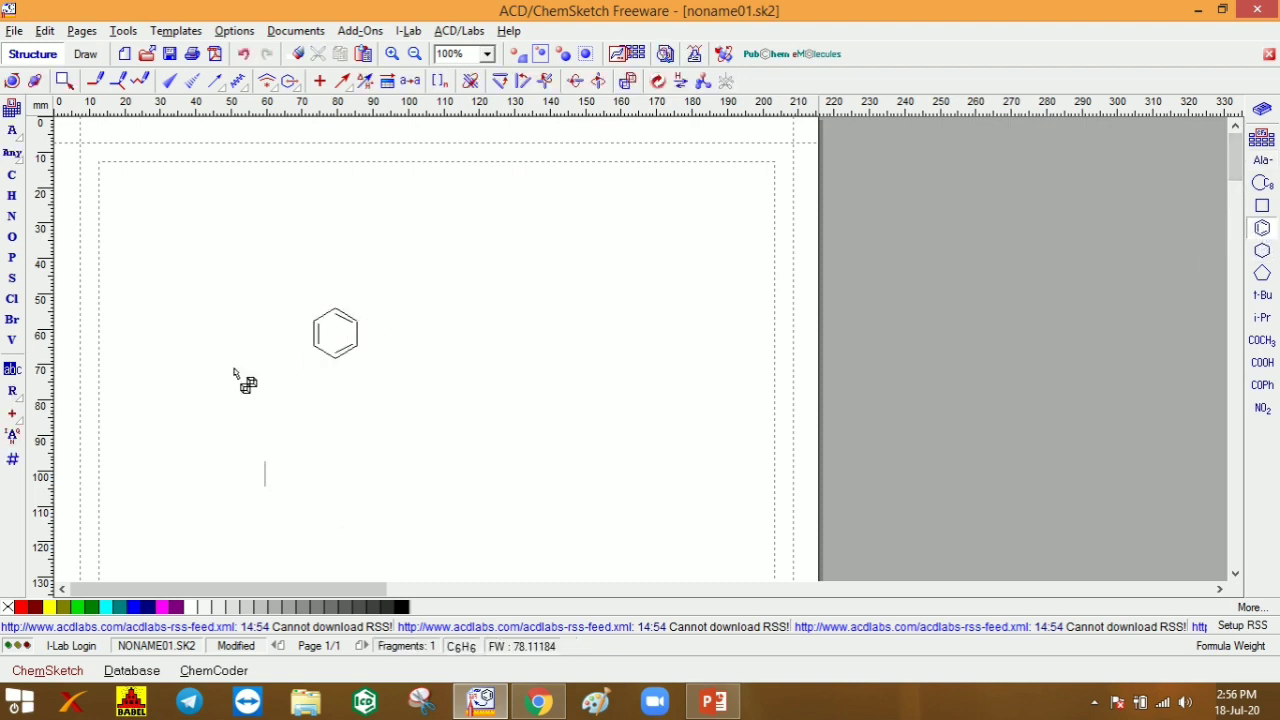
left_click(12, 175)
left_click(362, 326)
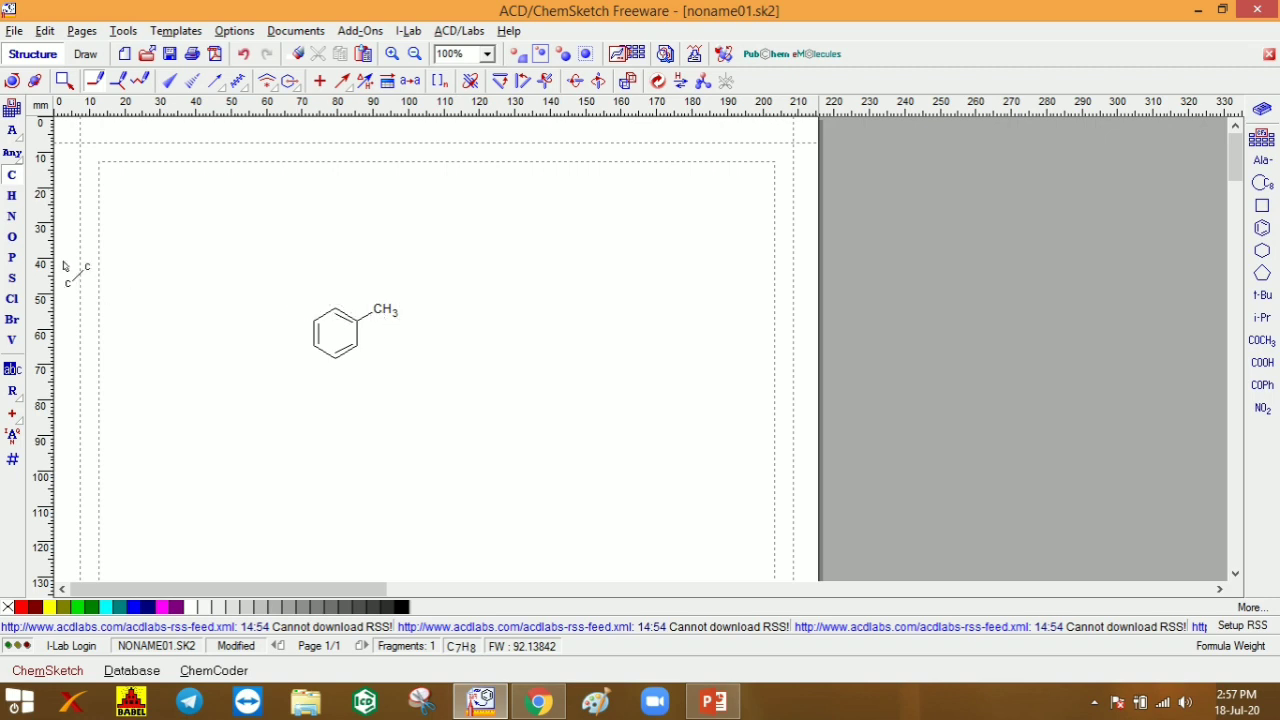
left_click(12, 218)
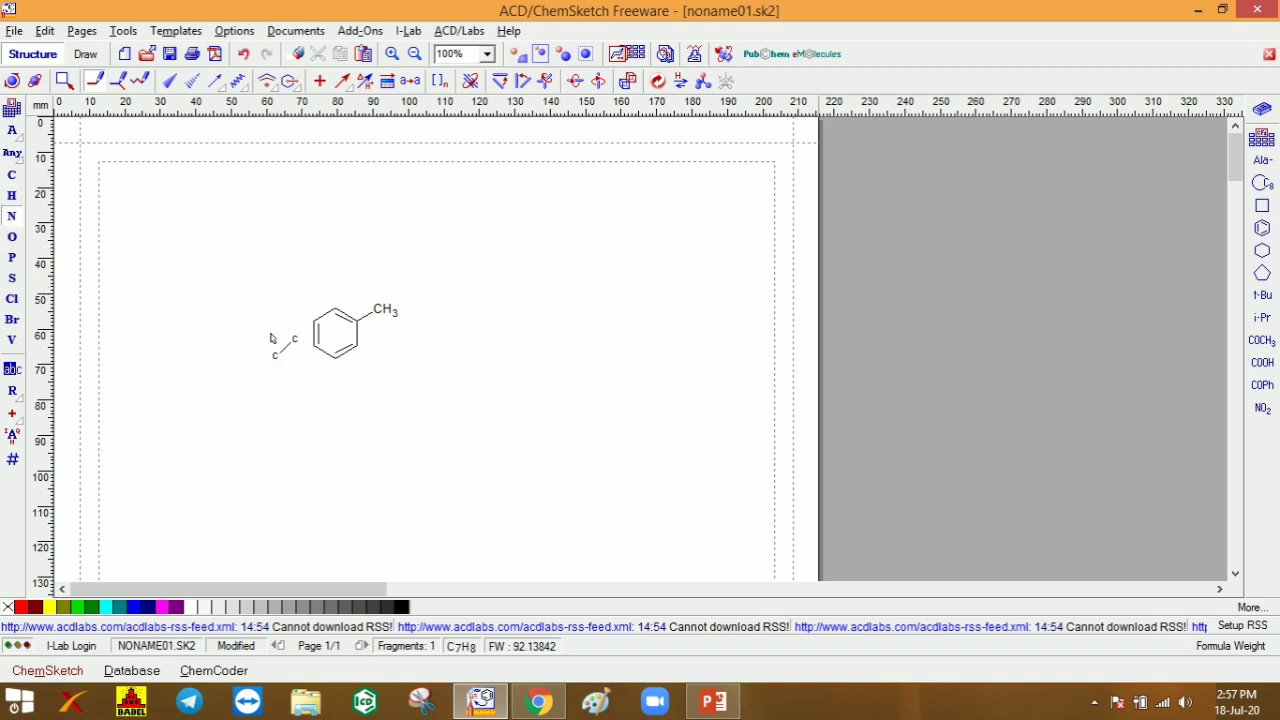
left_click(383, 312)
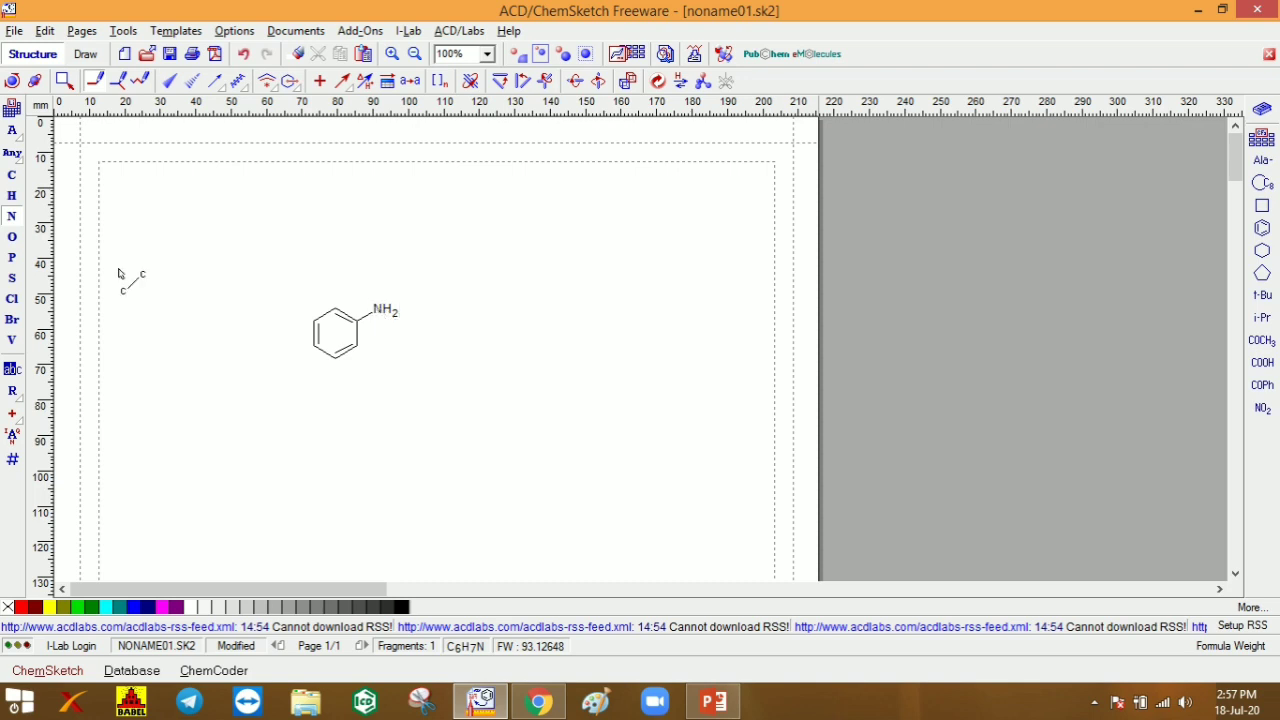
Step: Attach a hydroxyl group to the ring carbon opposite the NH2 group
left_click(12, 175)
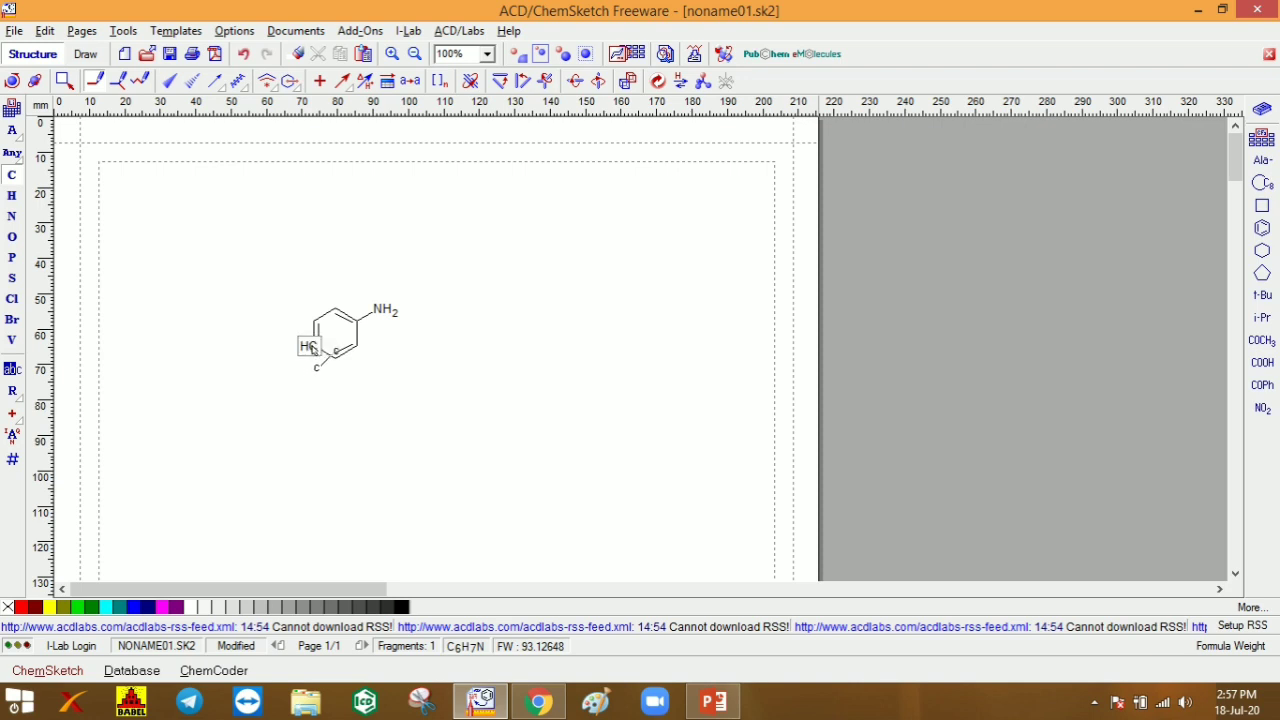
left_click(310, 352)
left_click(12, 237)
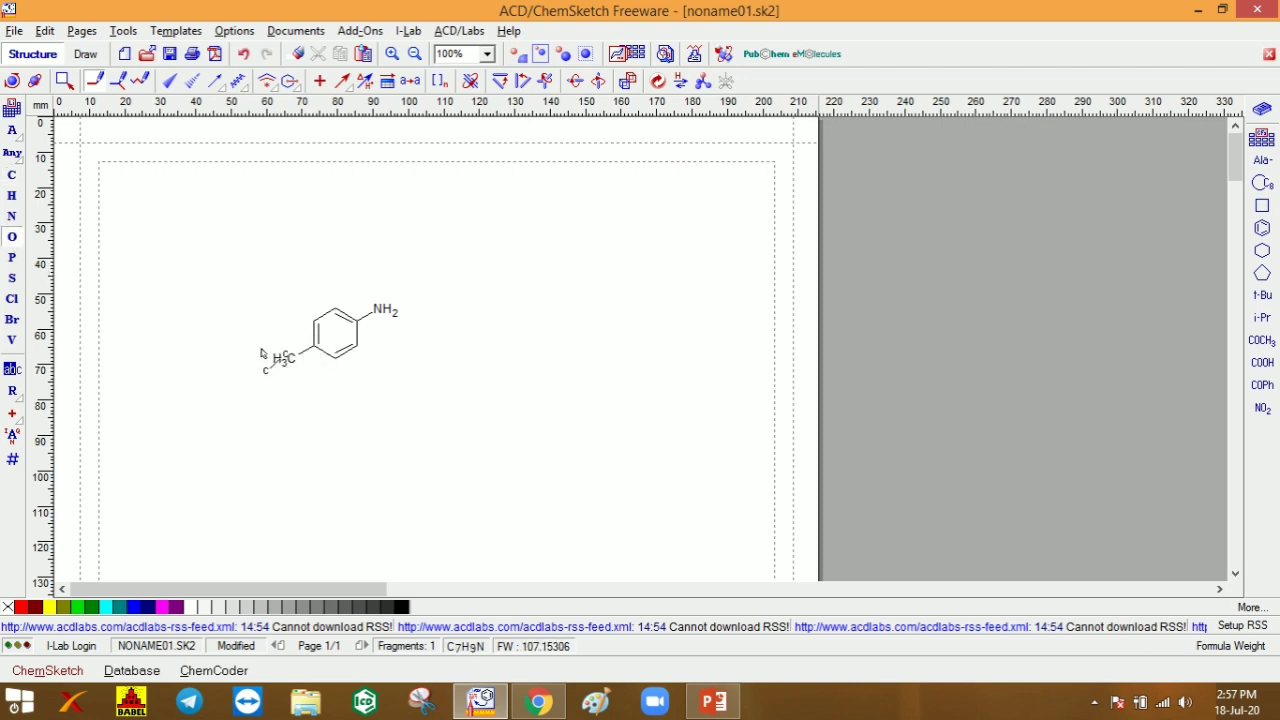
left_click(287, 358)
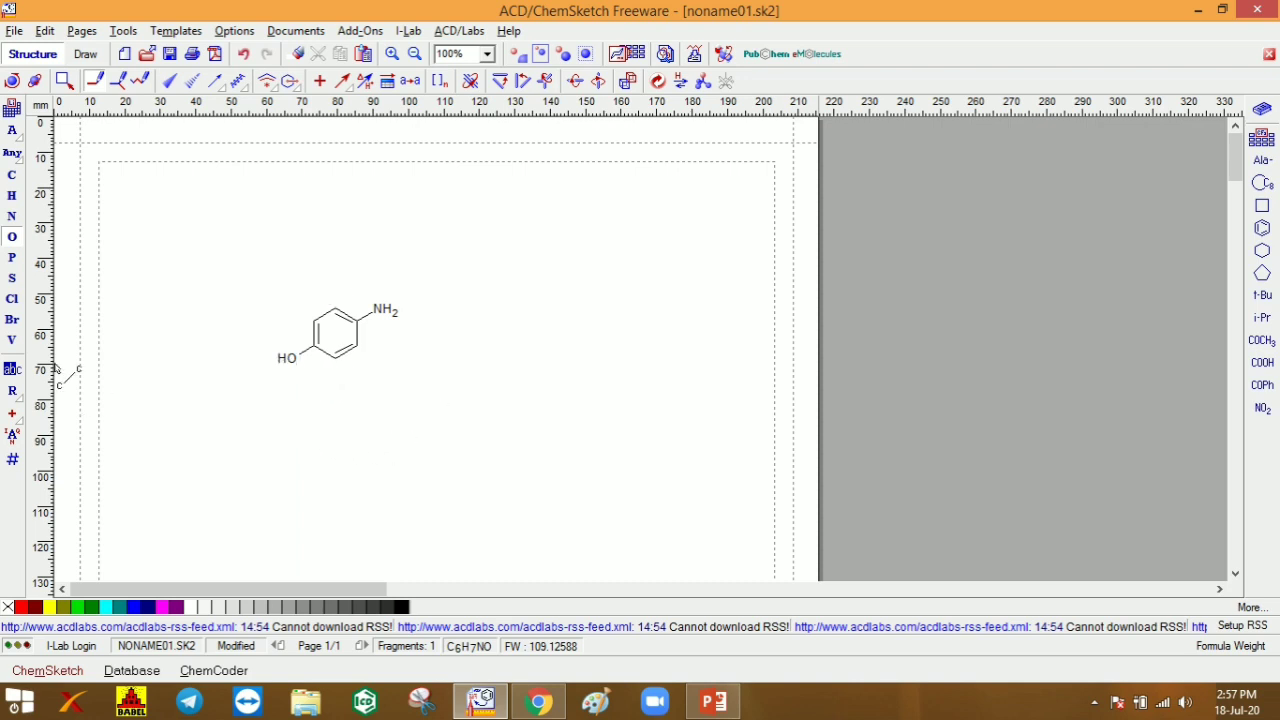
Step: Add the text label "Etahnol" to the right of the aminophenol structure
left_click(16, 399)
left_click(22, 400)
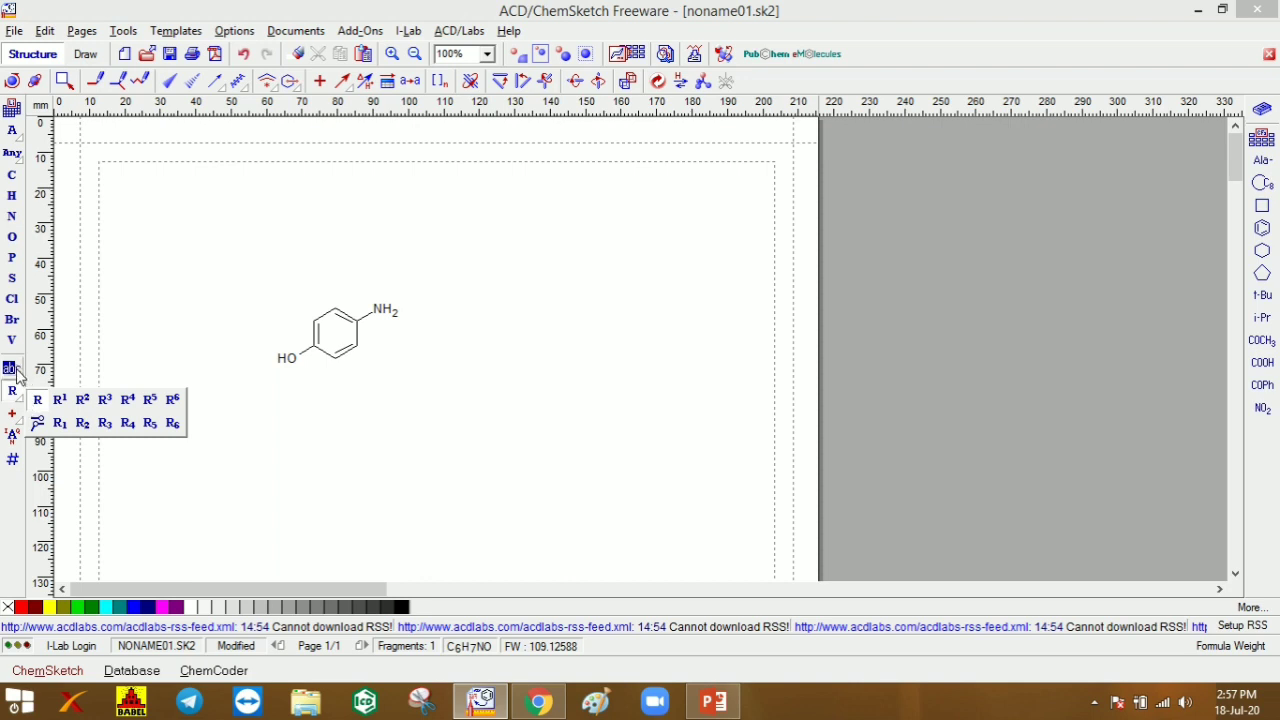
left_click(14, 373)
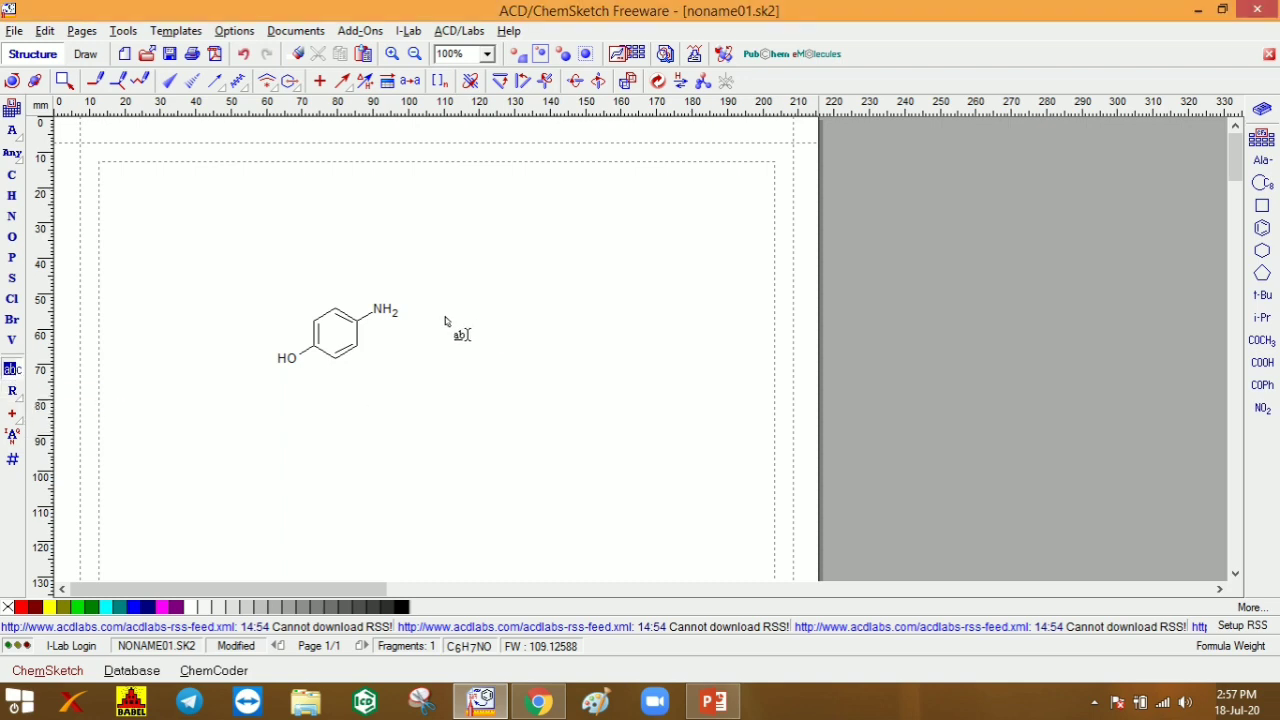
left_click(470, 340)
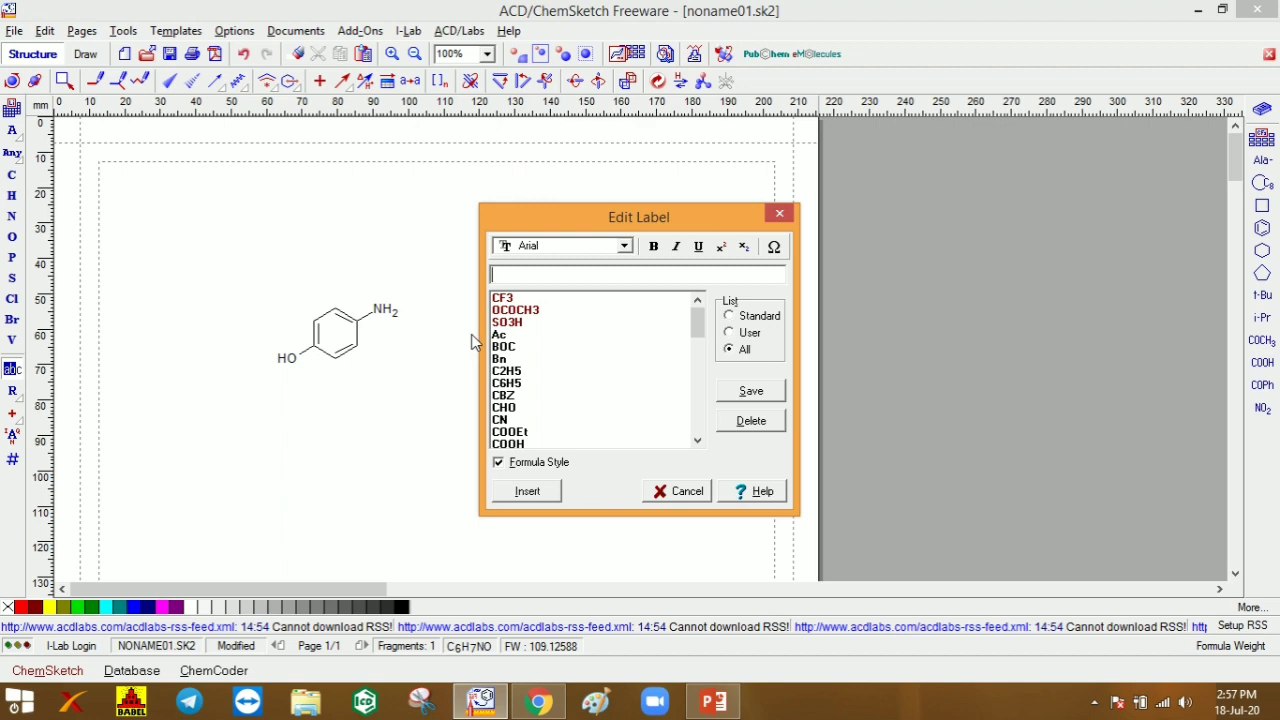
type("Etahnol")
left_click(527, 491)
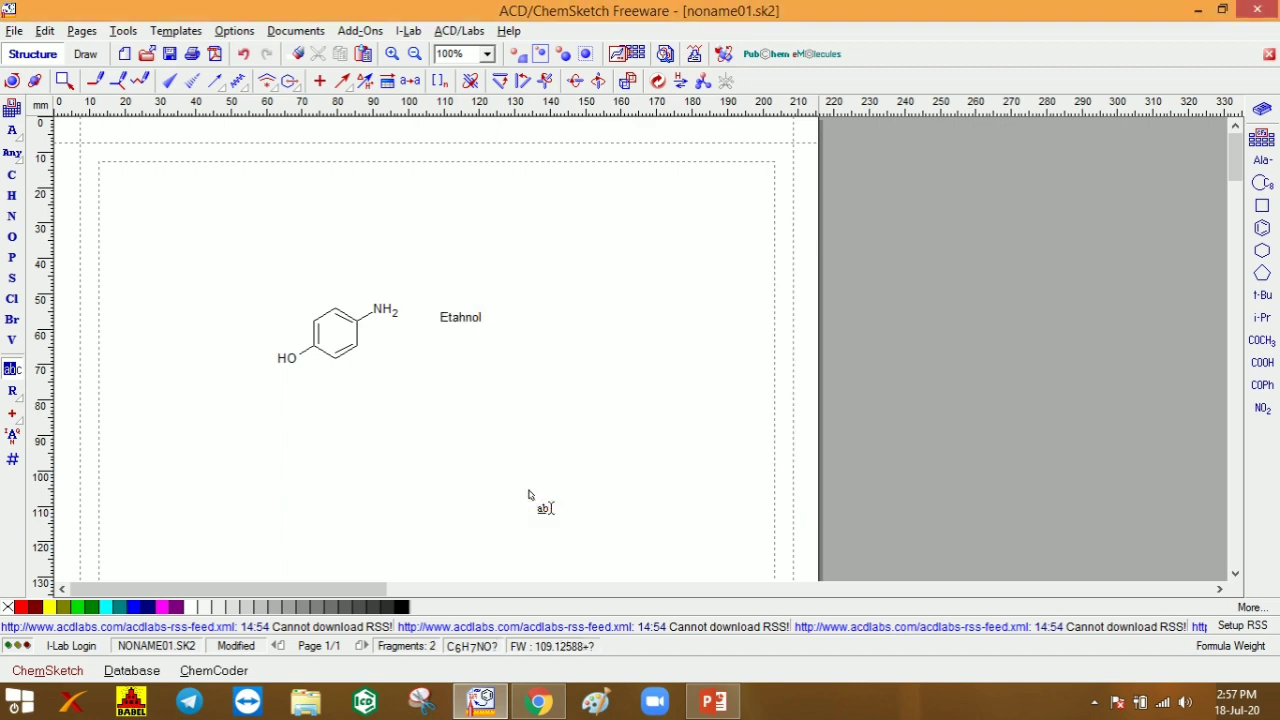
Step: Draw a horizontal single-headed black reaction arrow about 26 mm long beneath the "Etahnol" label
left_click(348, 88)
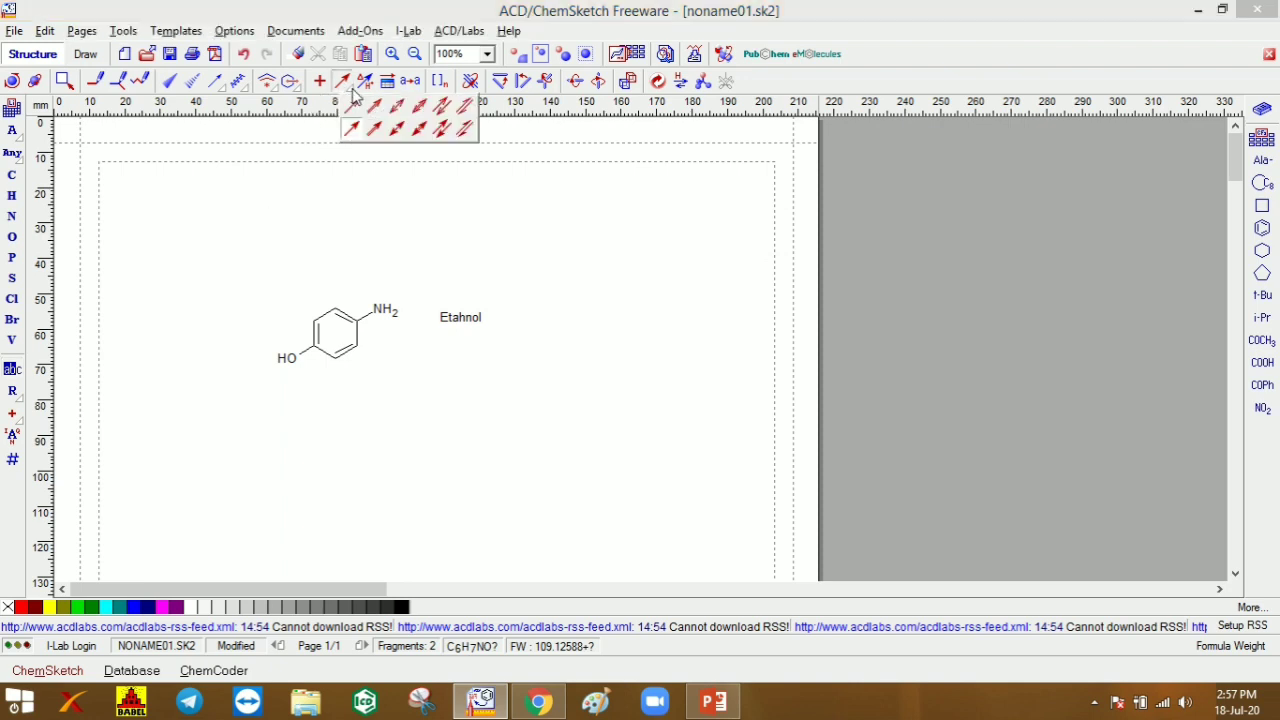
left_click(355, 124)
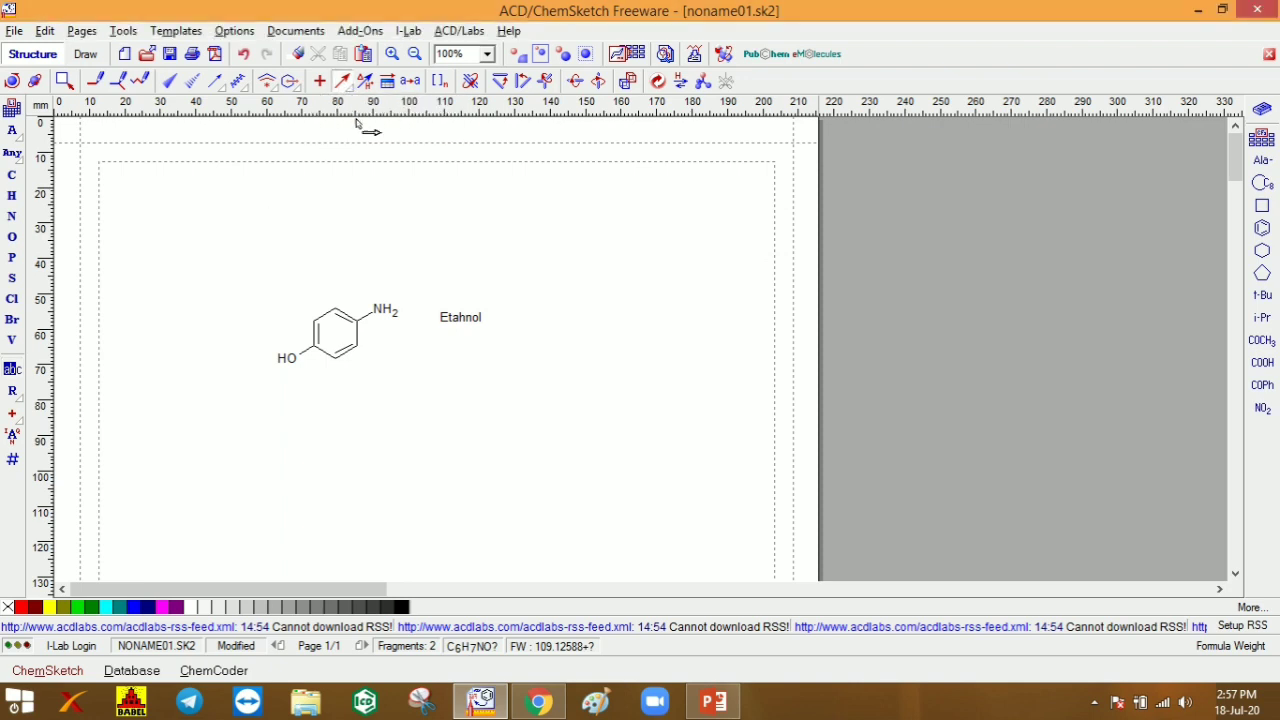
left_click_drag(425, 338, 516, 343)
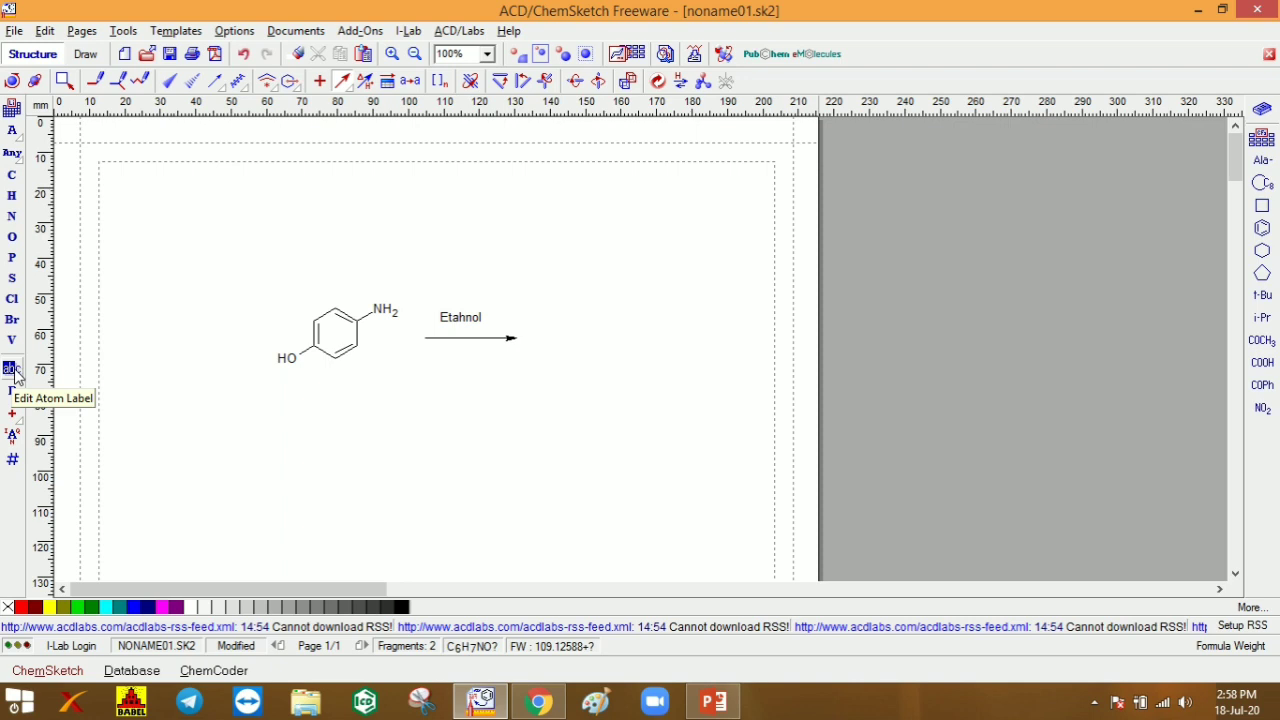
Step: Select the aminophenol structure with the lasso, and again with the rectangular selection
left_click(18, 428)
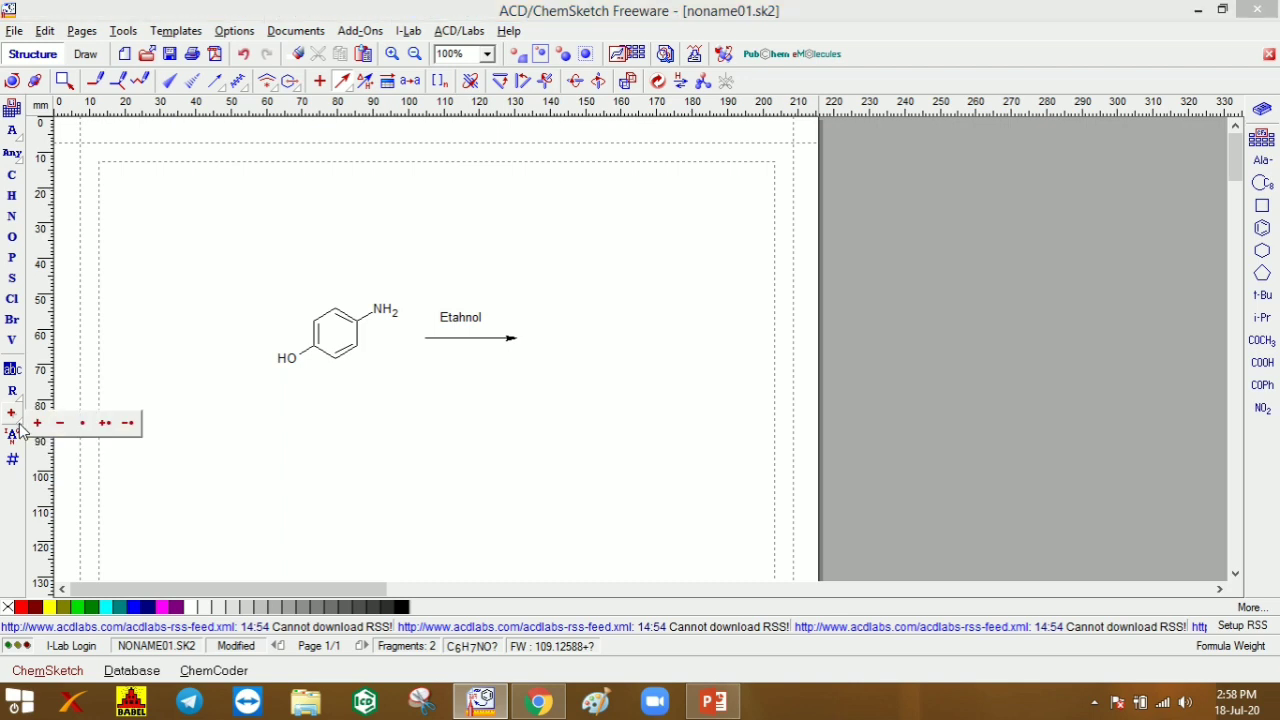
left_click(14, 86)
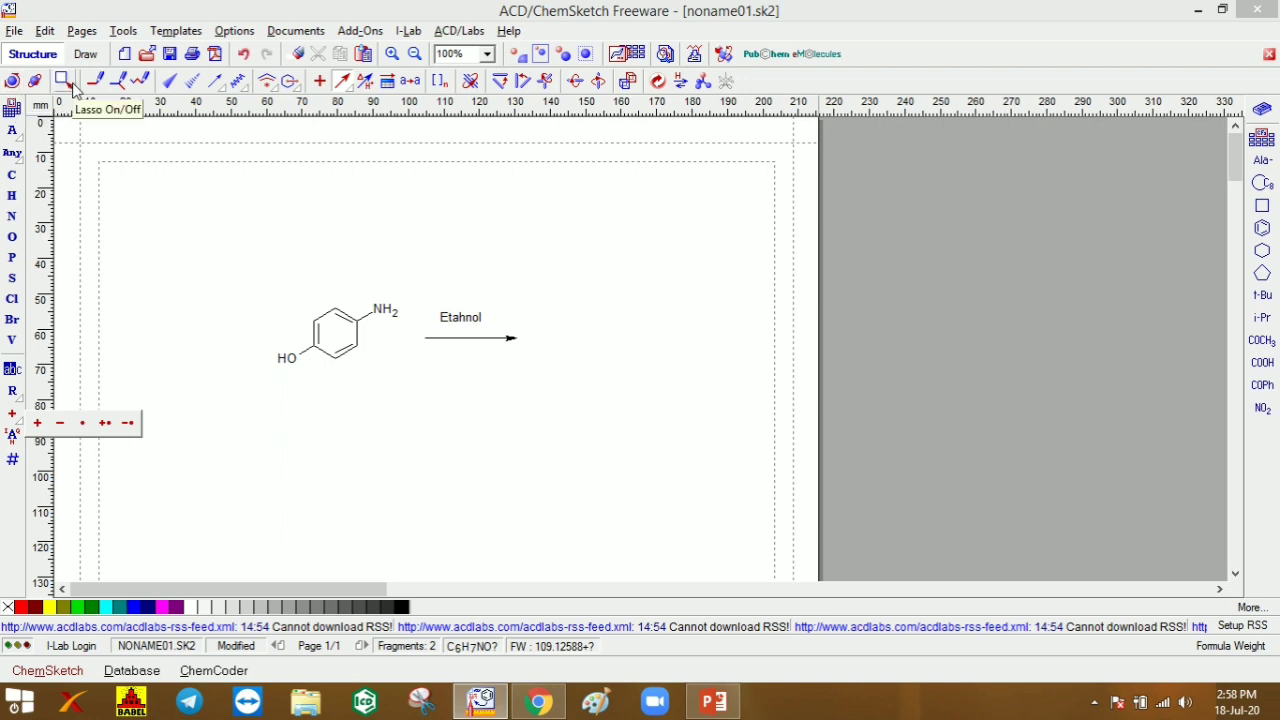
left_click(64, 80)
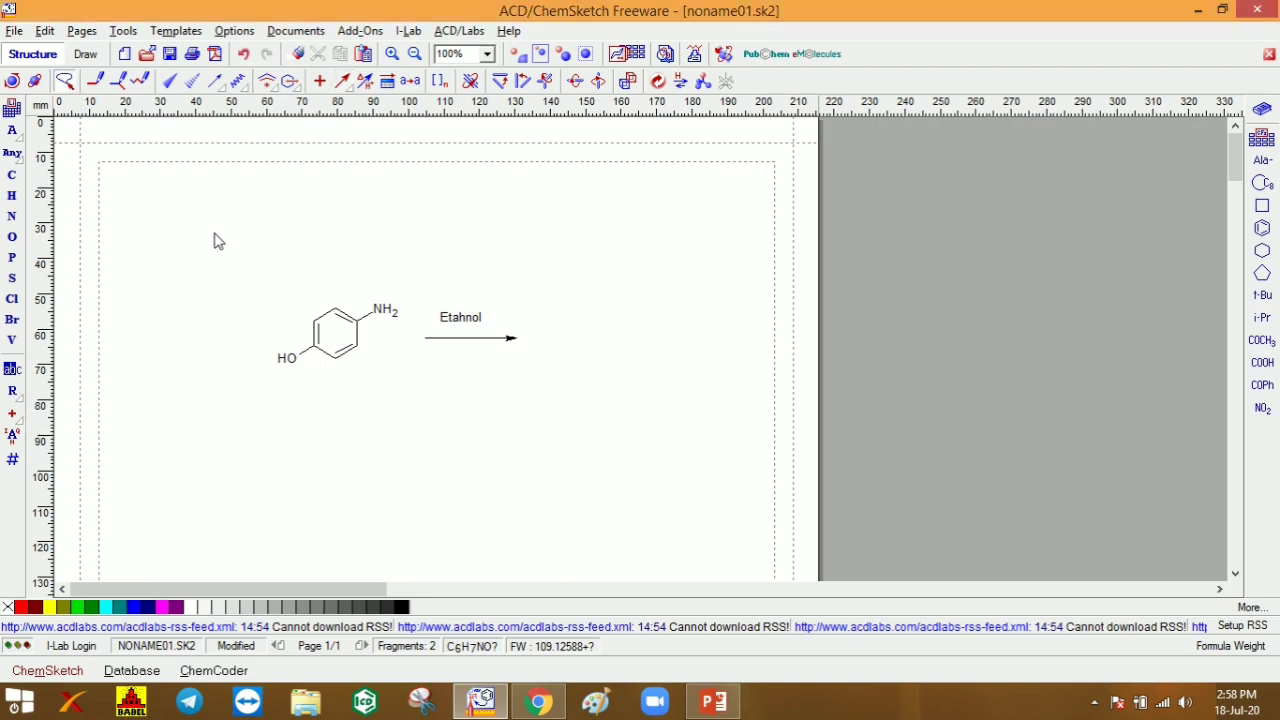
mouse_move(217, 240)
left_mouse_down()
mouse_move(393, 403)
mouse_move(440, 310)
left_mouse_up()
left_click(64, 80)
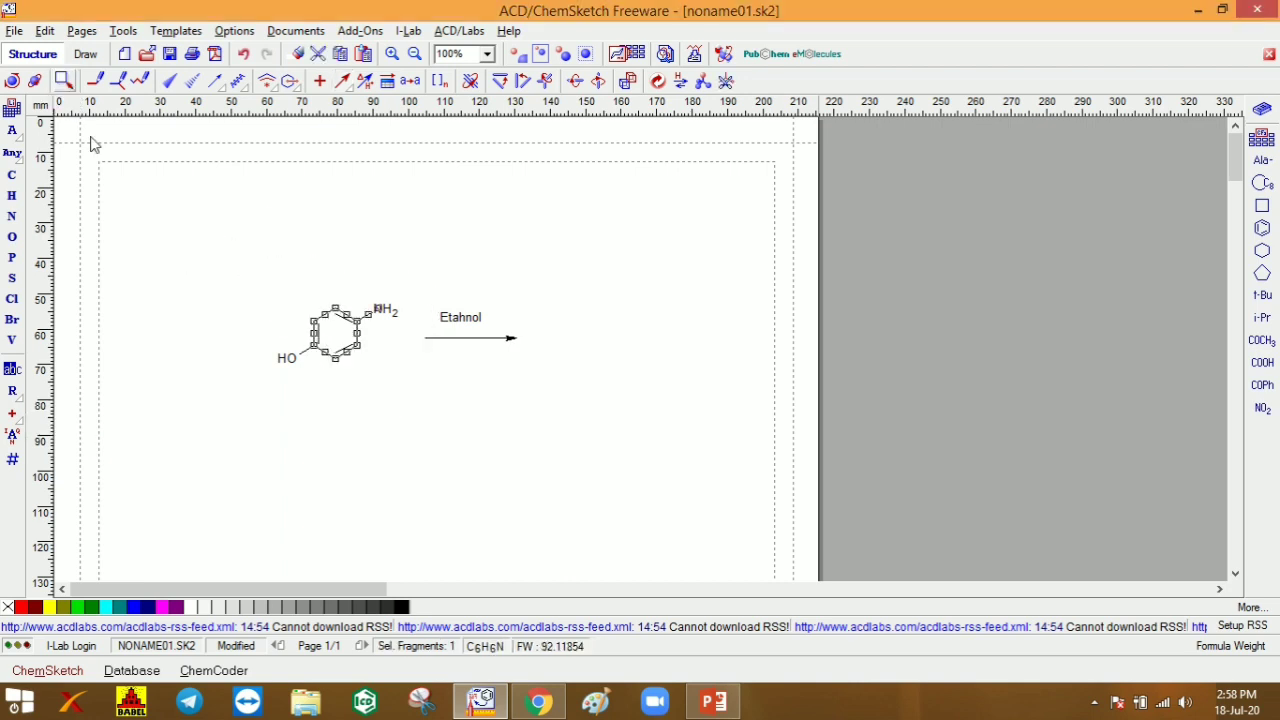
left_click_drag(296, 413, 405, 389)
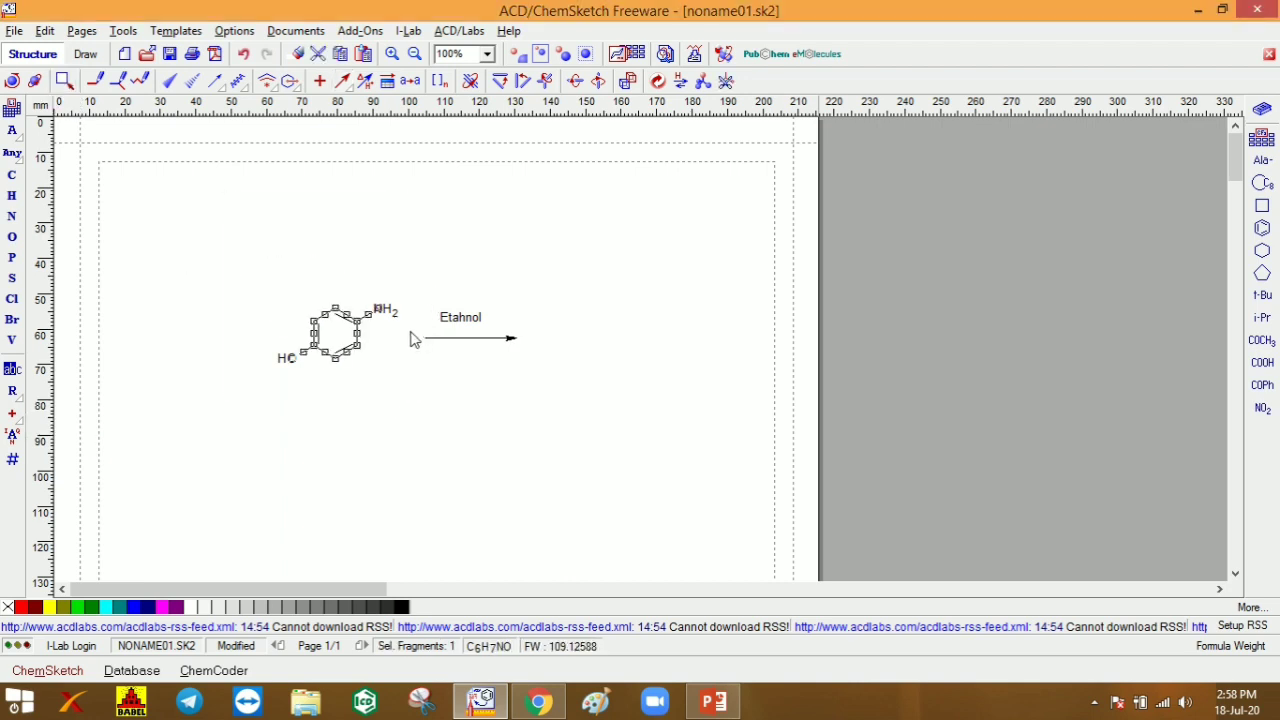
Step: Draw a zigzag carbon chain about 120 mm long above the aminophenol structure and undo it
left_click(143, 84)
mouse_move(165, 260)
left_mouse_down()
mouse_move(194, 243)
mouse_move(572, 237)
left_mouse_up()
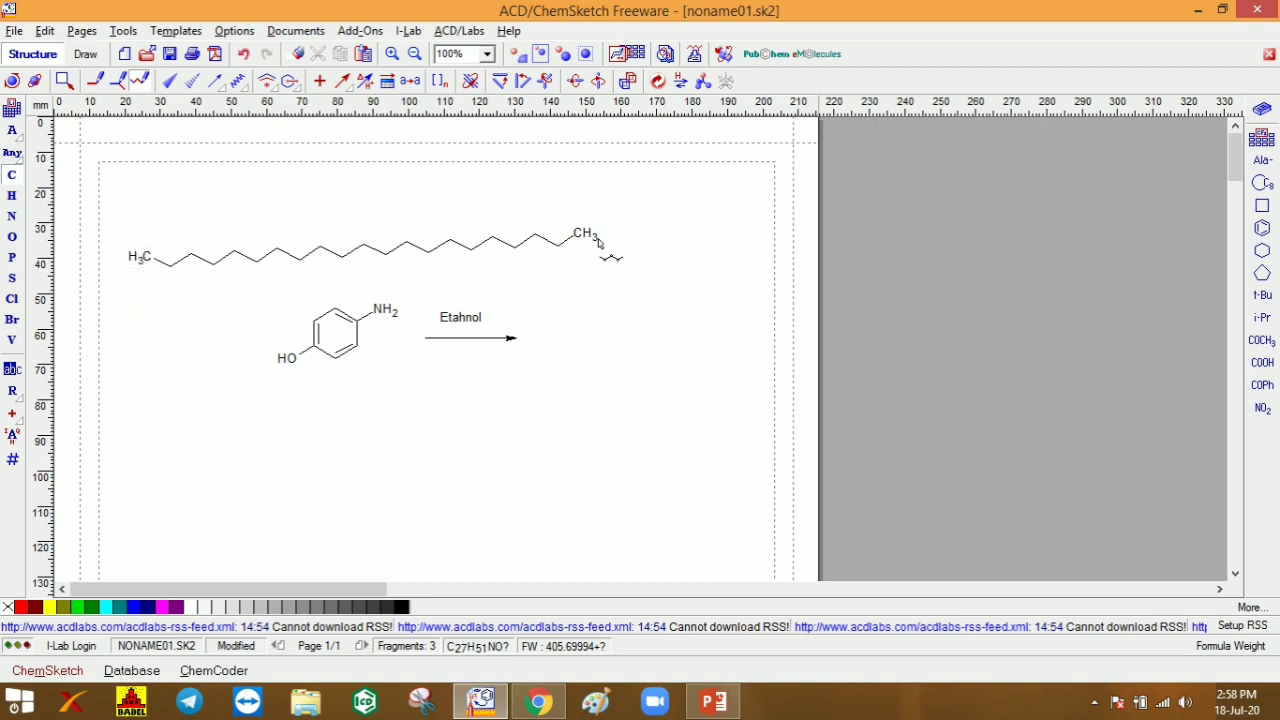
left_click(104, 191)
key("ctrl+z")
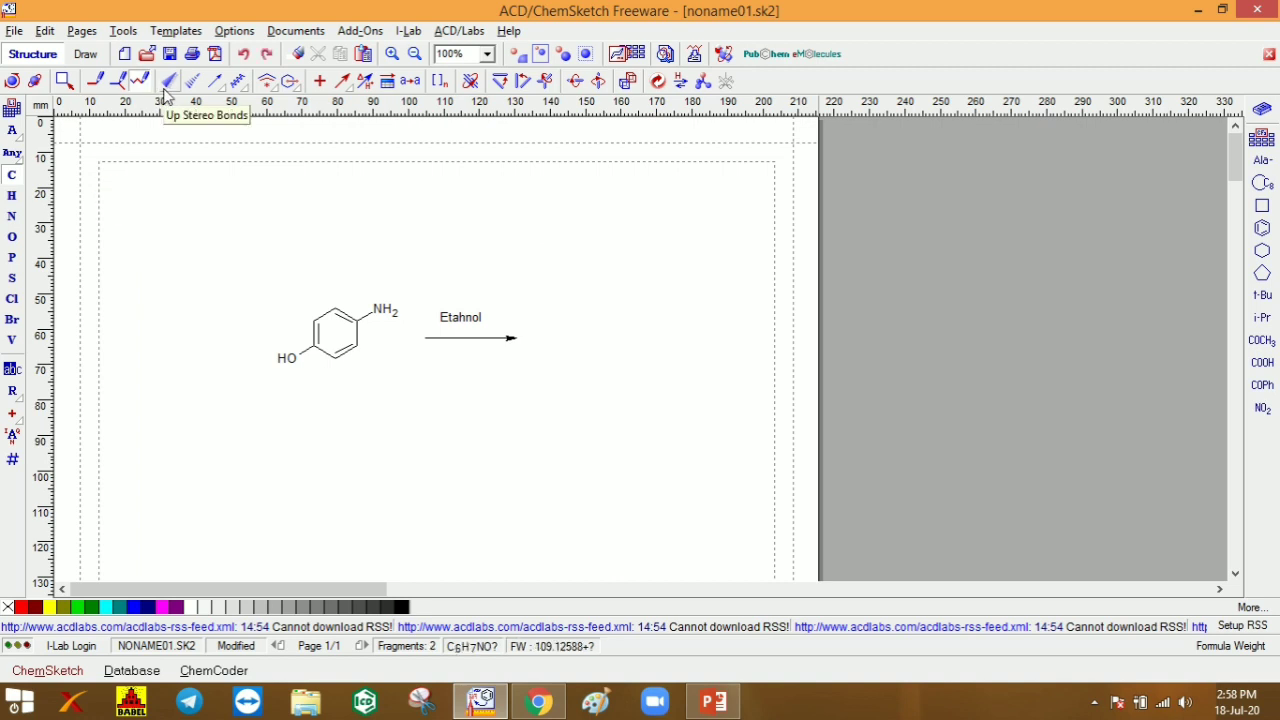
Step: Place a reaction plus sign between the aminophenol structure and the reaction arrow
left_click(226, 92)
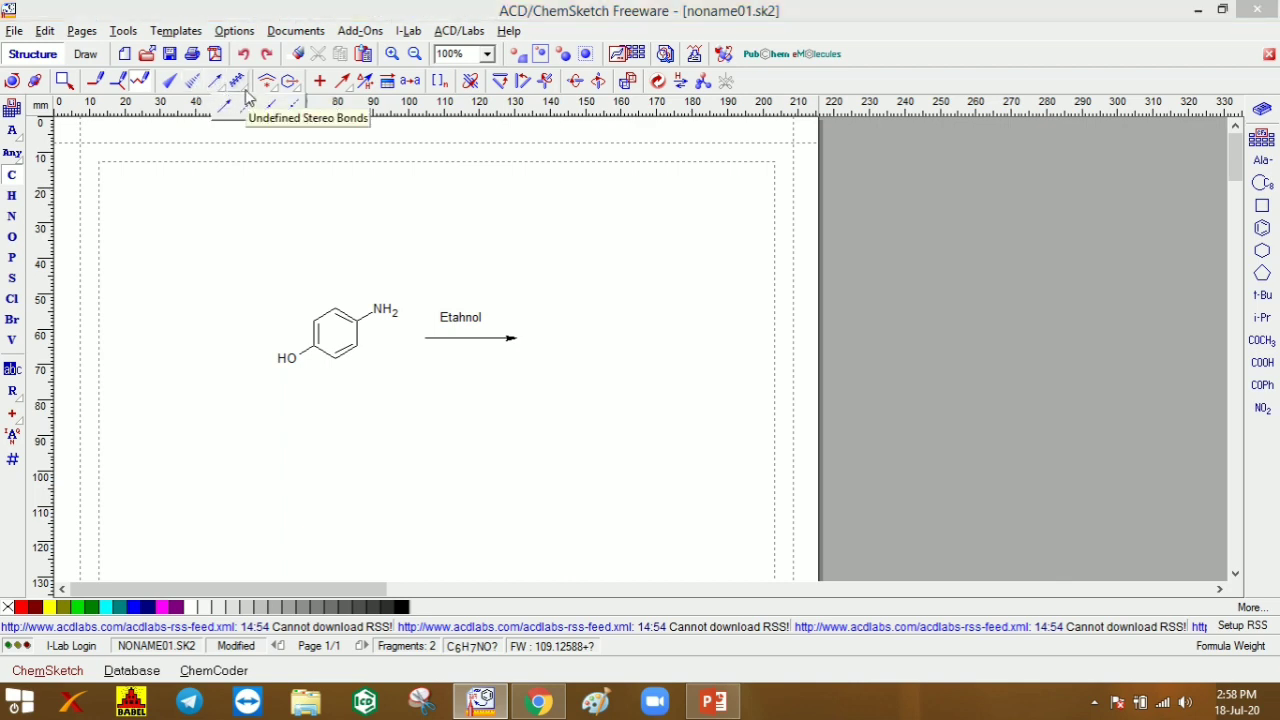
left_click(246, 91)
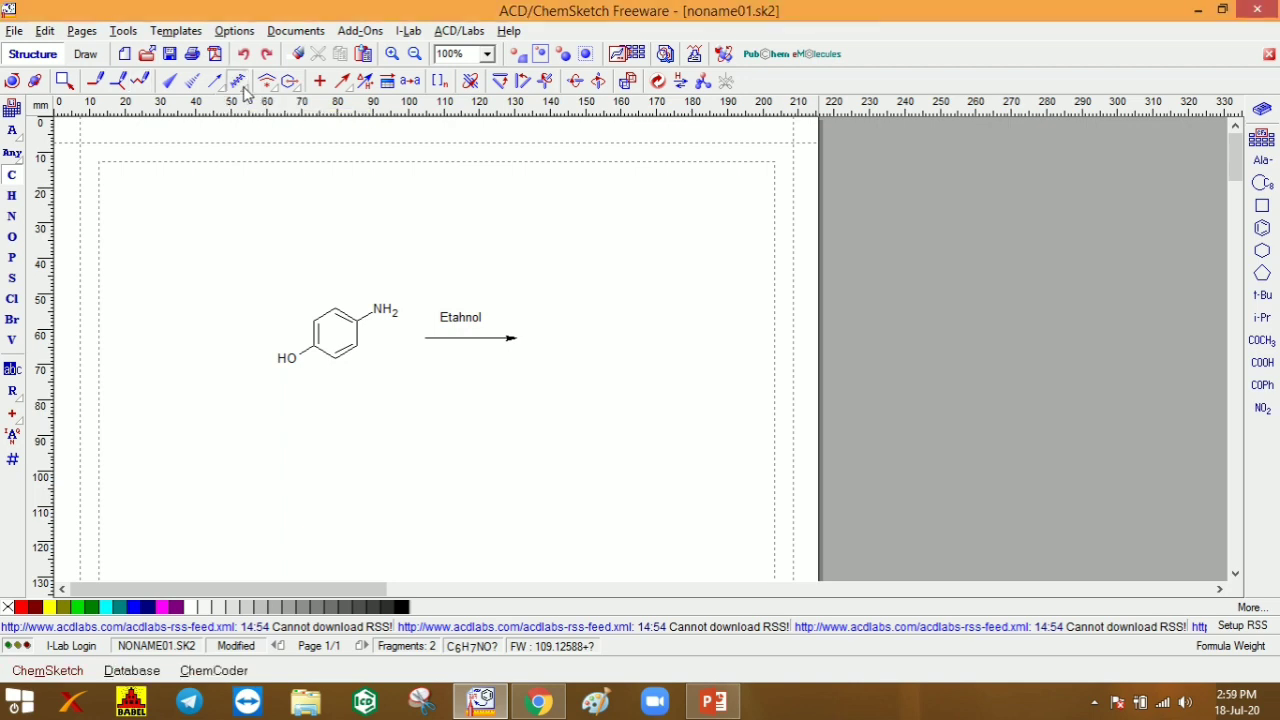
left_click(320, 81)
left_click(400, 345)
Step: Delete the "Etahnol" label, the reaction arrow and the plus sign, keeping only the aminophenol structure
left_click(65, 81)
left_click_drag(581, 372, 576, 282)
key("Delete")
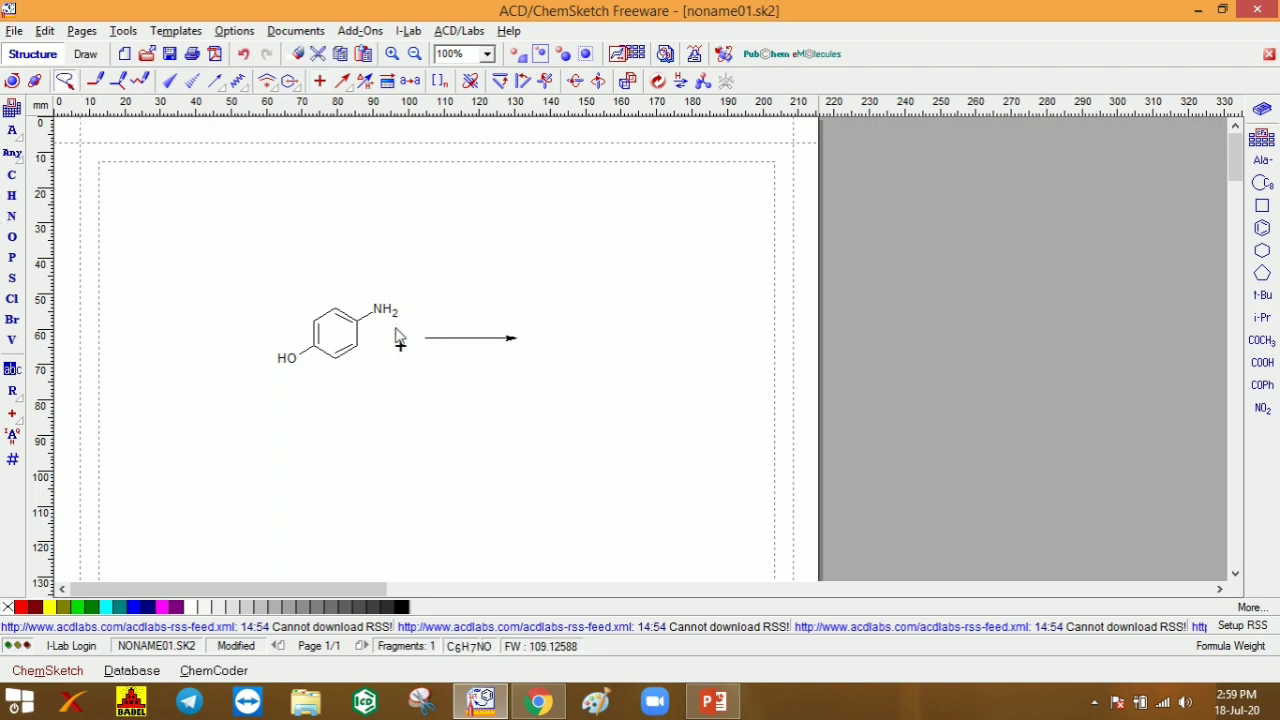
left_click(468, 340)
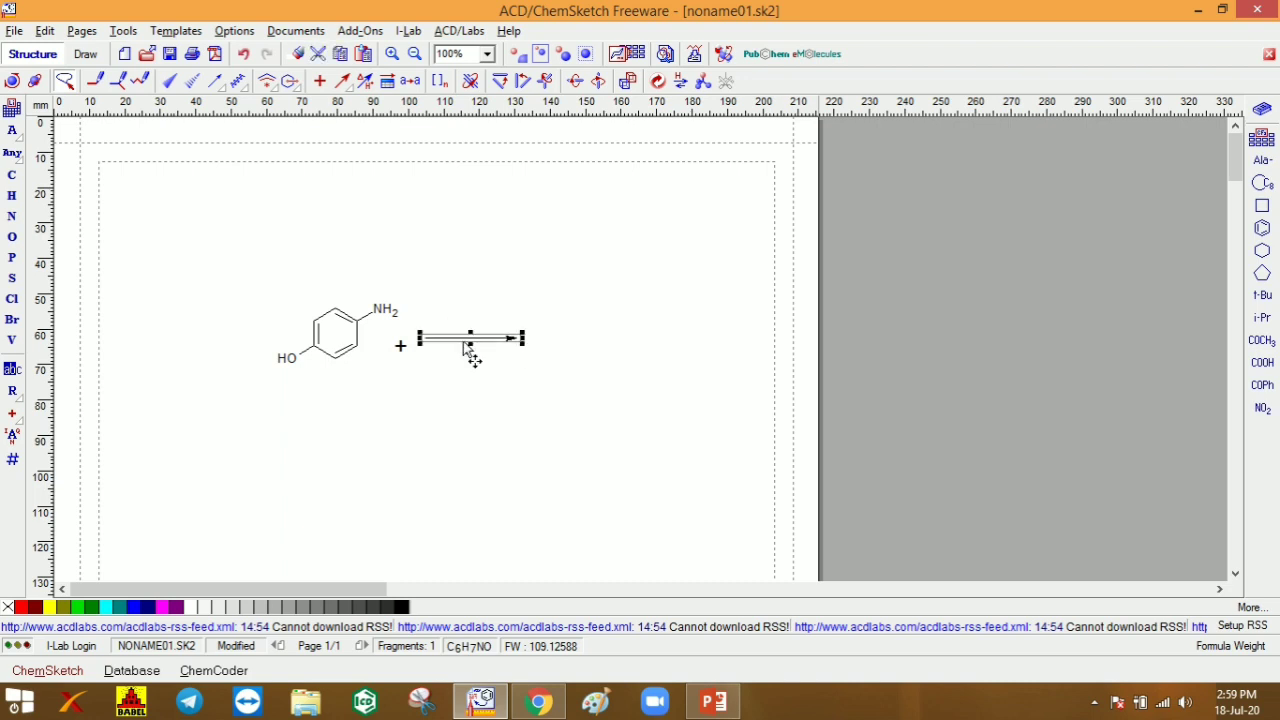
key("Delete")
left_click(405, 345)
key("Delete")
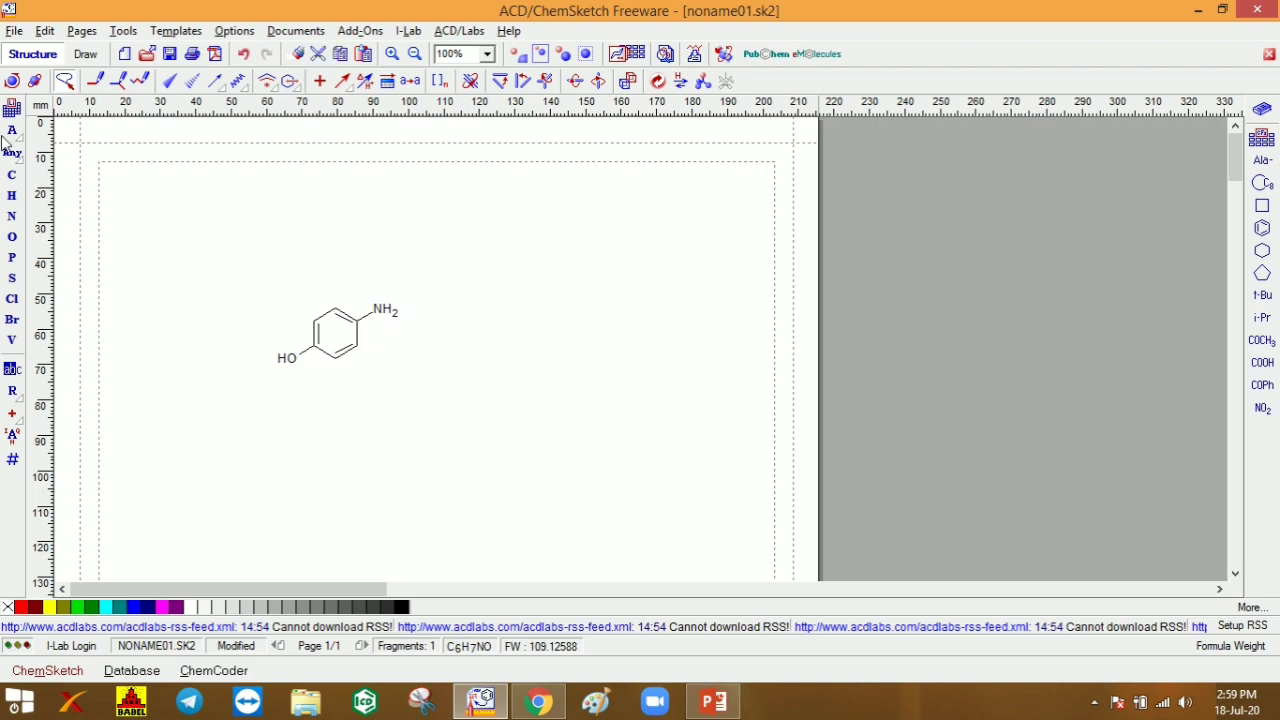
Step: Attach a three-carbon chain to the nitrogen of the aminophenol and clean the structure
left_click(64, 81)
left_click_drag(247, 254, 387, 432)
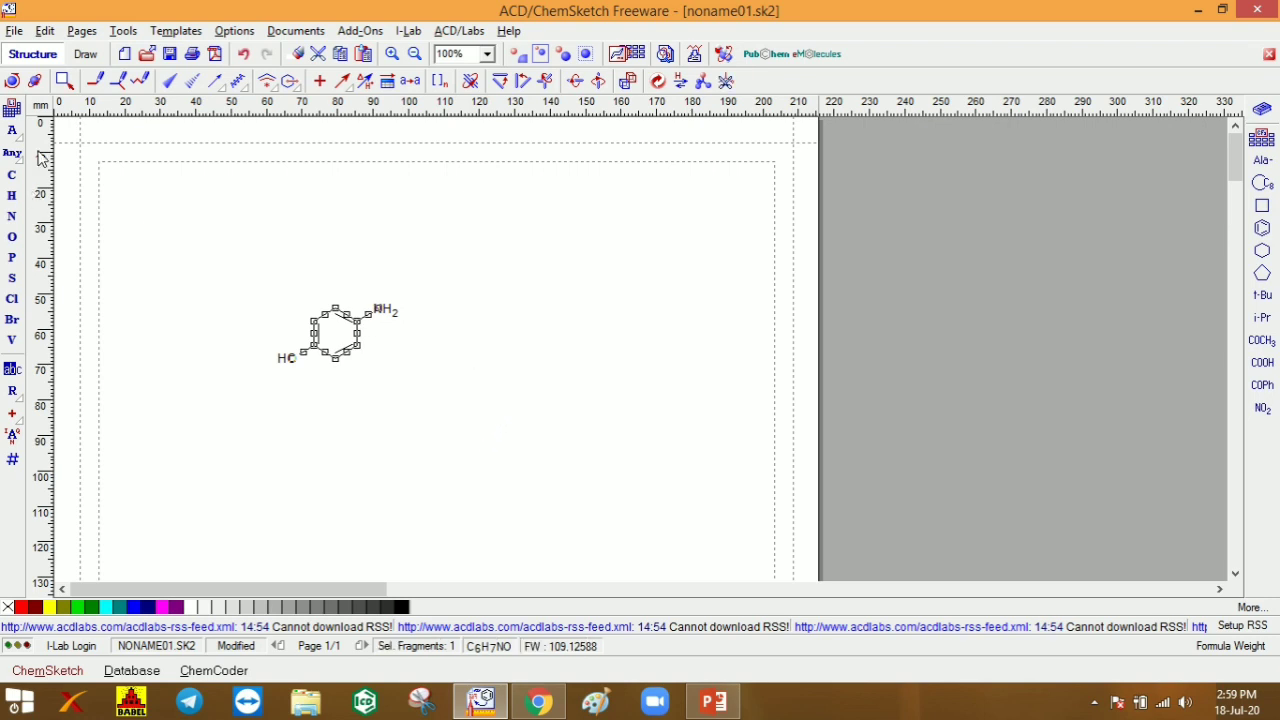
left_click(13, 178)
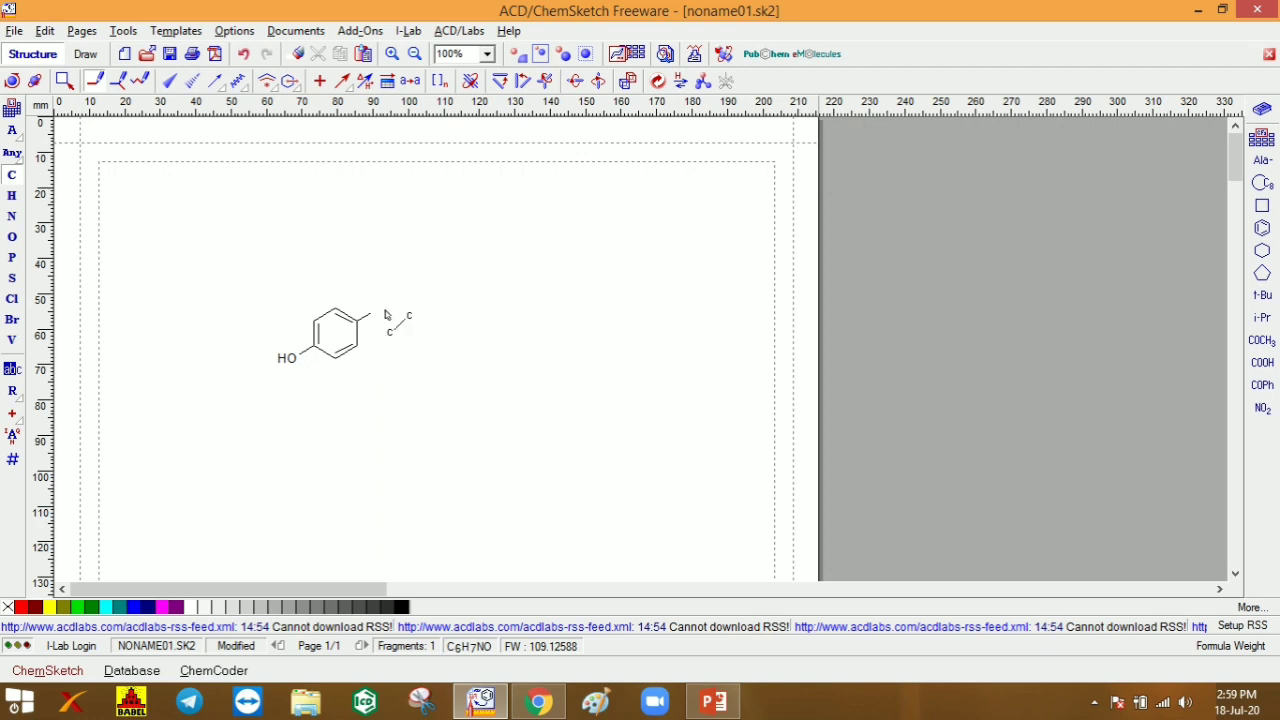
left_click_drag(389, 313, 545, 310)
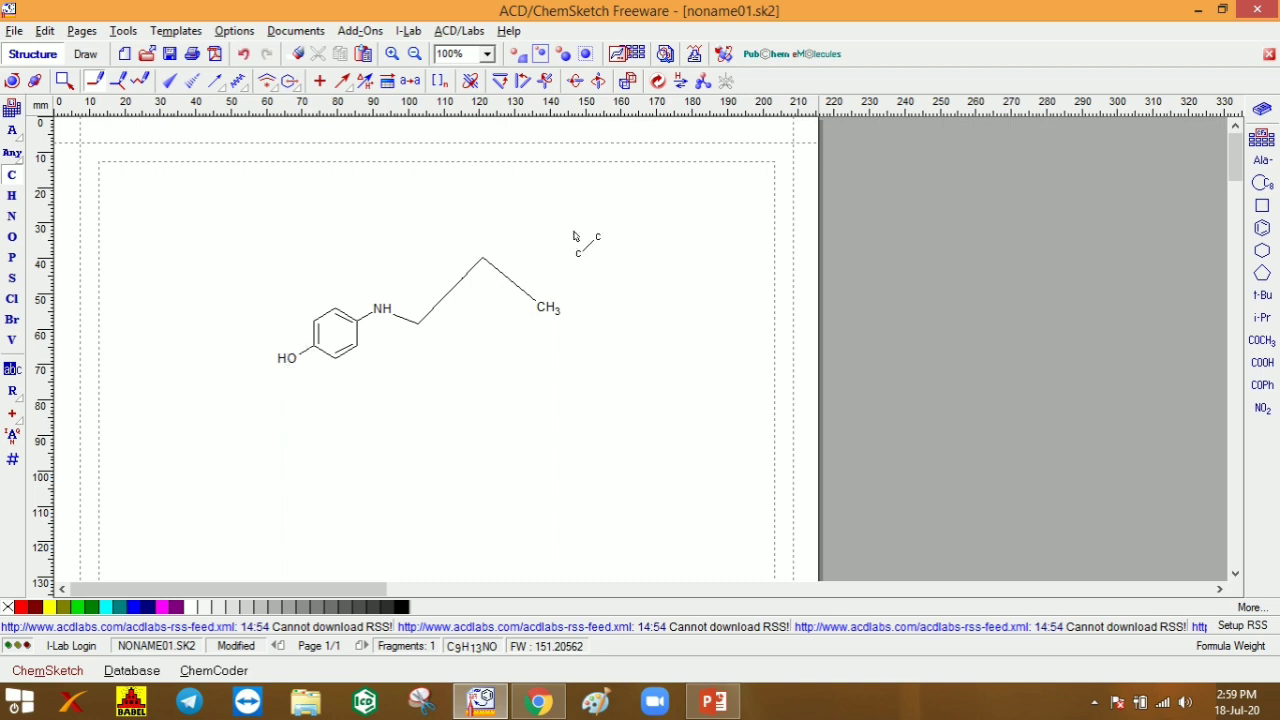
left_click(656, 84)
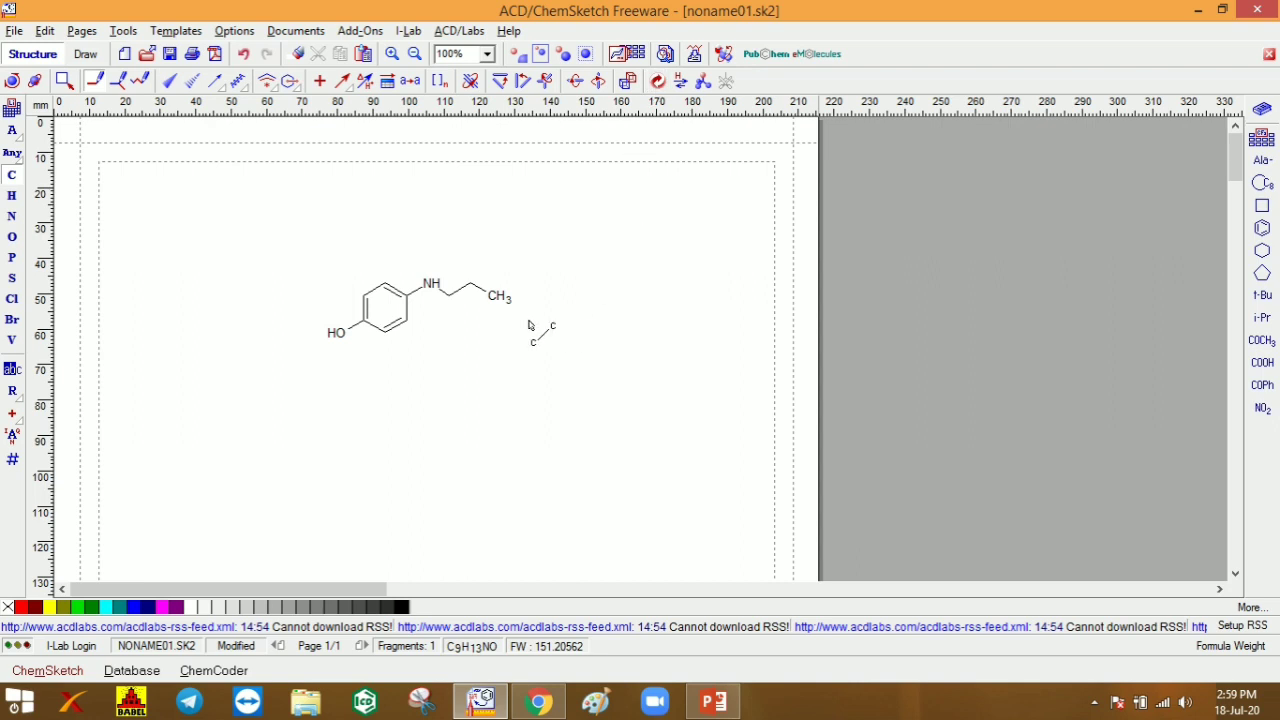
Step: Select the whole N-propyl aminophenol structure, run 3D Optimization on it and rotate the result in 3D
left_click(66, 83)
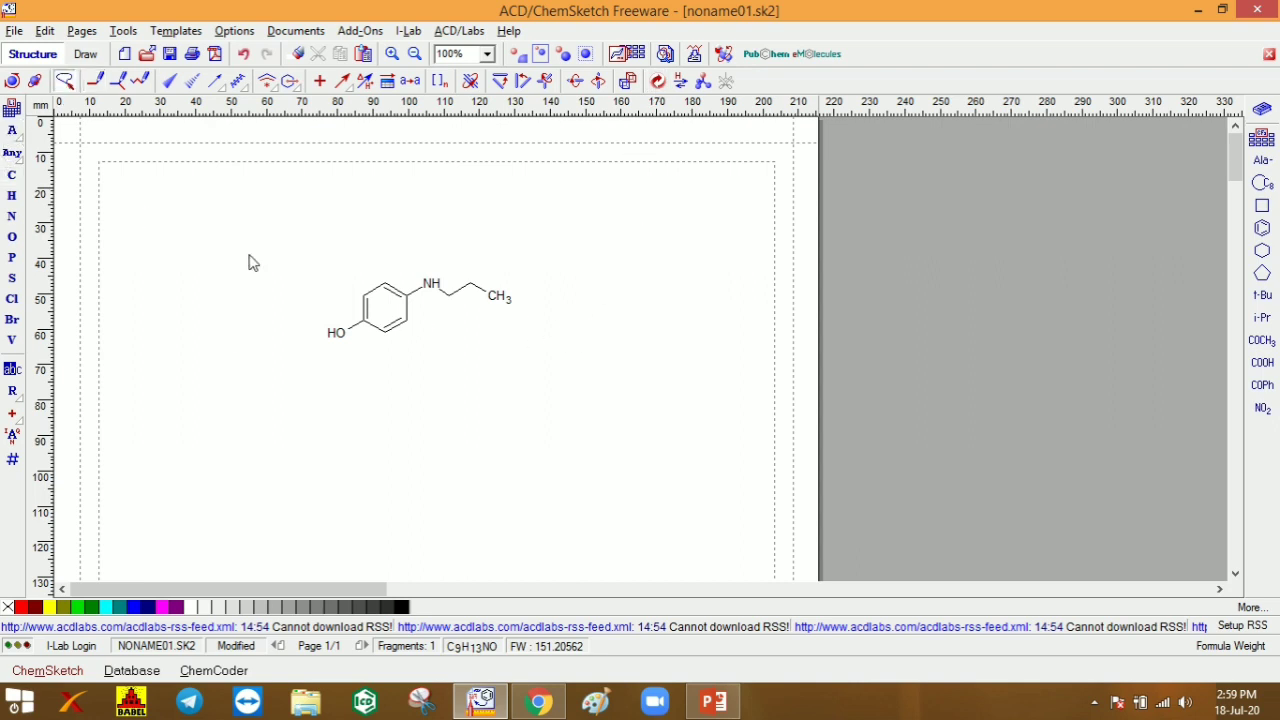
left_click_drag(269, 210, 684, 456)
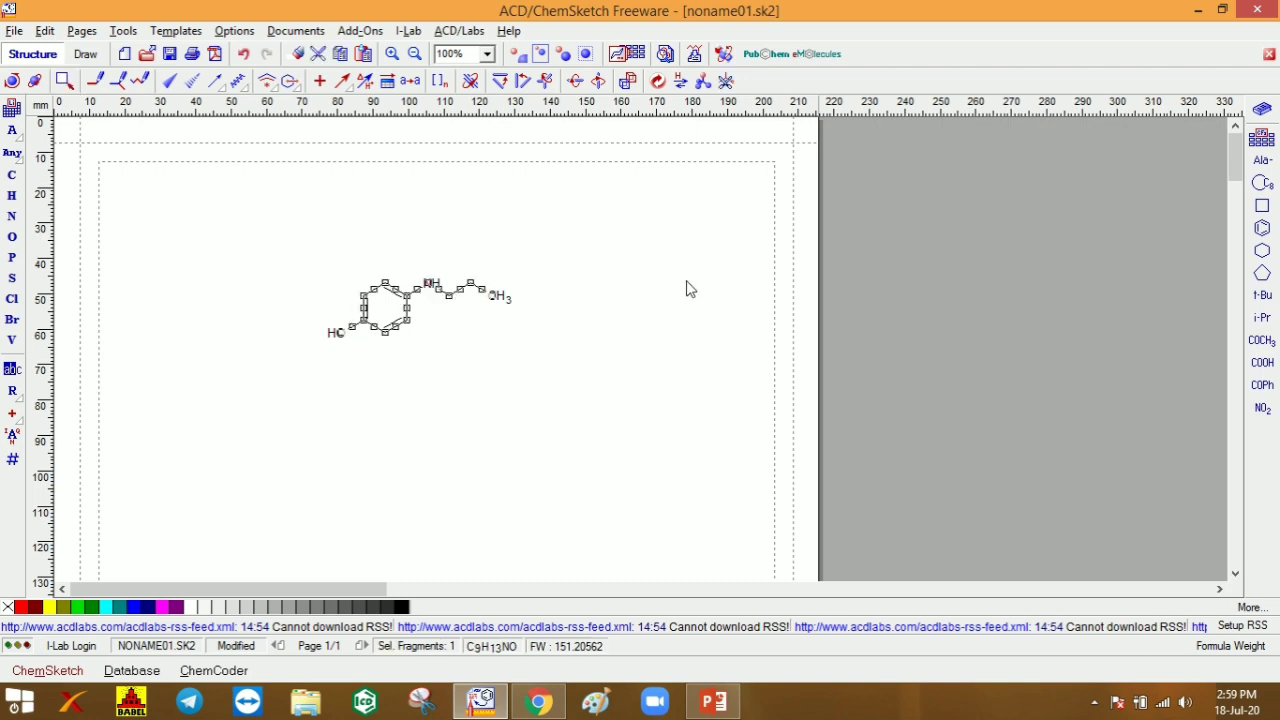
left_click(703, 82)
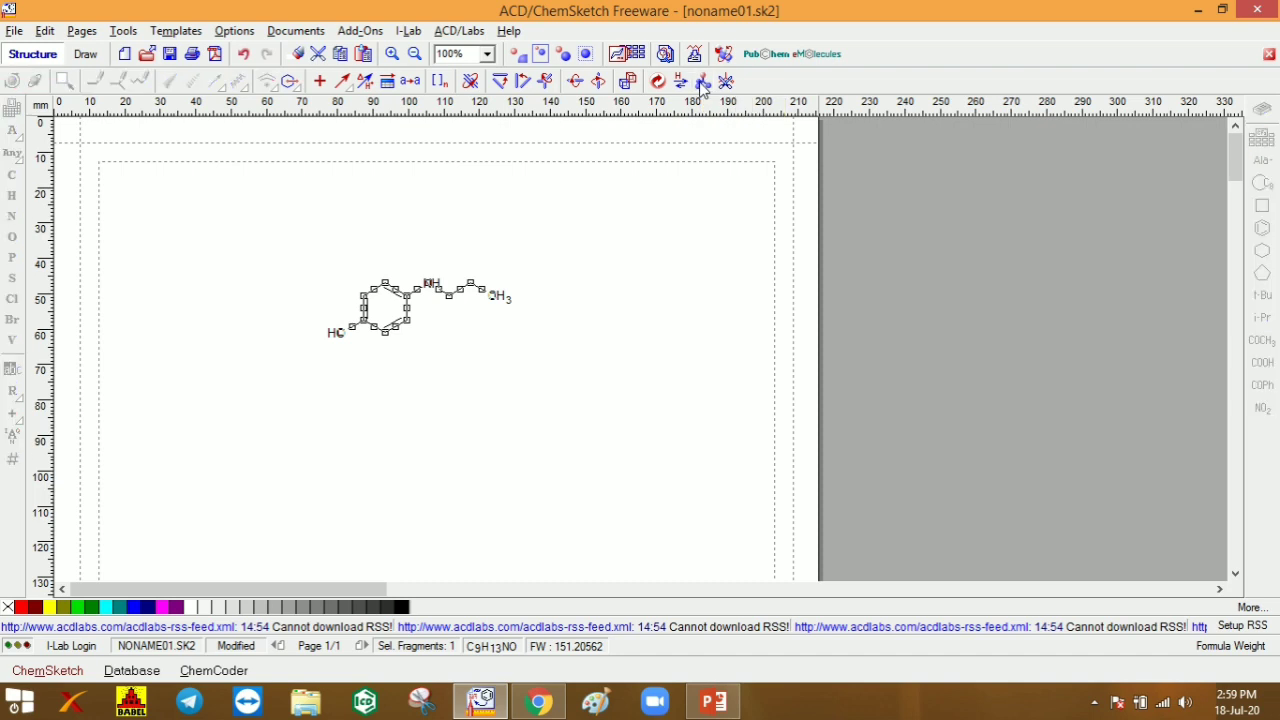
left_click(512, 386)
left_click_drag(509, 361, 521, 442)
left_click_drag(252, 212, 341, 311)
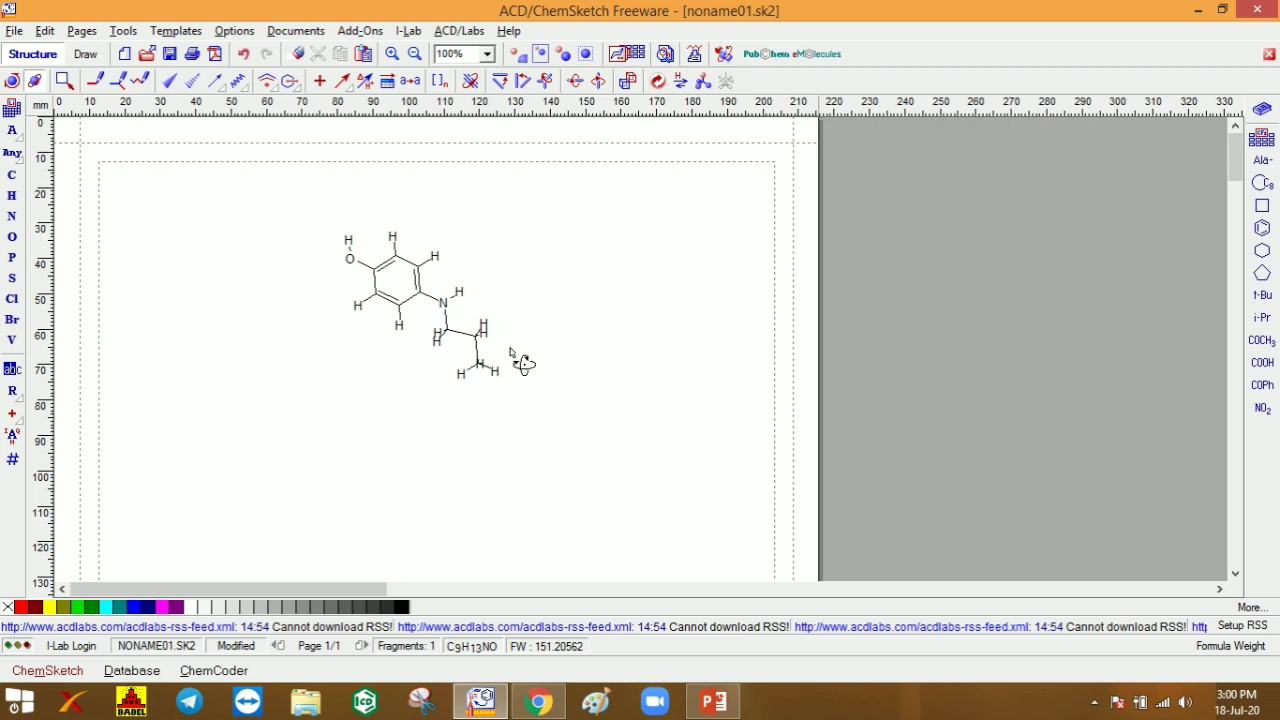
Step: Examine the optimized molecule in ACD/3D Viewer as sticks, ball-and-stick and spacefill, and return to ChemSketch
left_click(723, 54)
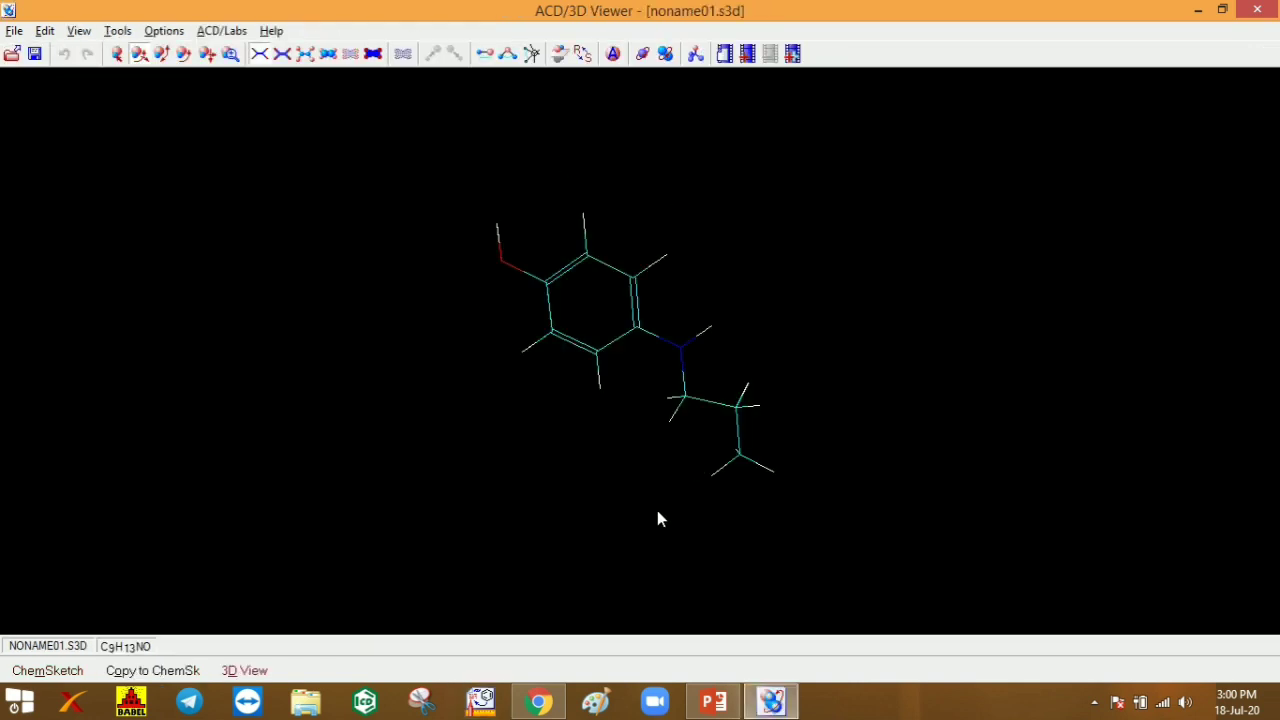
left_click(282, 54)
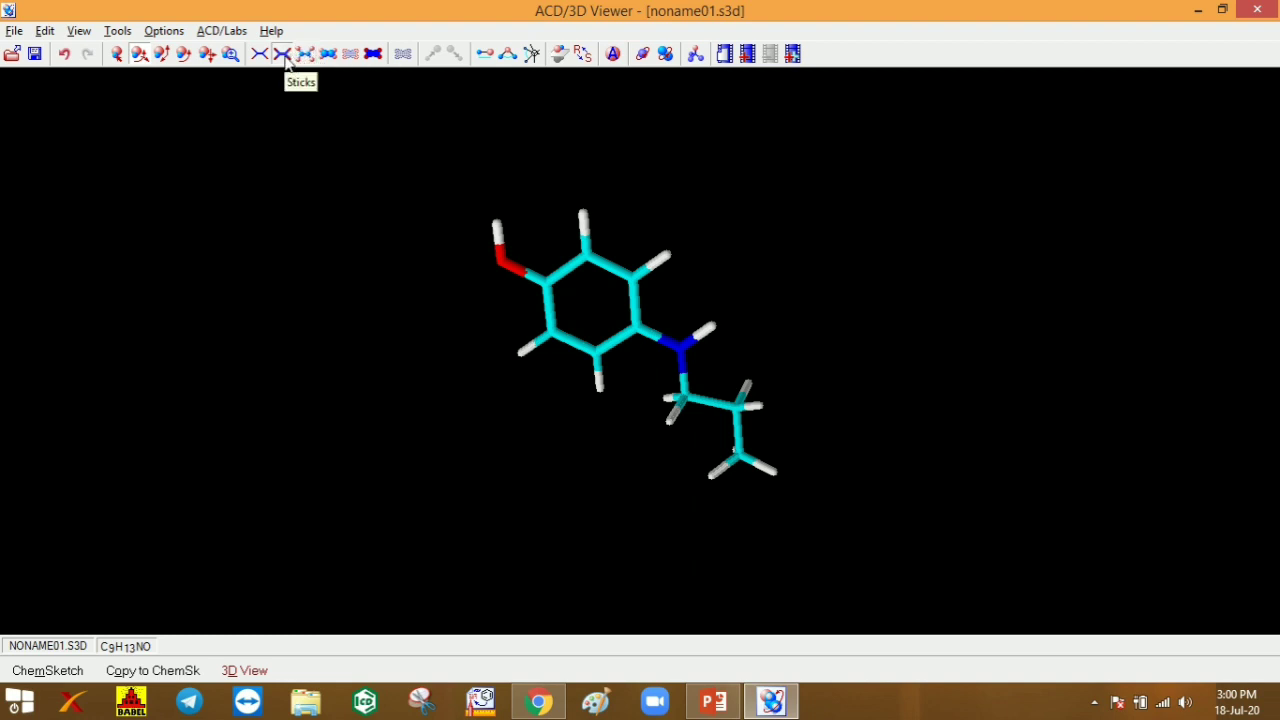
left_click(305, 56)
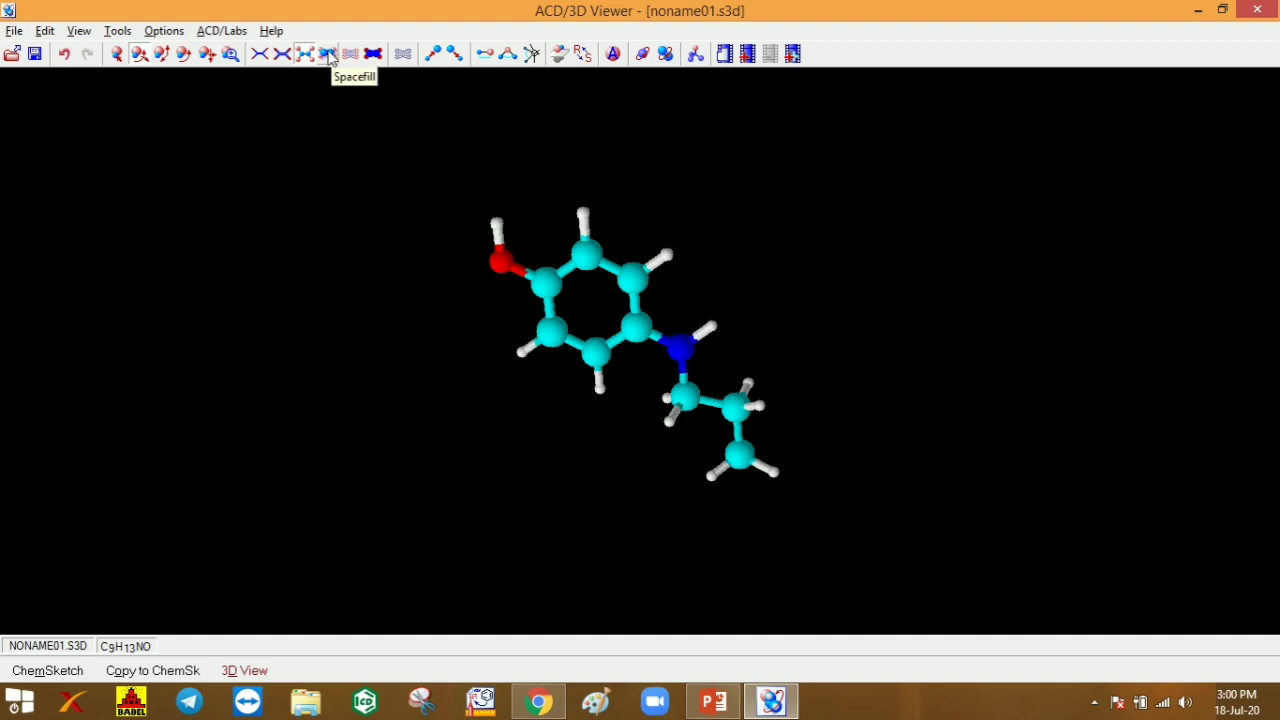
left_click(328, 54)
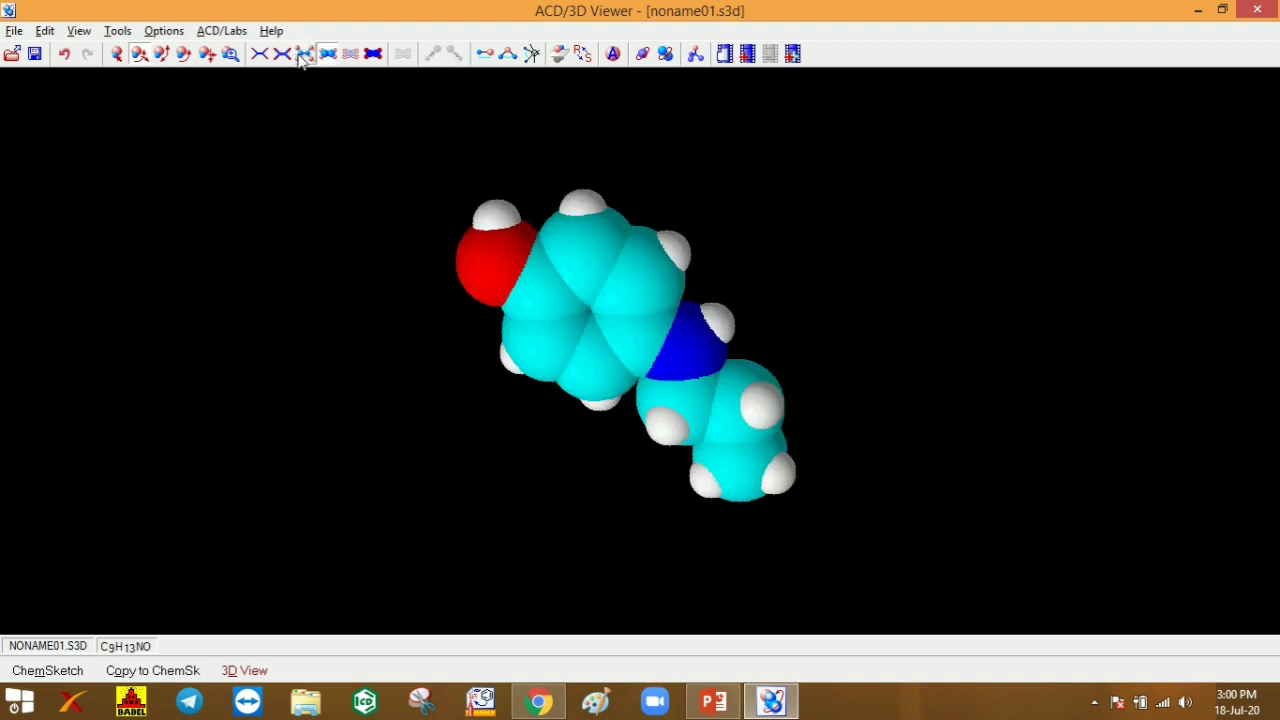
left_click(305, 54)
key("alt+F4")
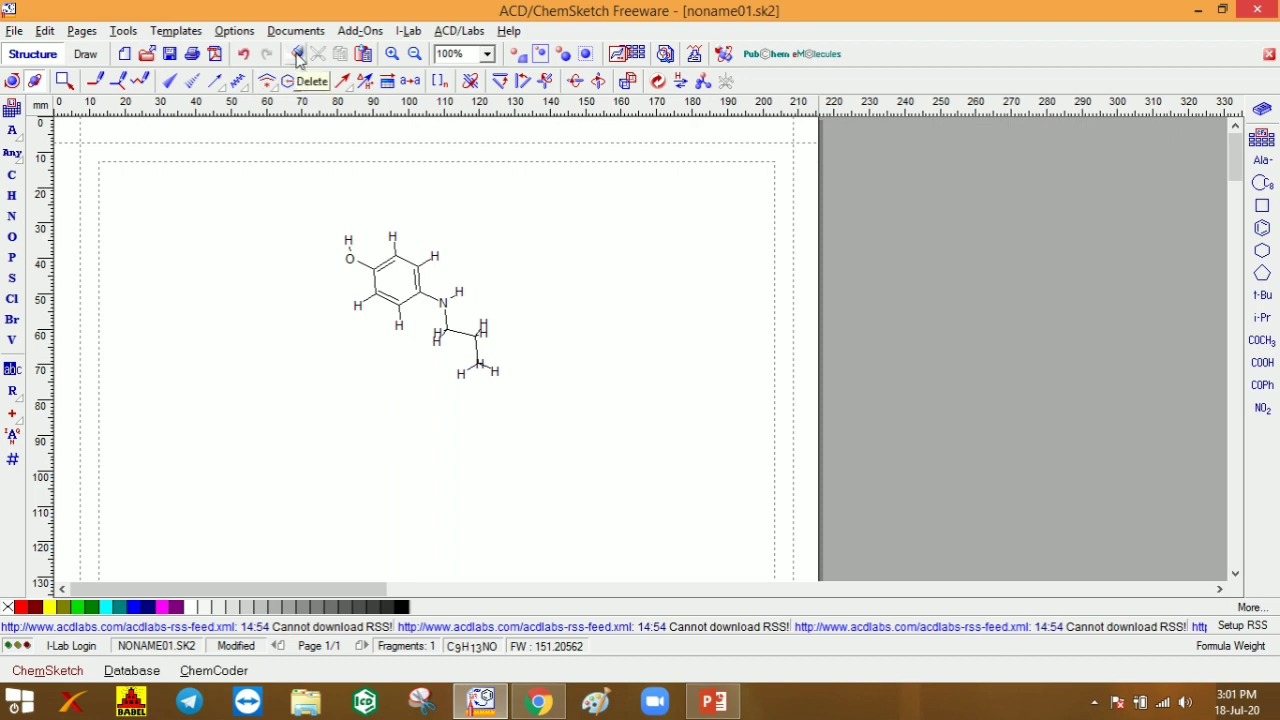
Step: Delete the terminal carbon of the side chain with its hydrogens and clean the structure
left_click(297, 56)
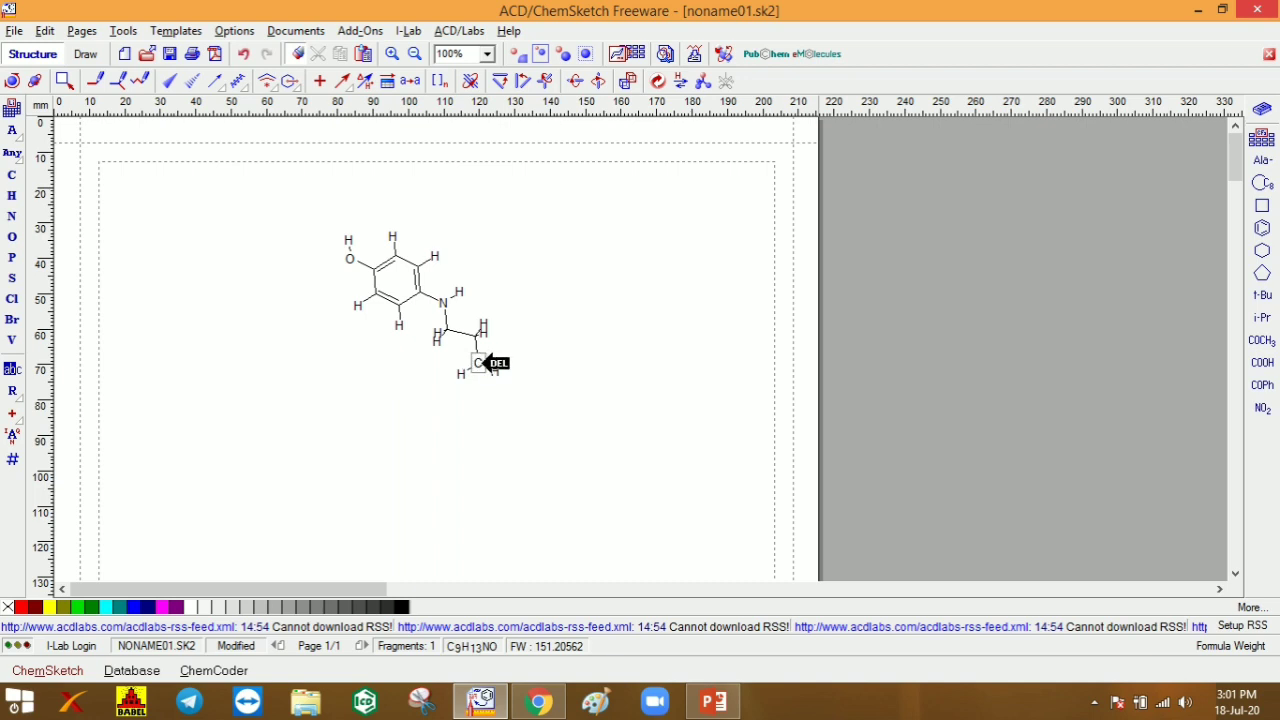
left_click(484, 362)
left_click(124, 31)
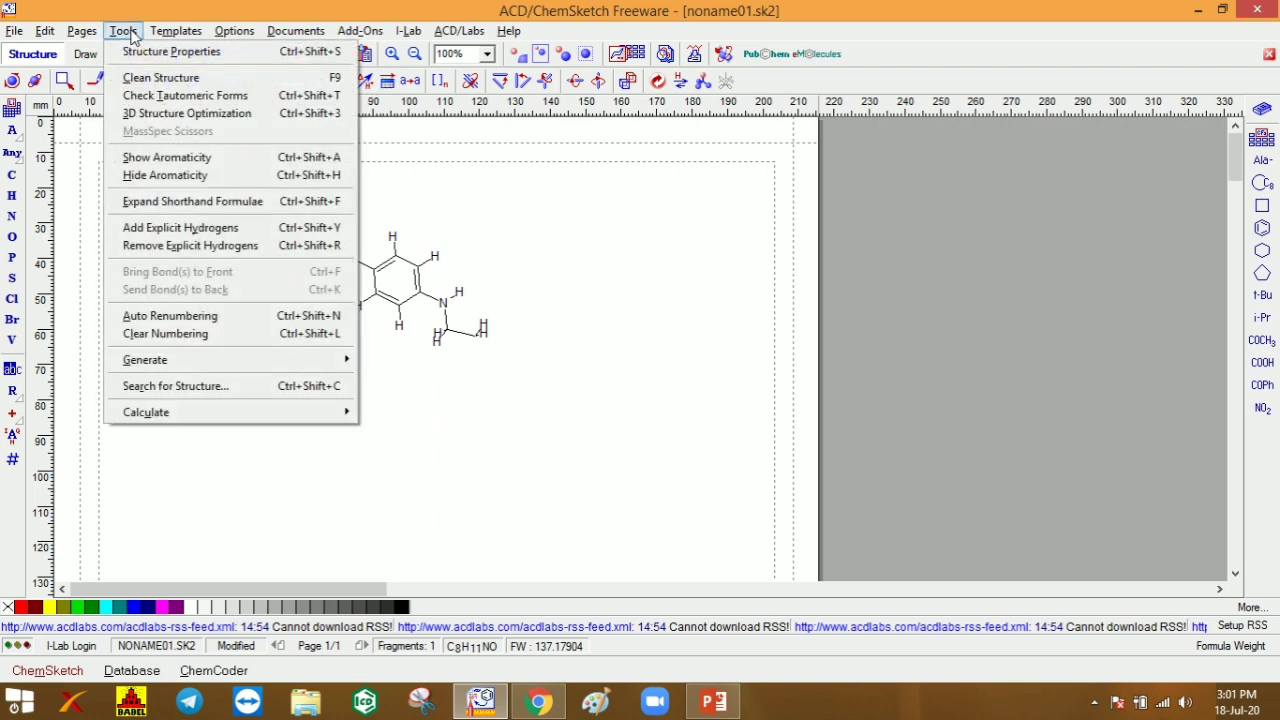
left_click(180, 80)
Step: Check the tautomeric forms of the cleaned structure and dismiss the report
left_click(124, 31)
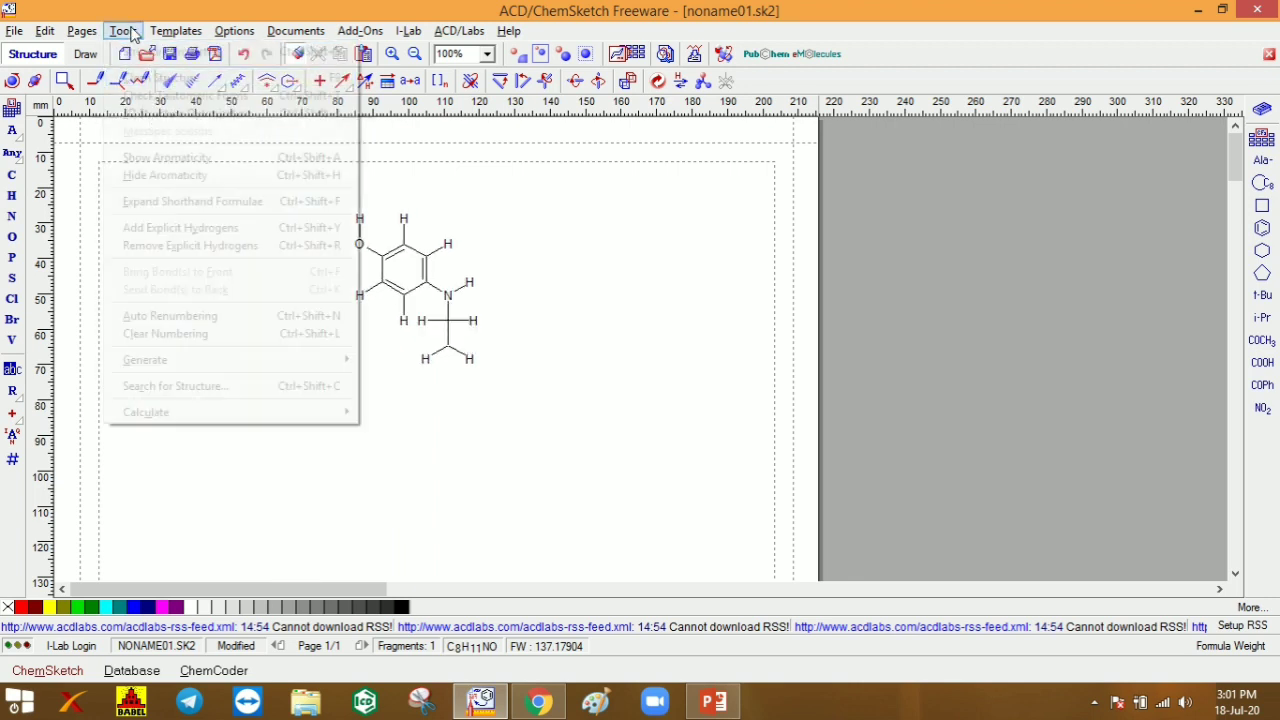
left_click(165, 97)
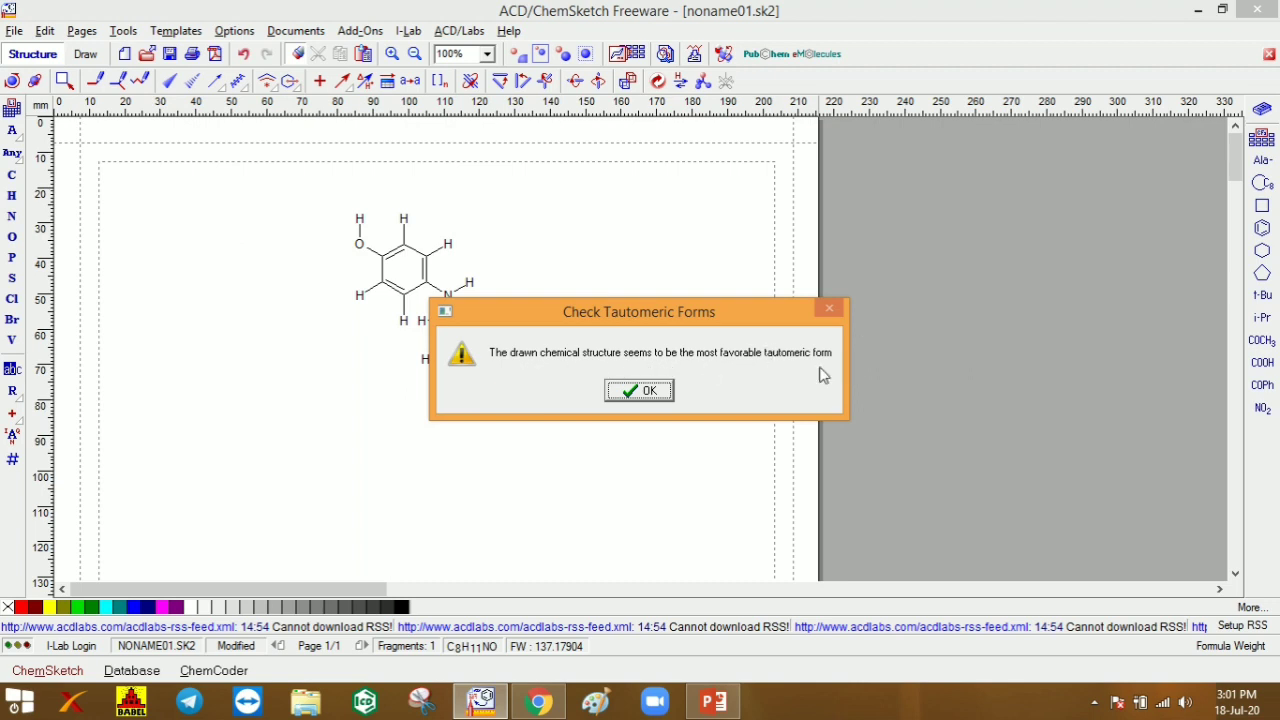
left_click(640, 390)
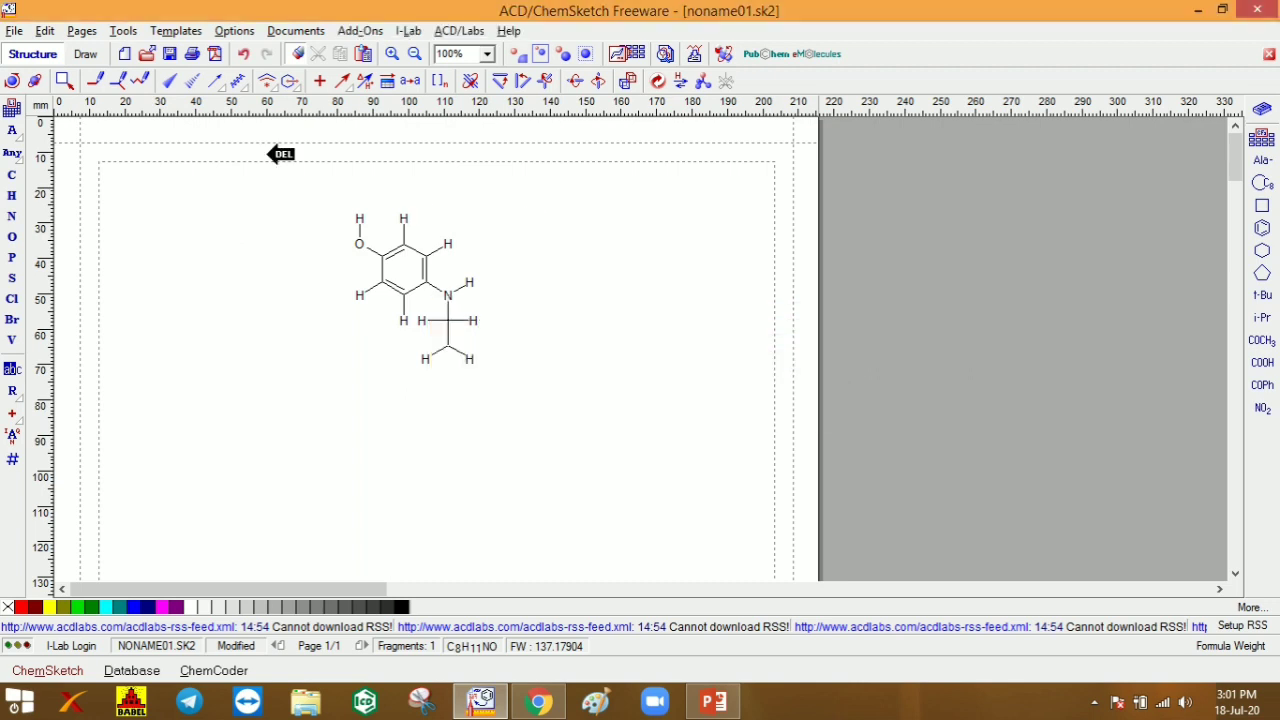
Step: Run 3D Structure Optimization on the molecule without removing its hydrogens first
left_click(123, 31)
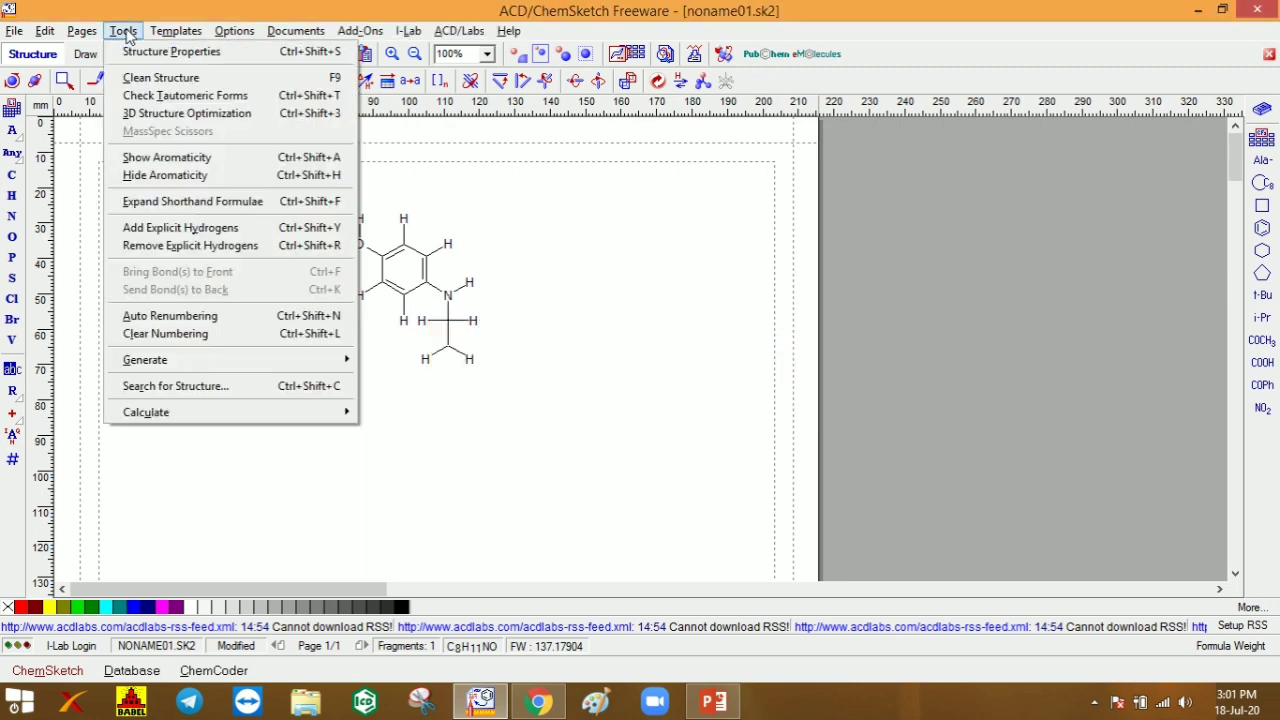
left_click(170, 116)
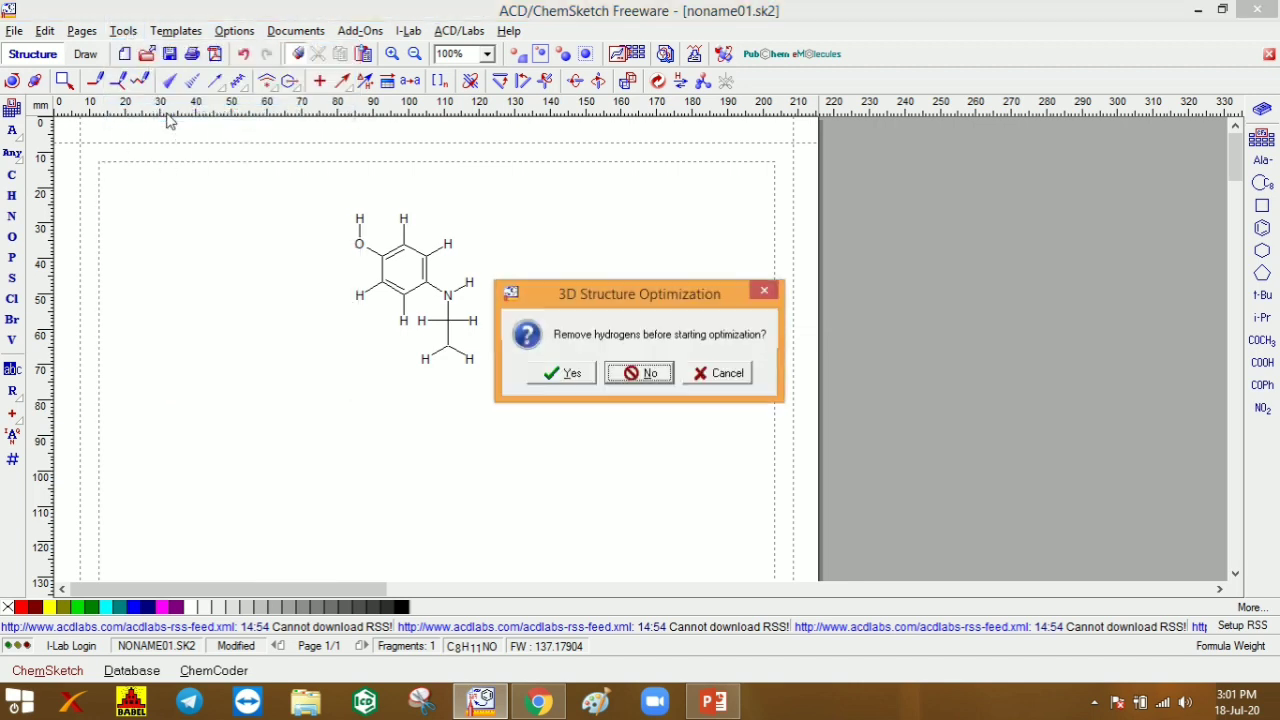
left_click(645, 376)
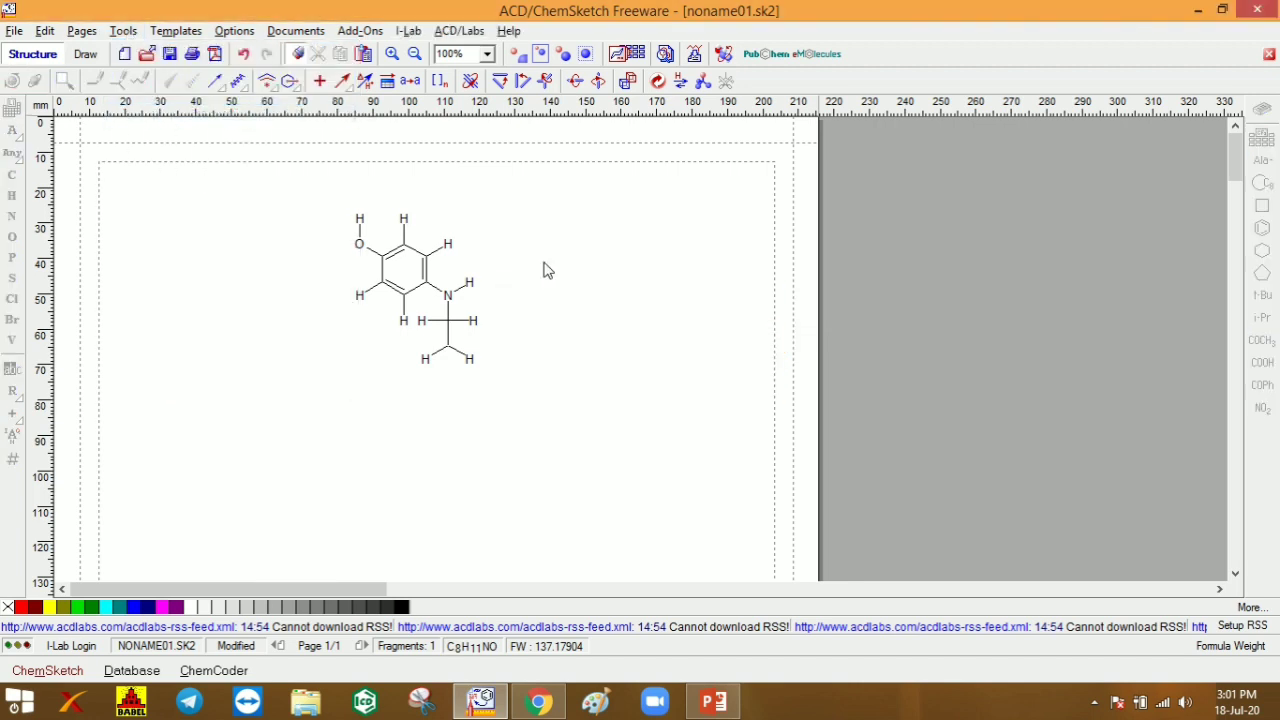
Step: Generate the chemical name for the 3D-optimized structure
left_click(125, 32)
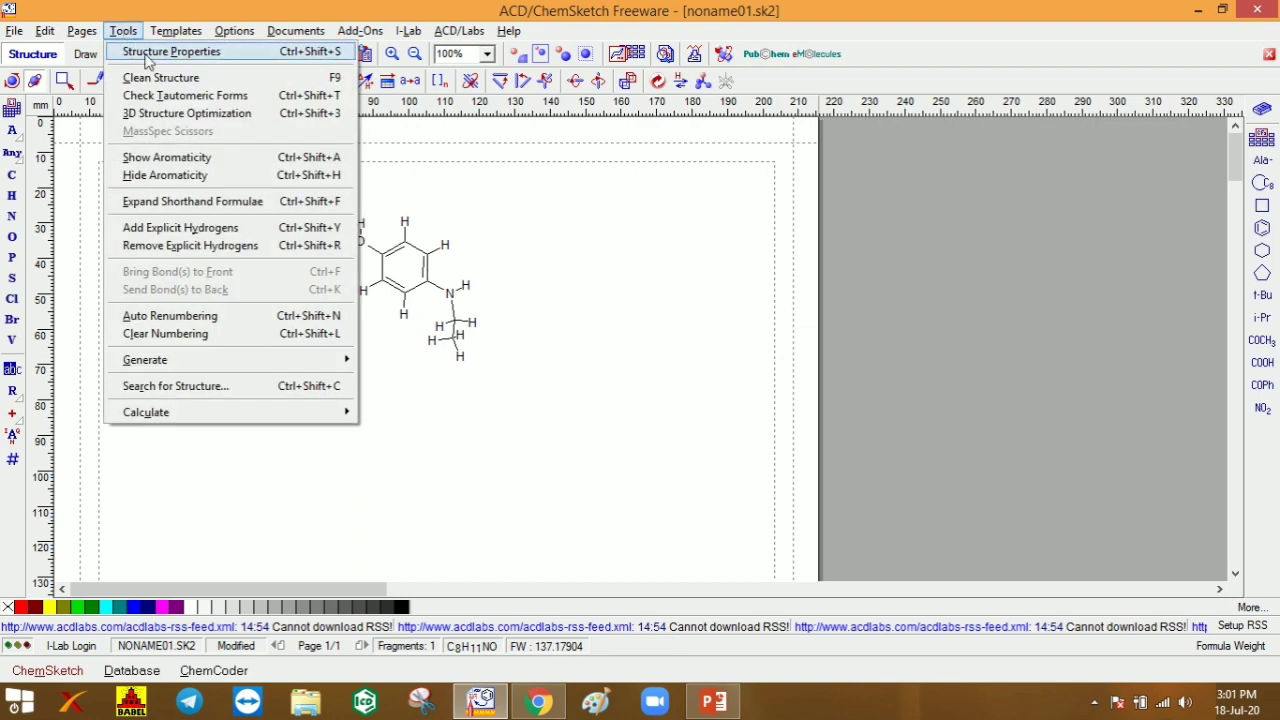
mouse_move(203, 362)
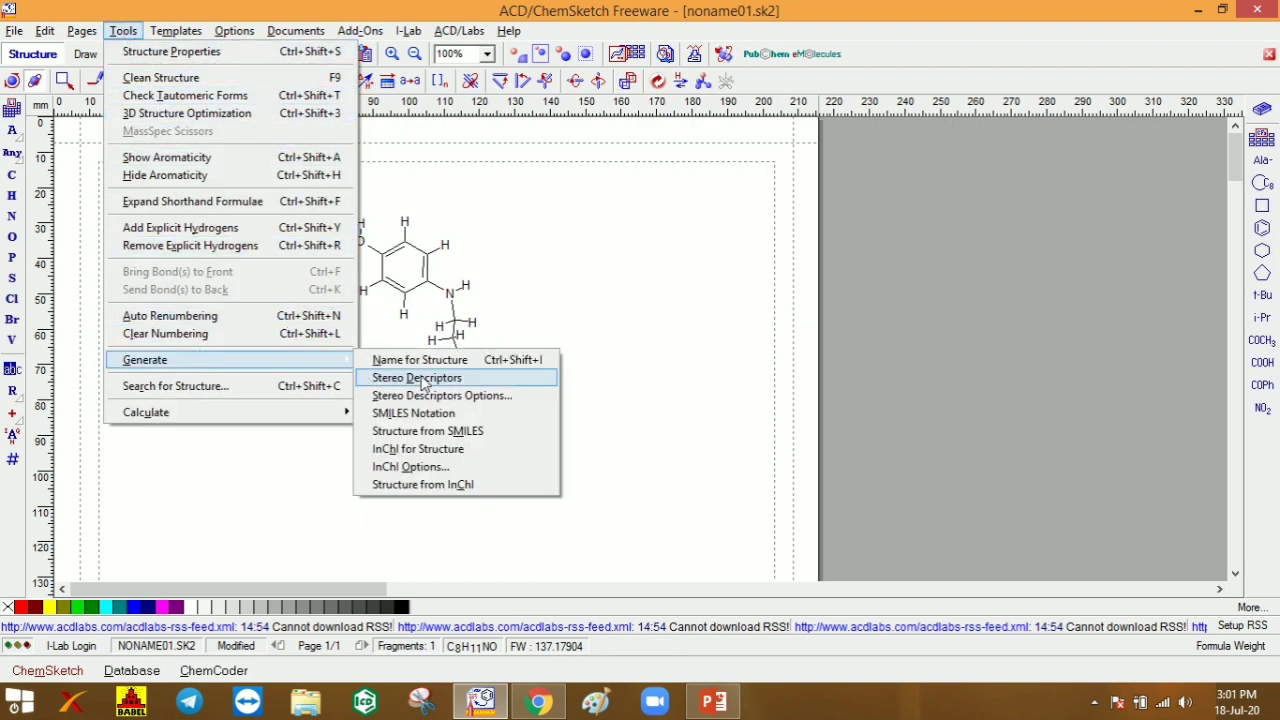
left_click(485, 366)
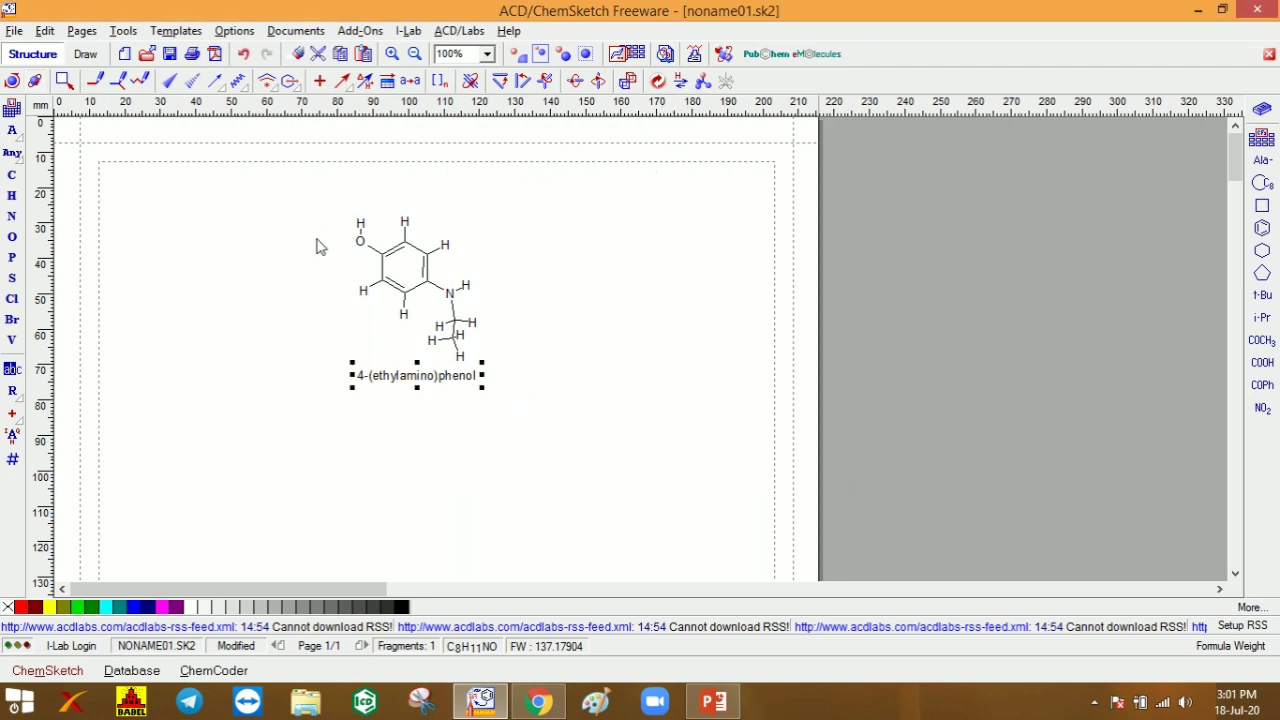
Step: Undo the generated name and the earlier edits back to the propylamino structure without explicit hydrogens, and clear the selection
key("ctrl+z")
key("Delete")
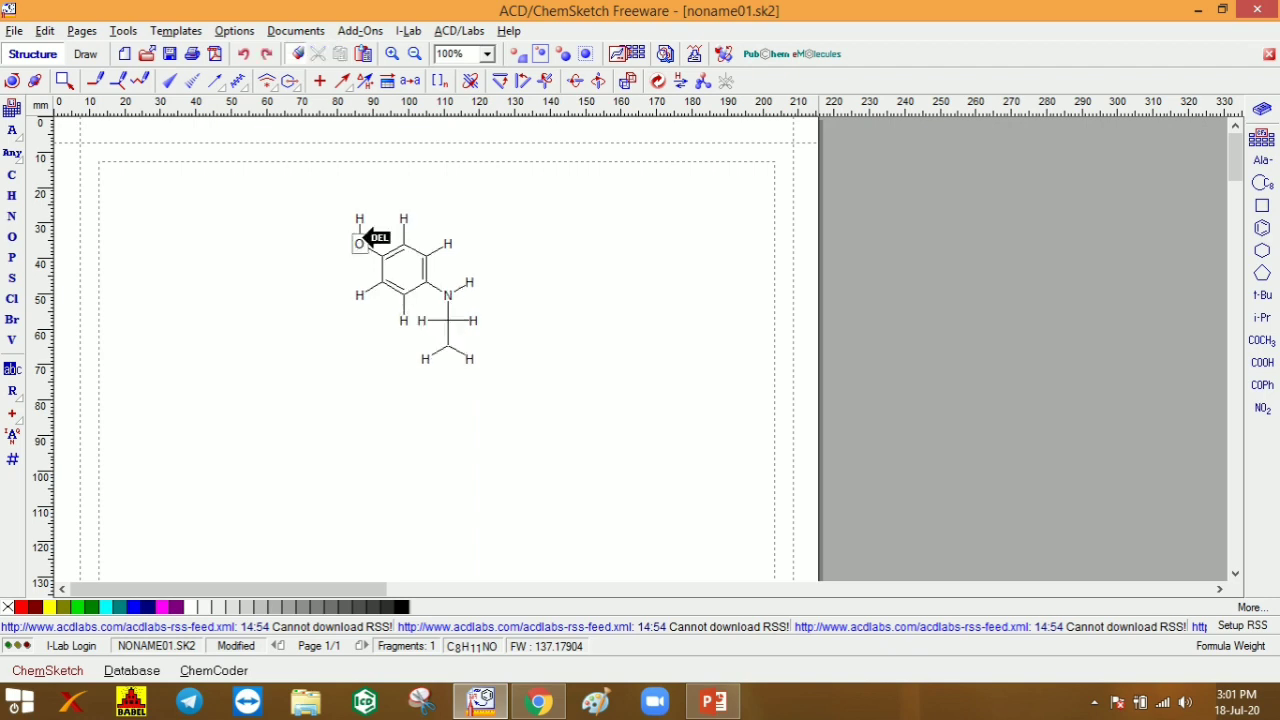
key("ctrl+z")
key("ctrl+z")
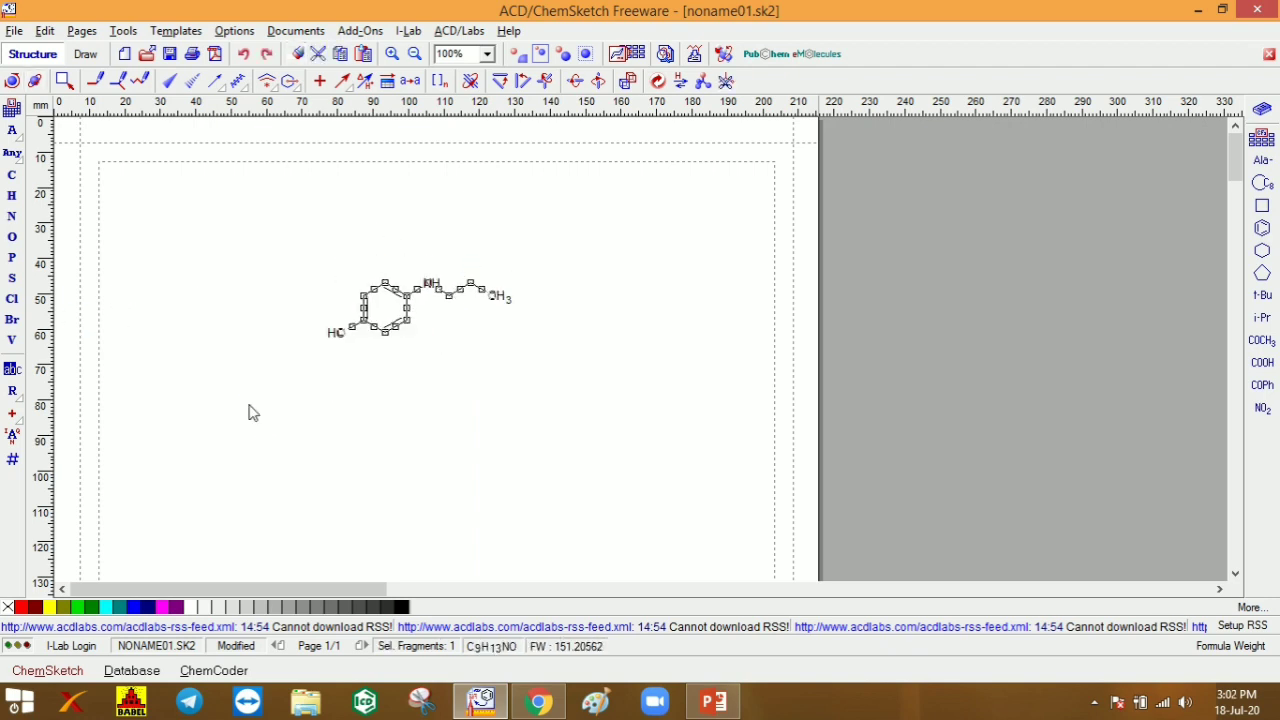
left_click(235, 318)
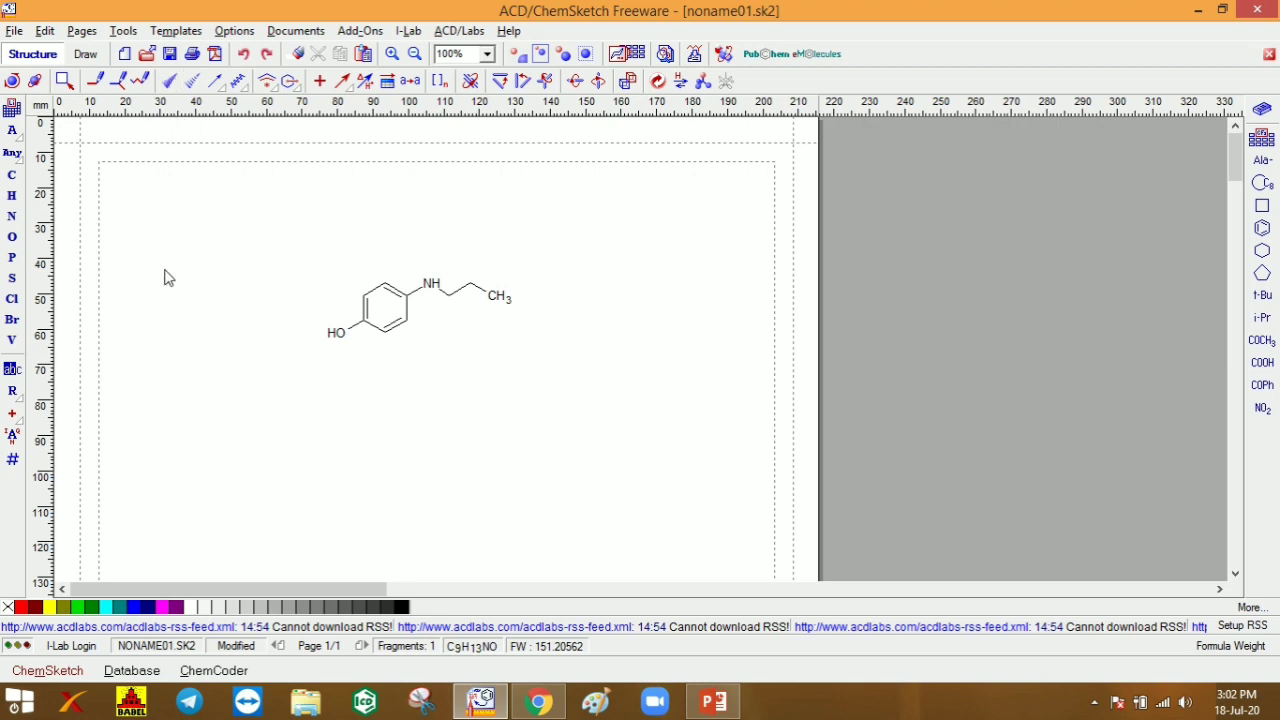
Step: Generate the chemical name for the whole restored structure and move the name label slightly lower beneath it
key("ctrl+a")
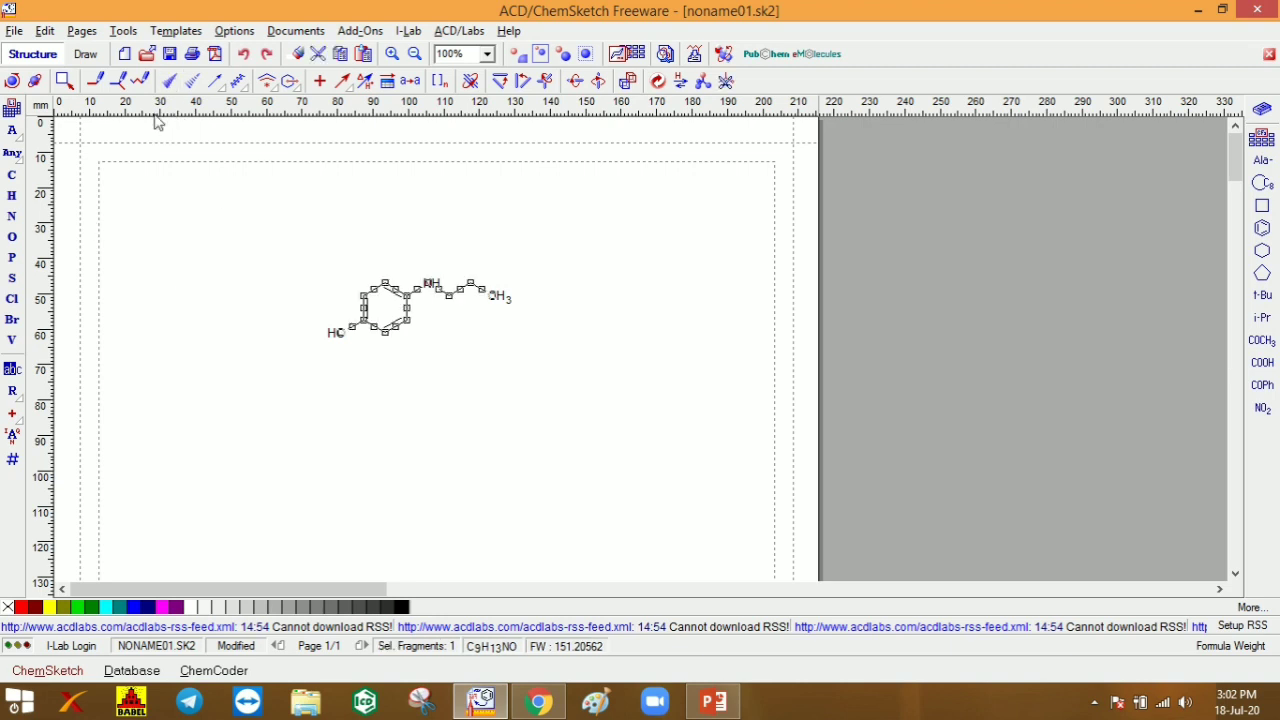
left_click(124, 31)
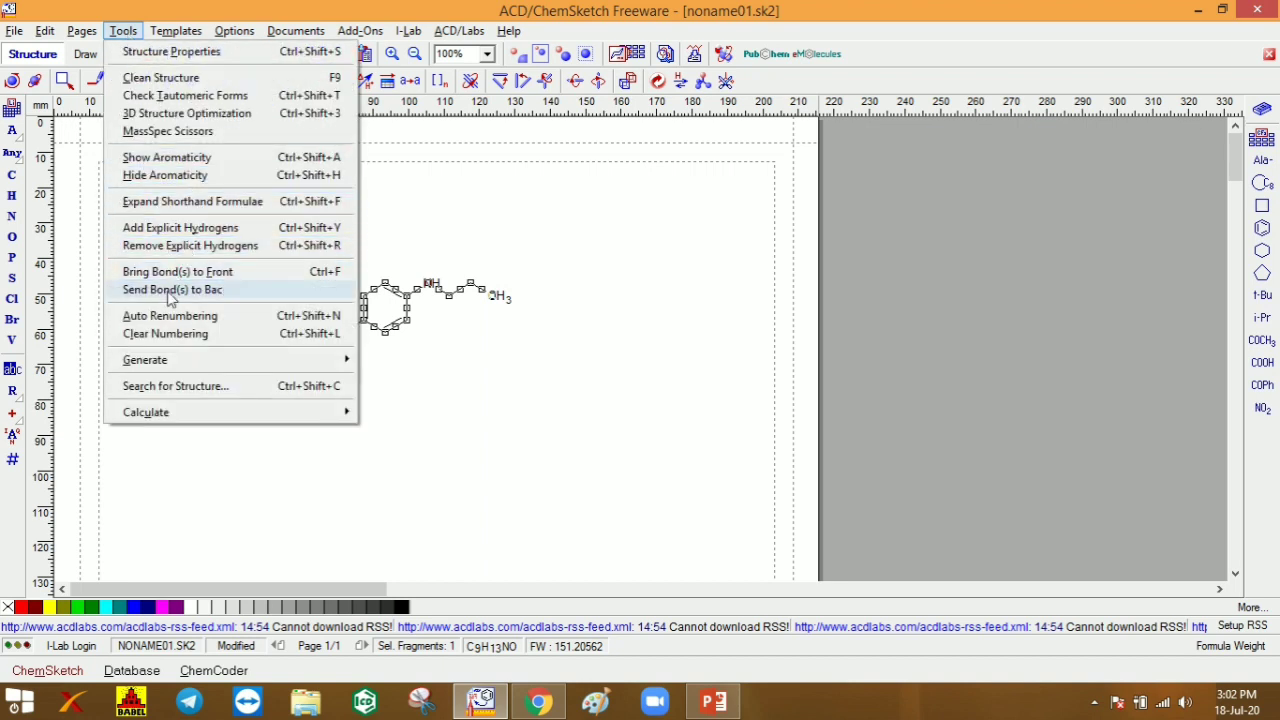
mouse_move(171, 361)
left_click(441, 362)
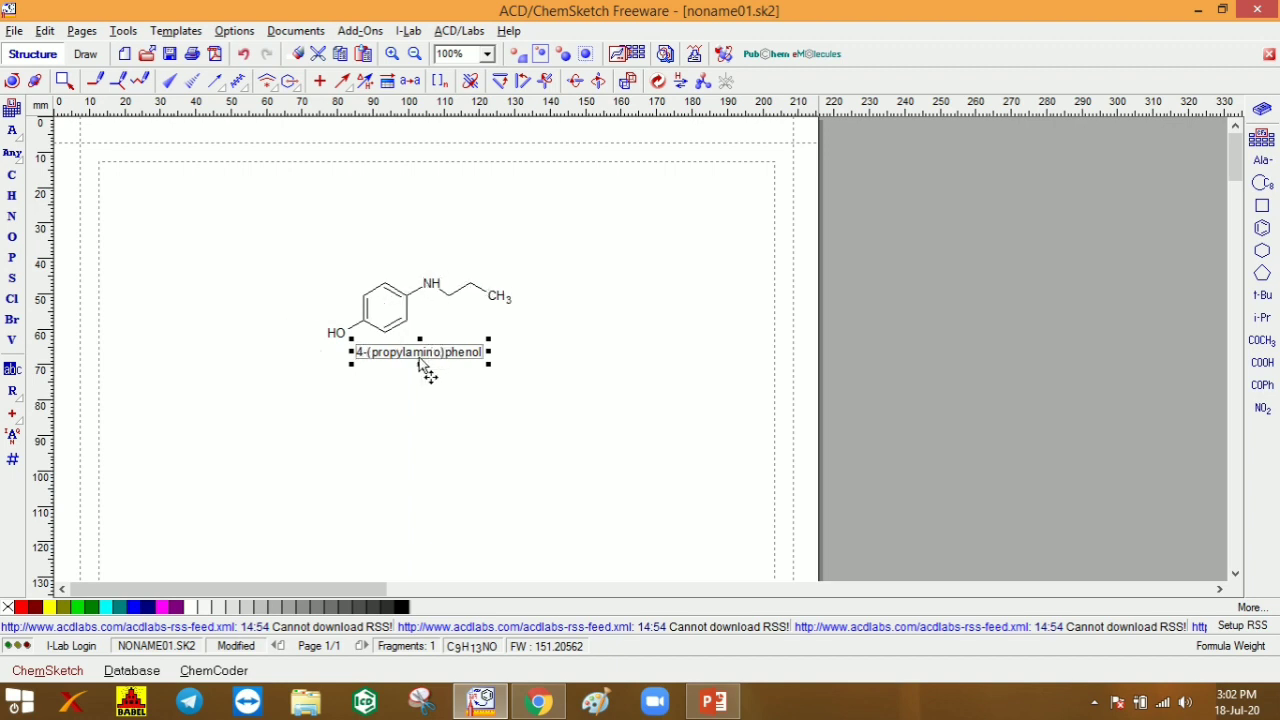
left_click_drag(425, 366, 425, 379)
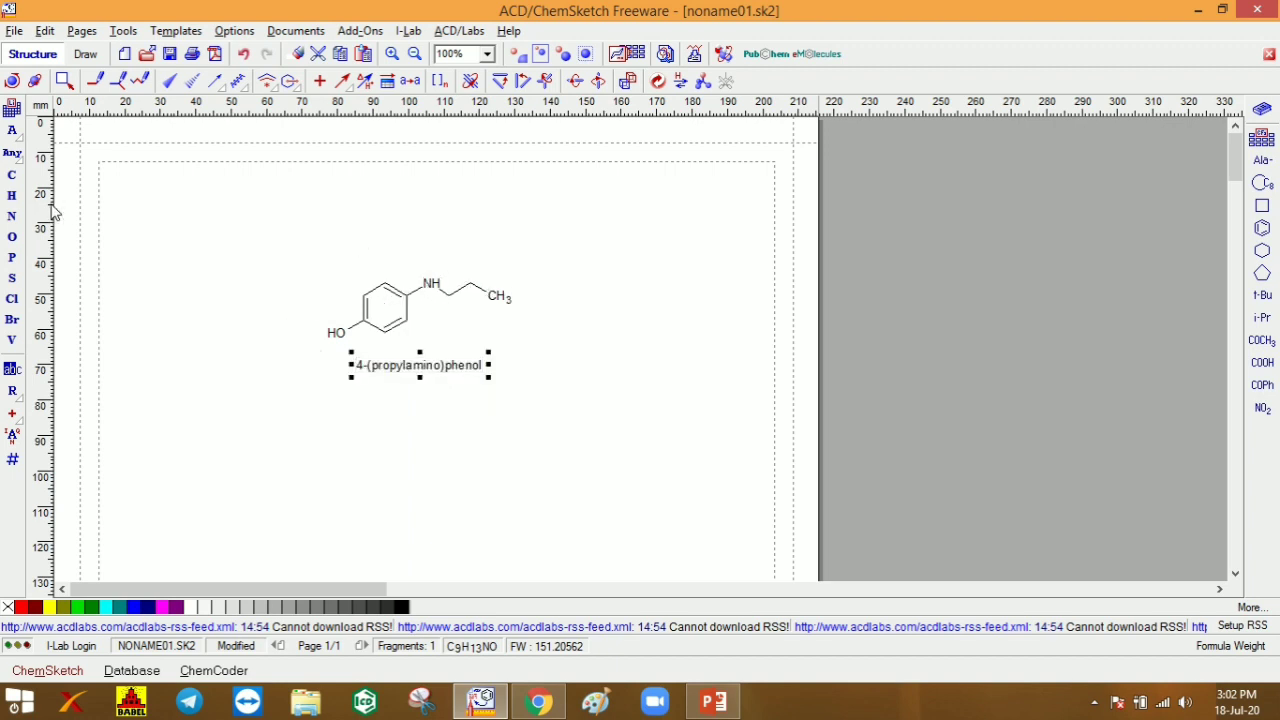
Step: Try to generate the SMILES notation while only the name label is selected, and dismiss the message
left_click(123, 31)
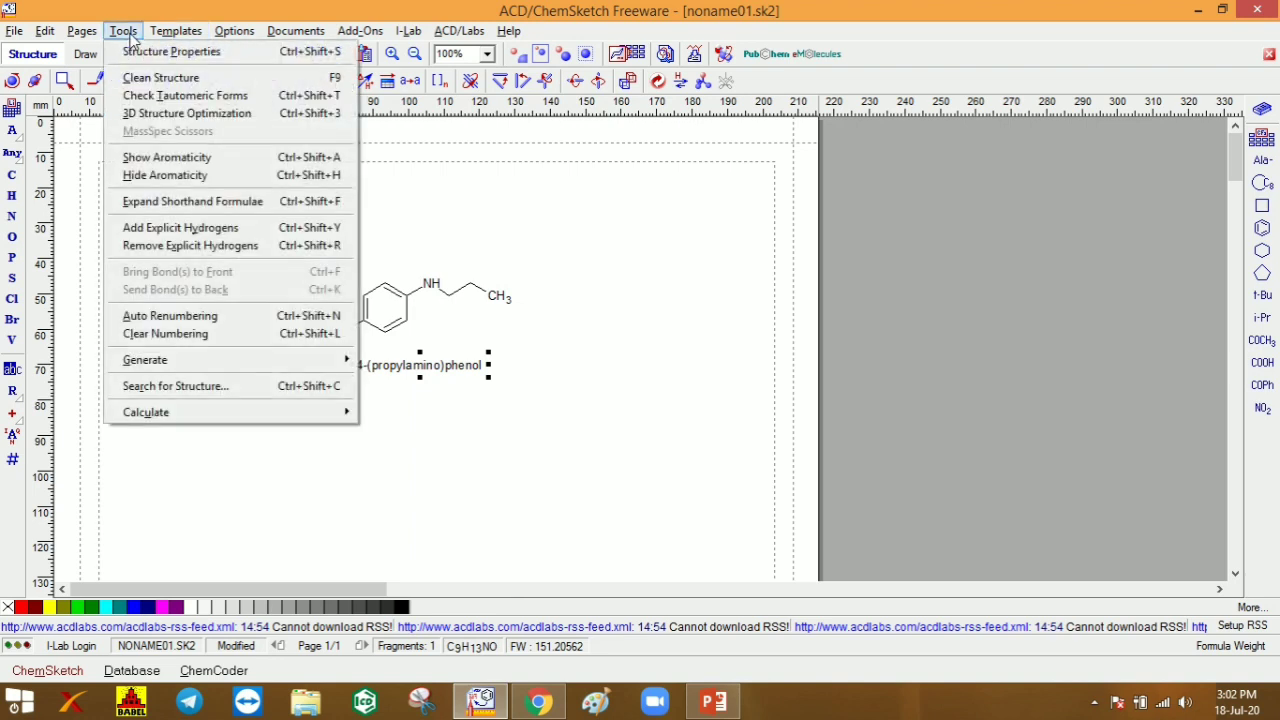
mouse_move(193, 363)
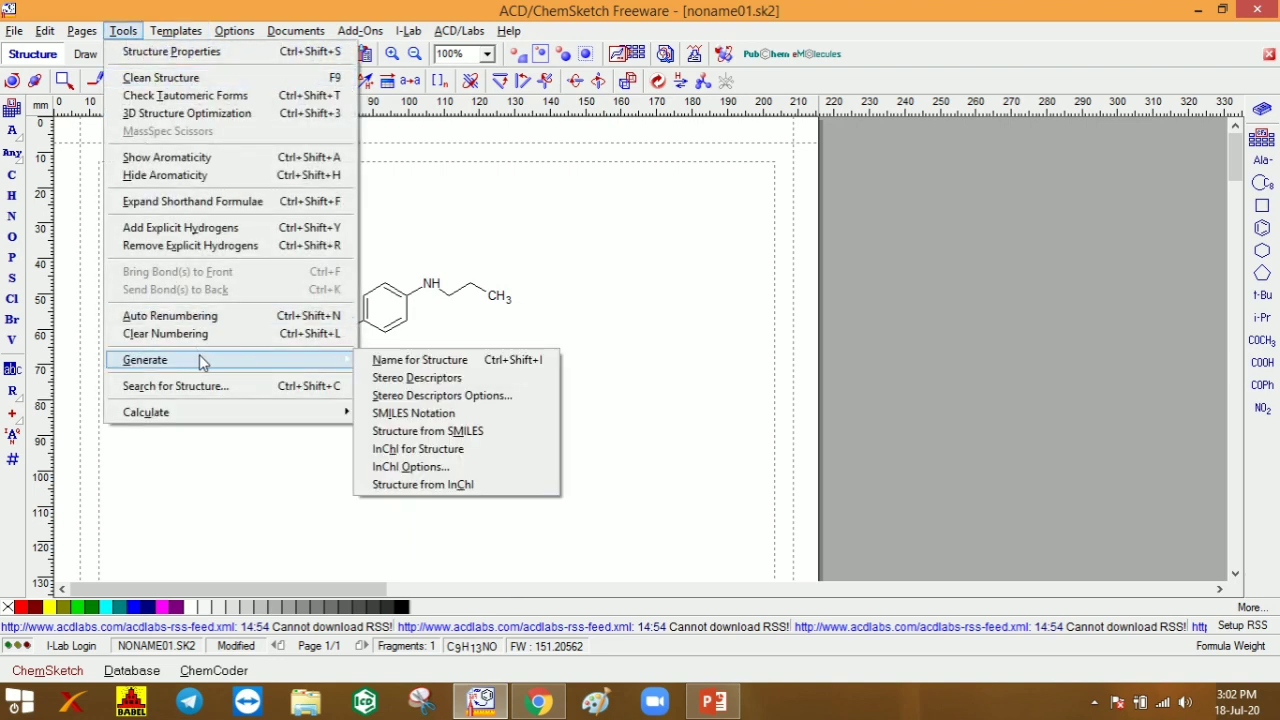
left_click(420, 413)
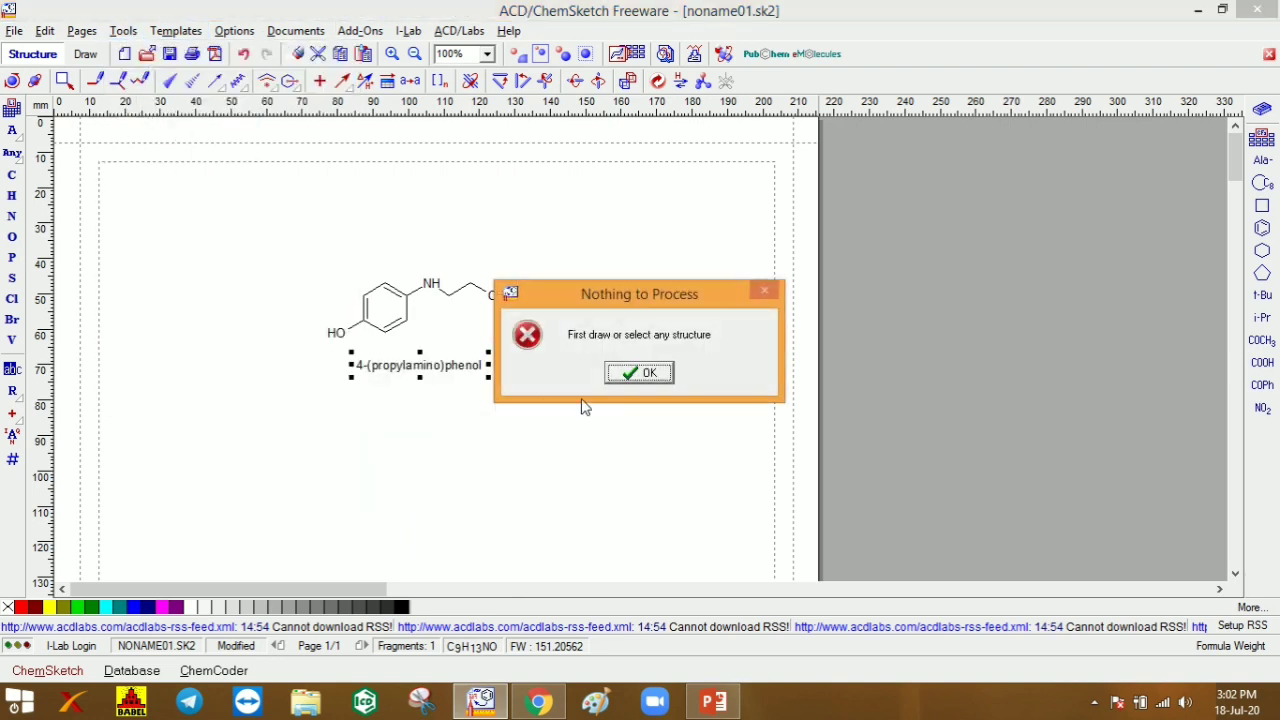
left_click(235, 380)
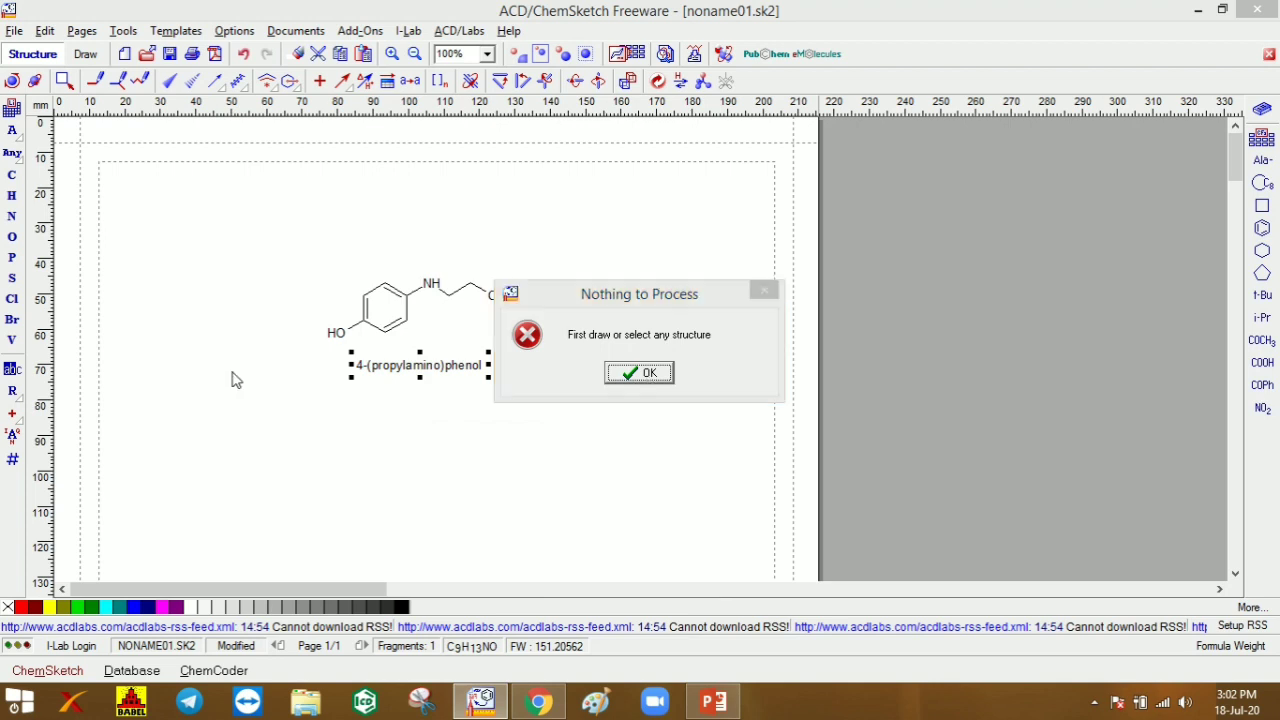
left_click(638, 373)
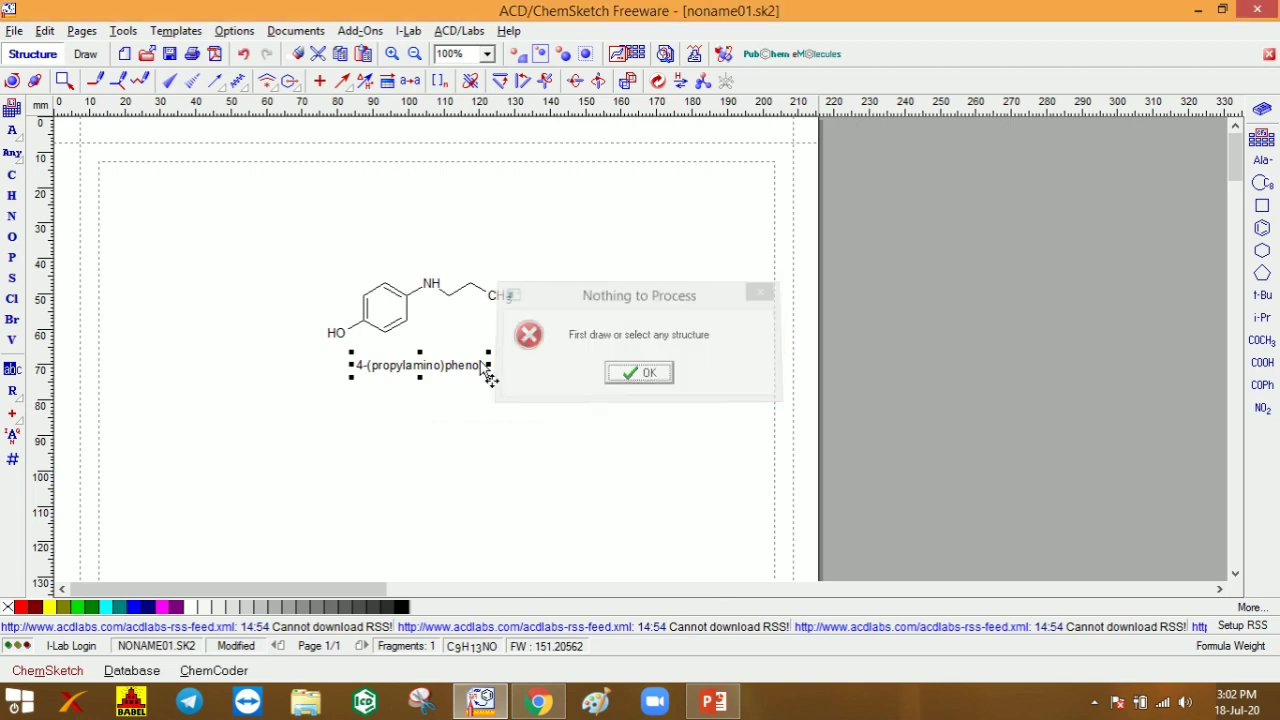
Step: Select the structure, generate its SMILES notation, and place the text to the right of the molecule
left_click(64, 82)
left_click_drag(257, 220, 565, 357)
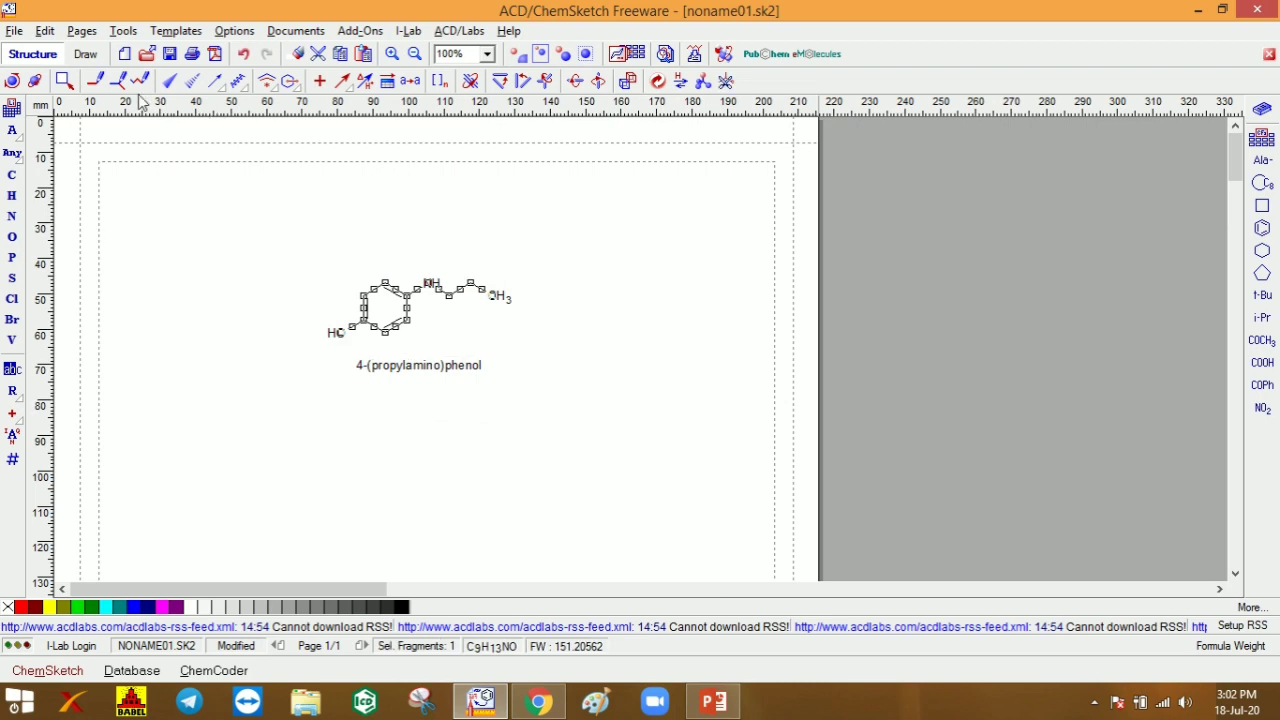
left_click(124, 33)
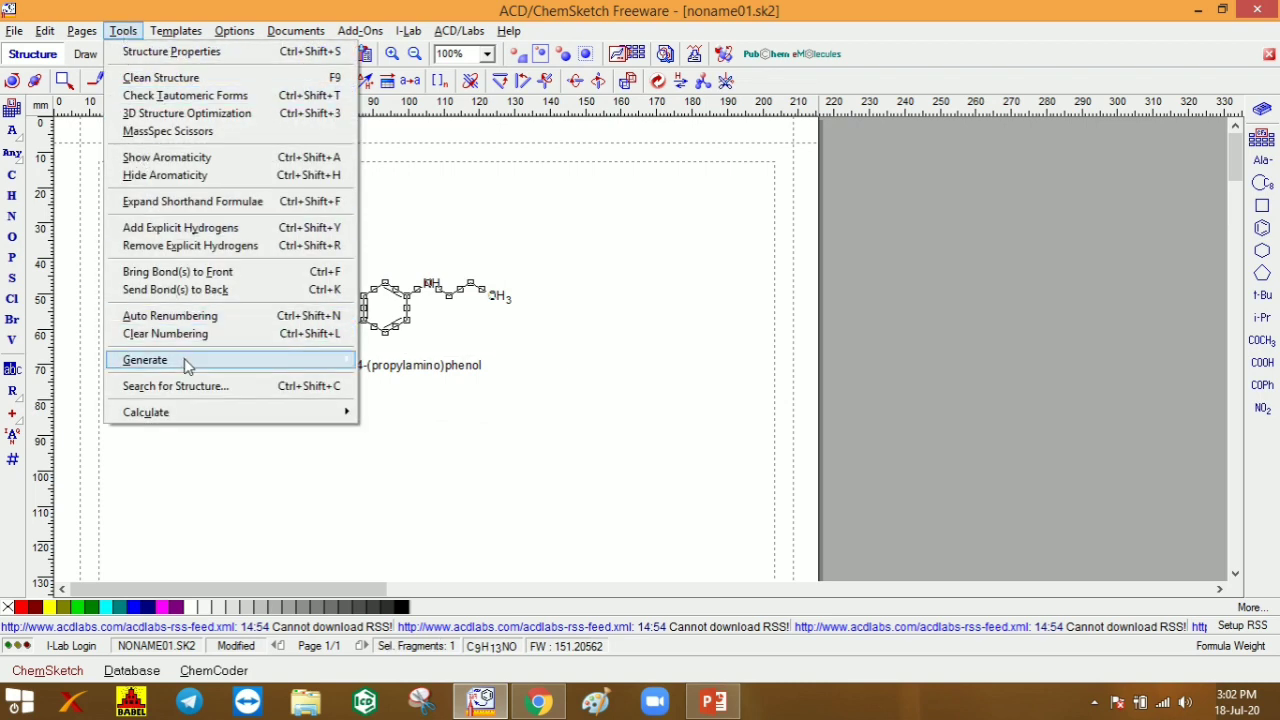
mouse_move(183, 362)
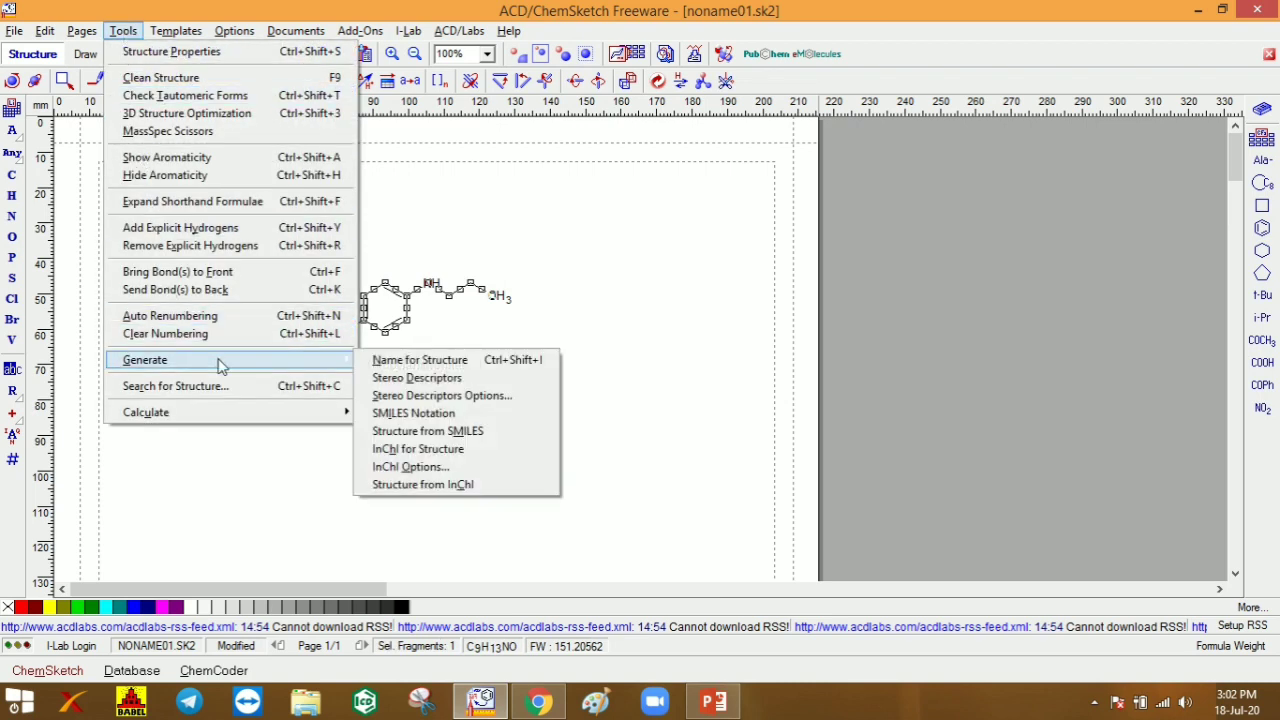
left_click(452, 413)
left_click_drag(440, 362, 637, 342)
left_click(634, 405)
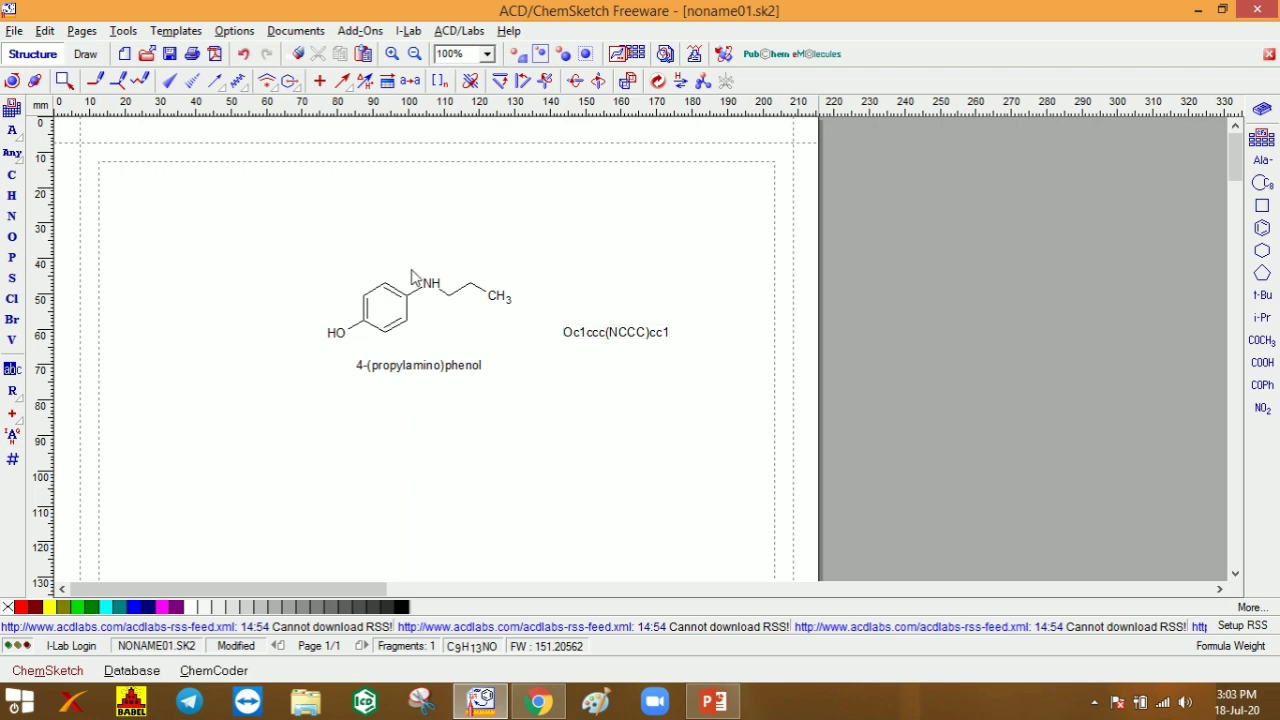
left_click(123, 31)
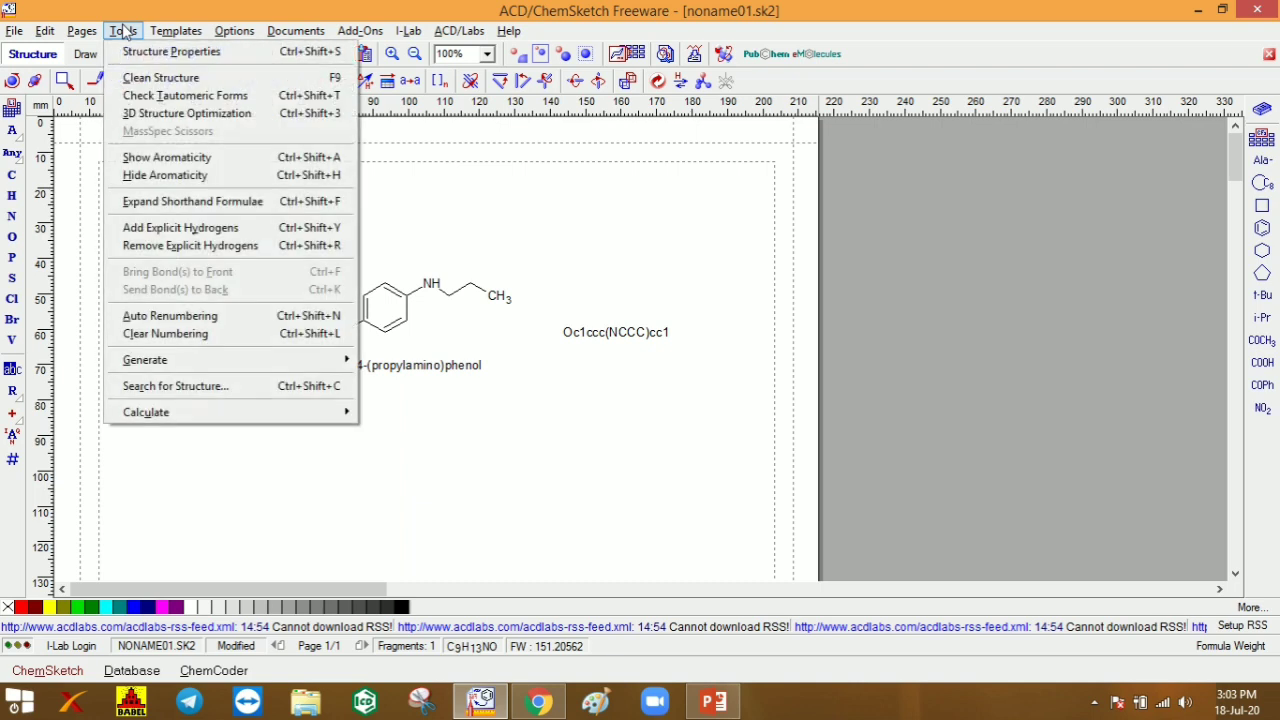
left_click(160, 8)
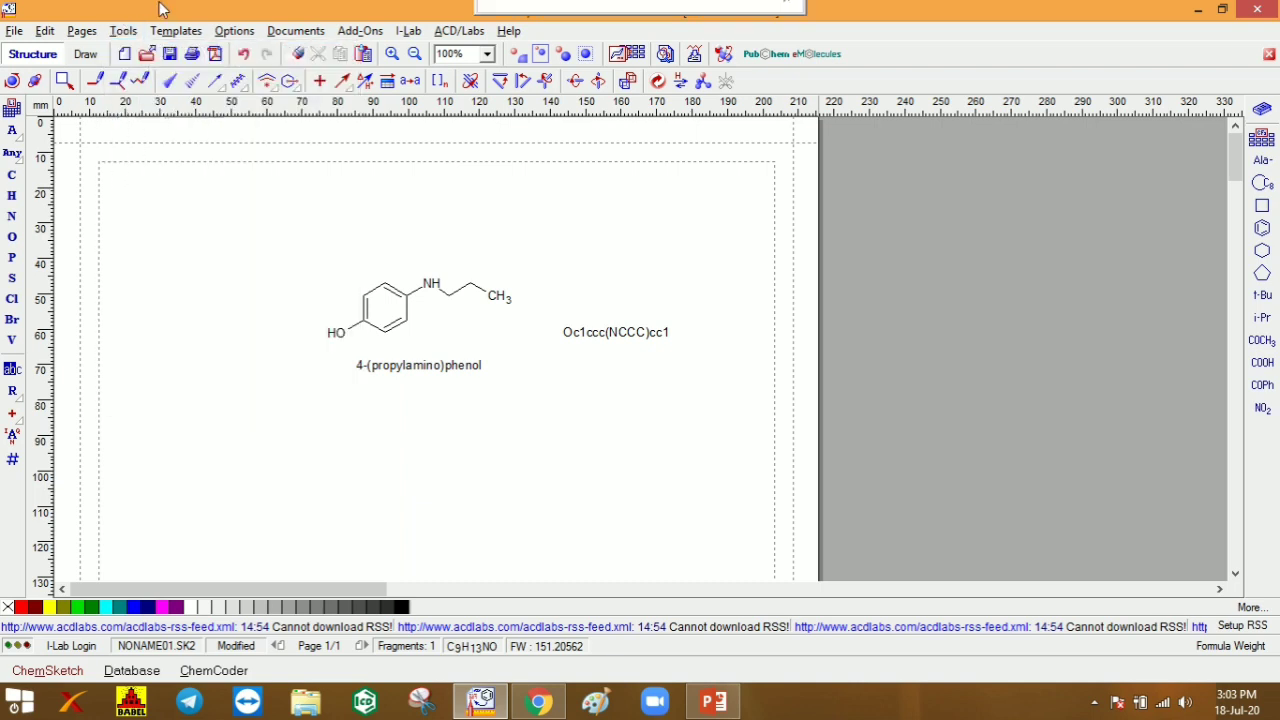
left_click(64, 80)
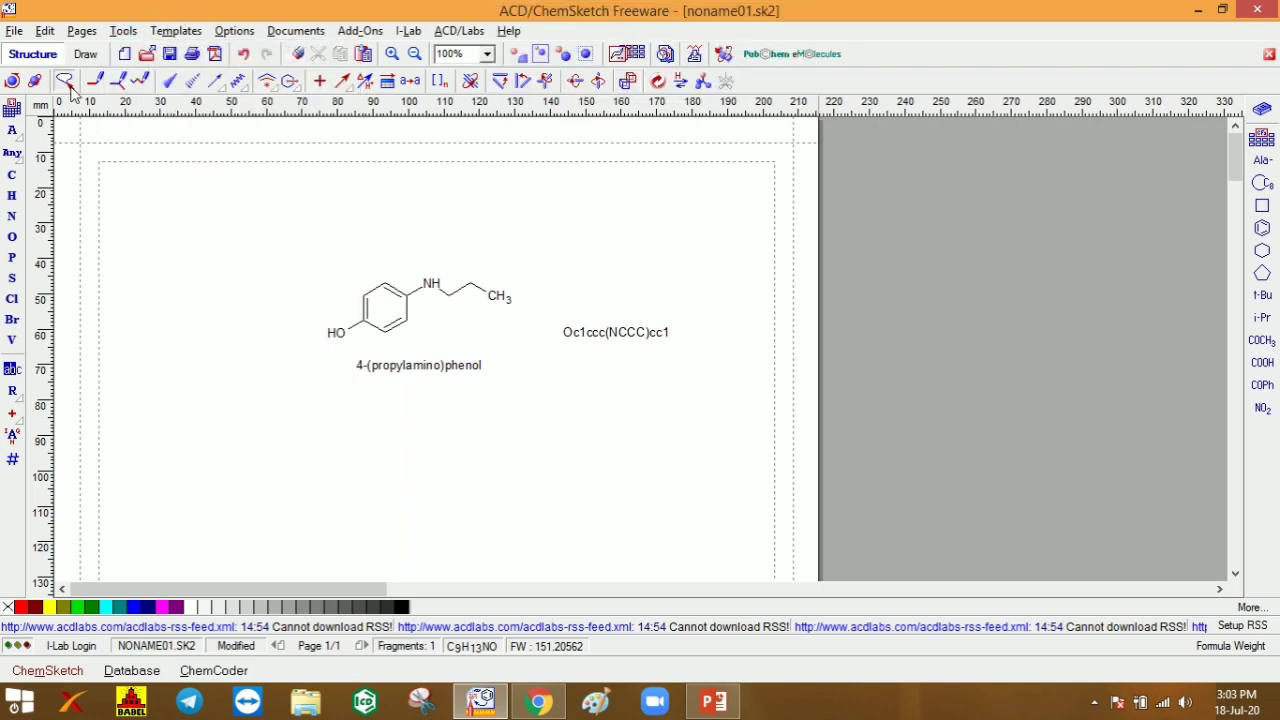
mouse_move(263, 220)
left_mouse_down()
mouse_move(508, 354)
mouse_move(111, 140)
left_mouse_up()
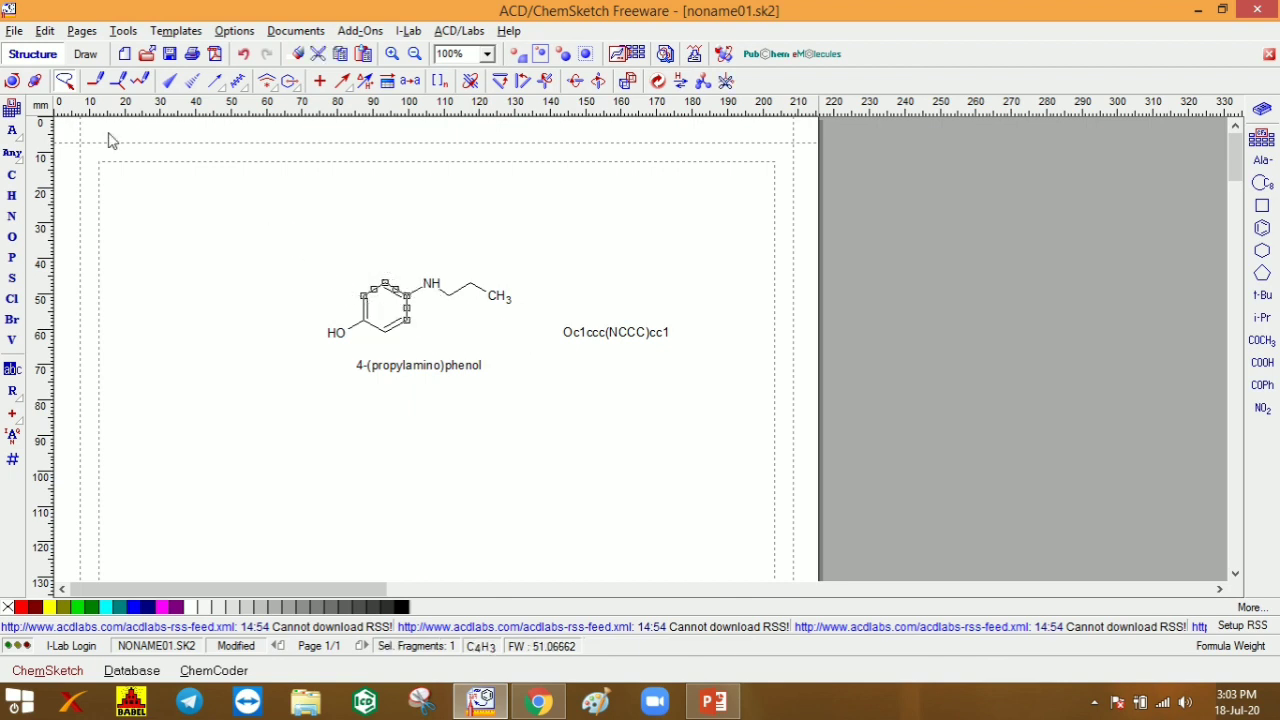
Step: Select the entire structure with the rectangular selection and number its atoms with Auto Renumbering
left_click(64, 80)
mouse_move(267, 202)
left_mouse_down()
mouse_move(500, 362)
mouse_move(532, 349)
left_mouse_up()
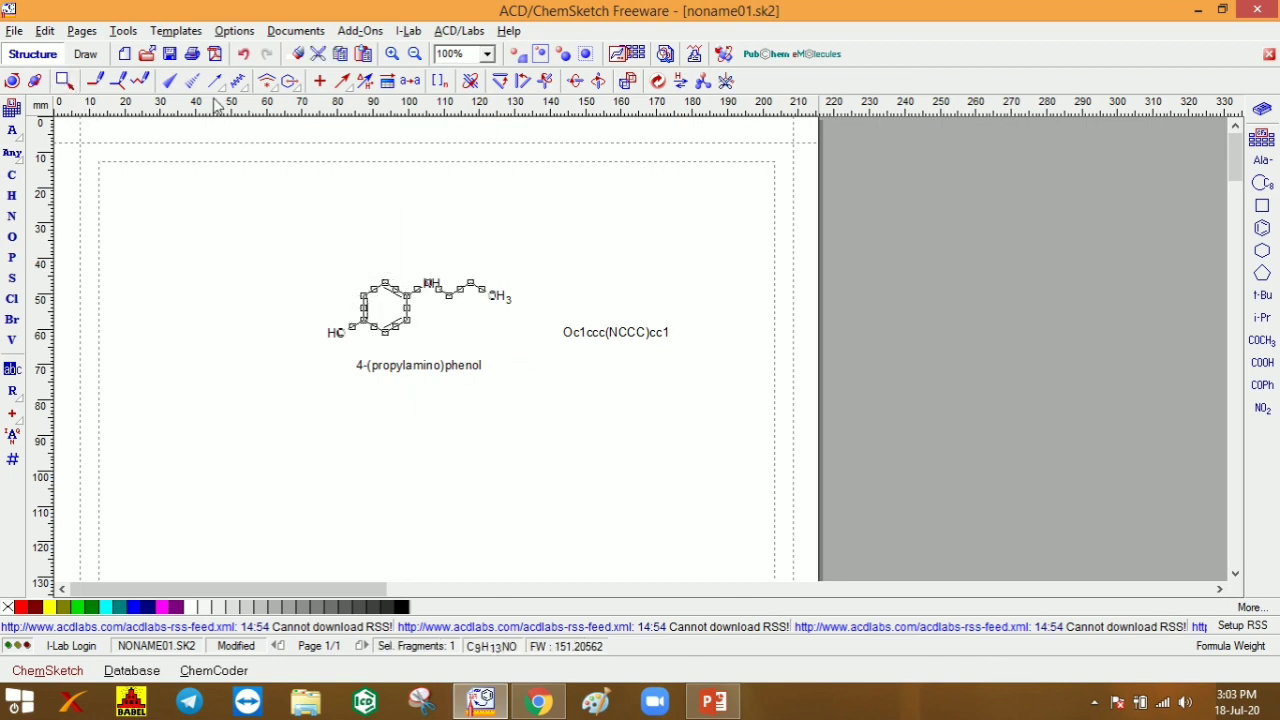
left_click(123, 31)
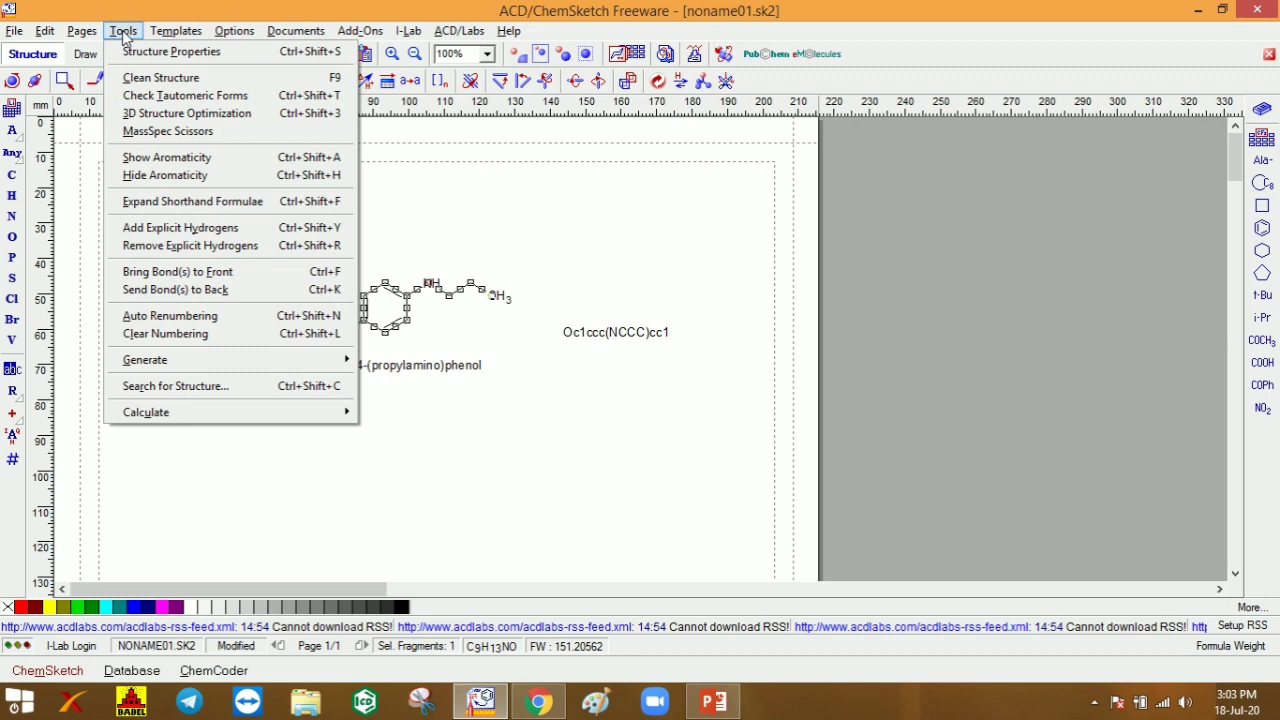
left_click(170, 316)
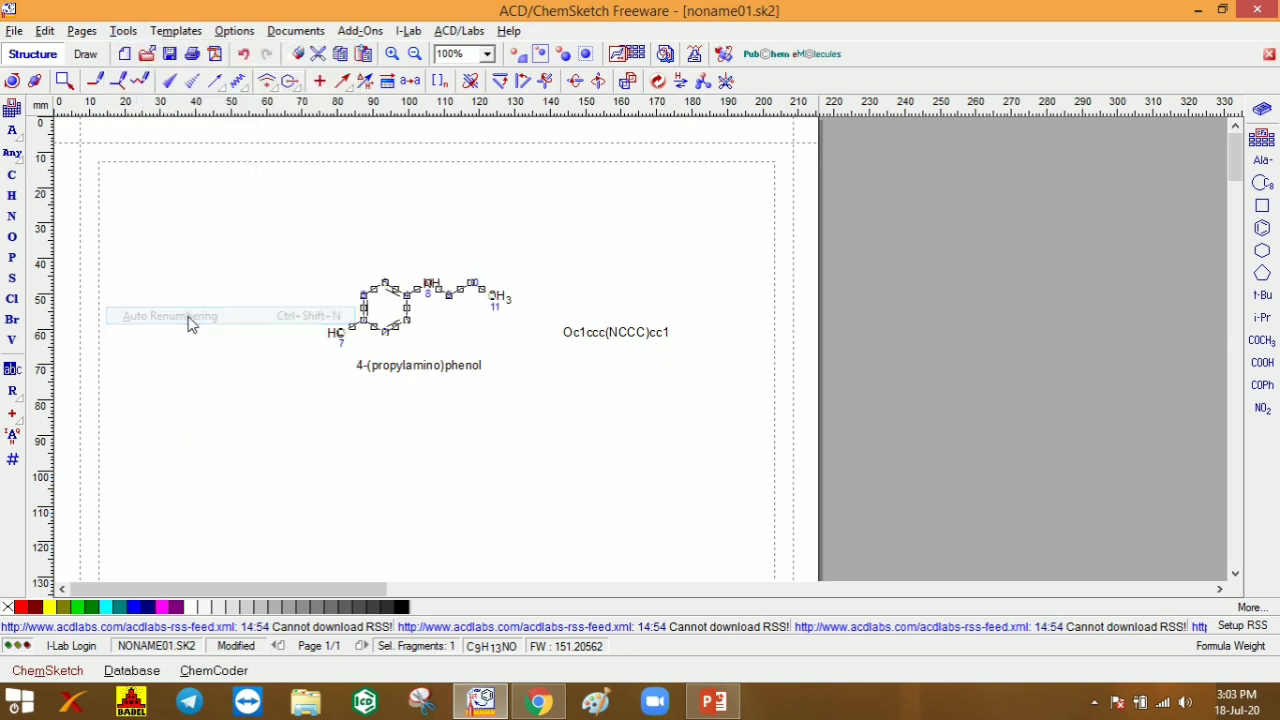
Step: Calculate all properties of the selected structure and copy the calculation results to the editor
left_click(123, 31)
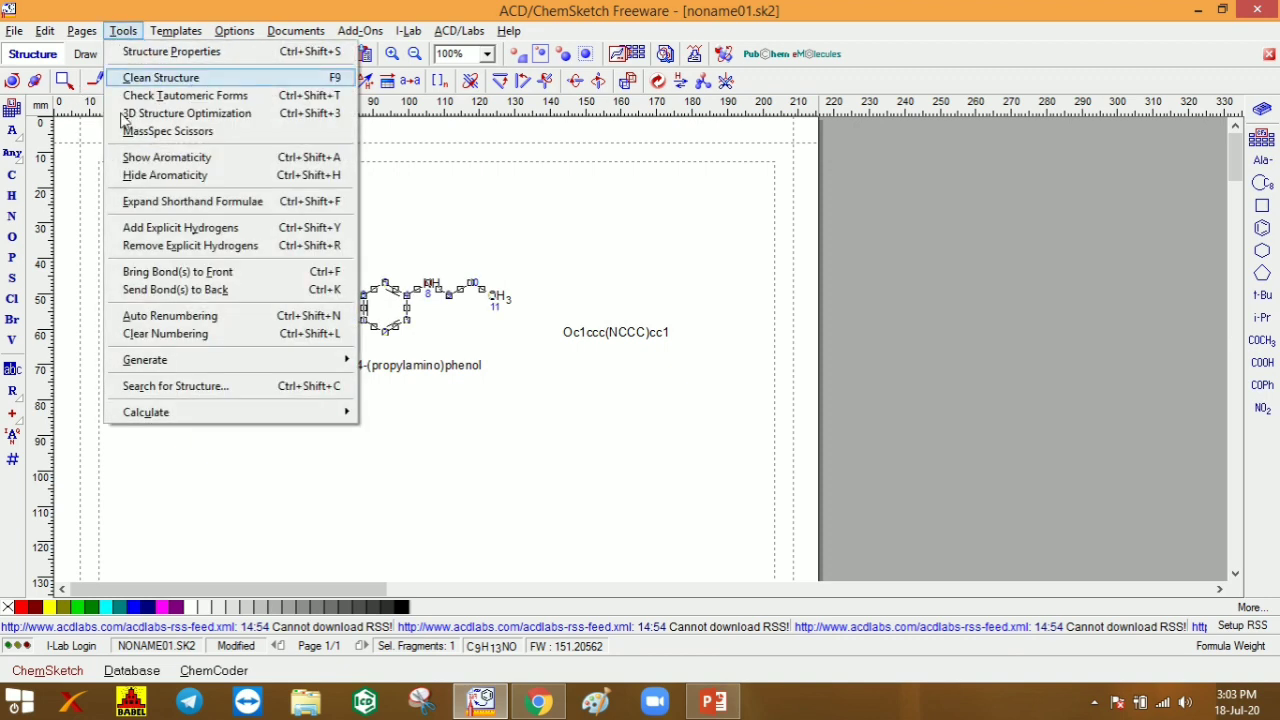
mouse_move(163, 367)
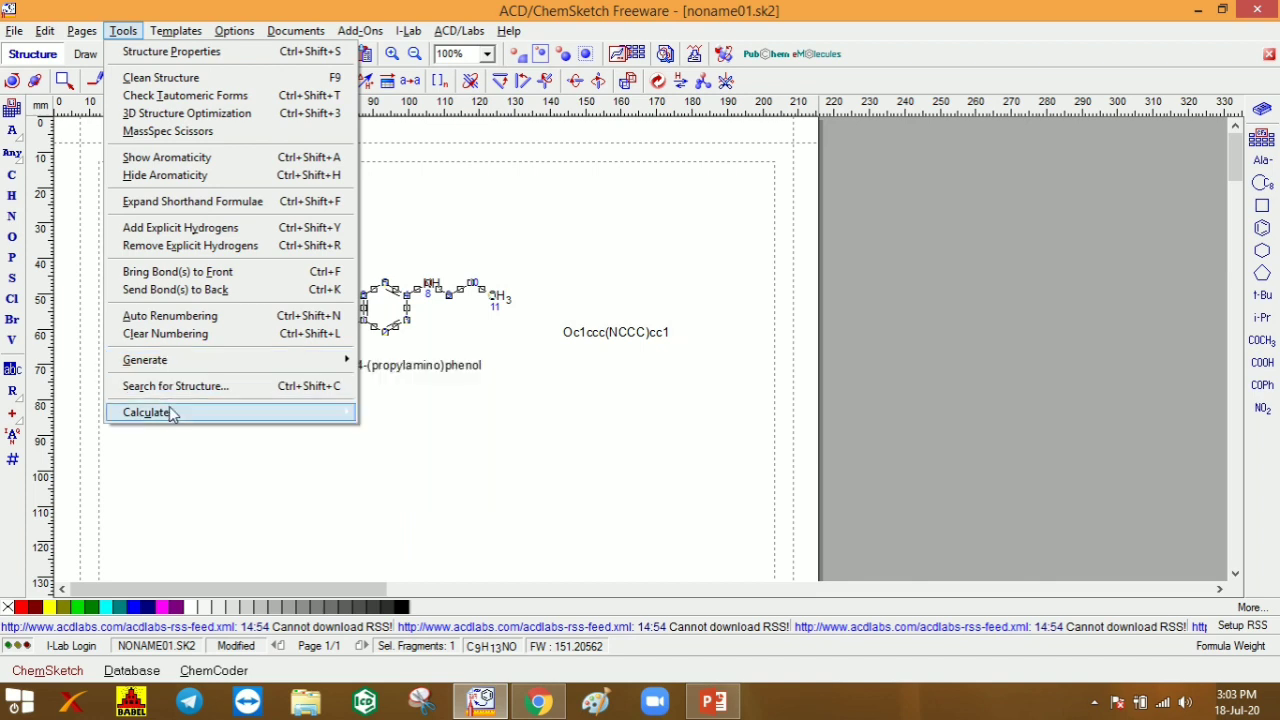
mouse_move(177, 415)
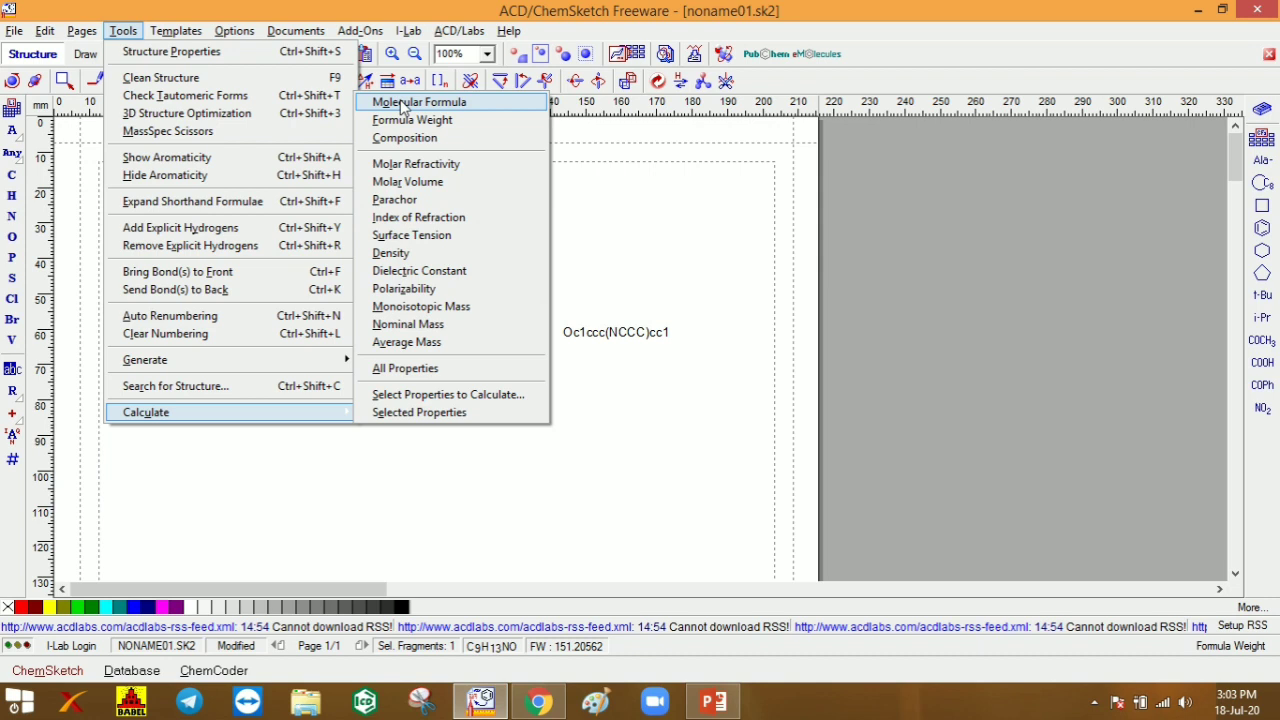
left_click(410, 370)
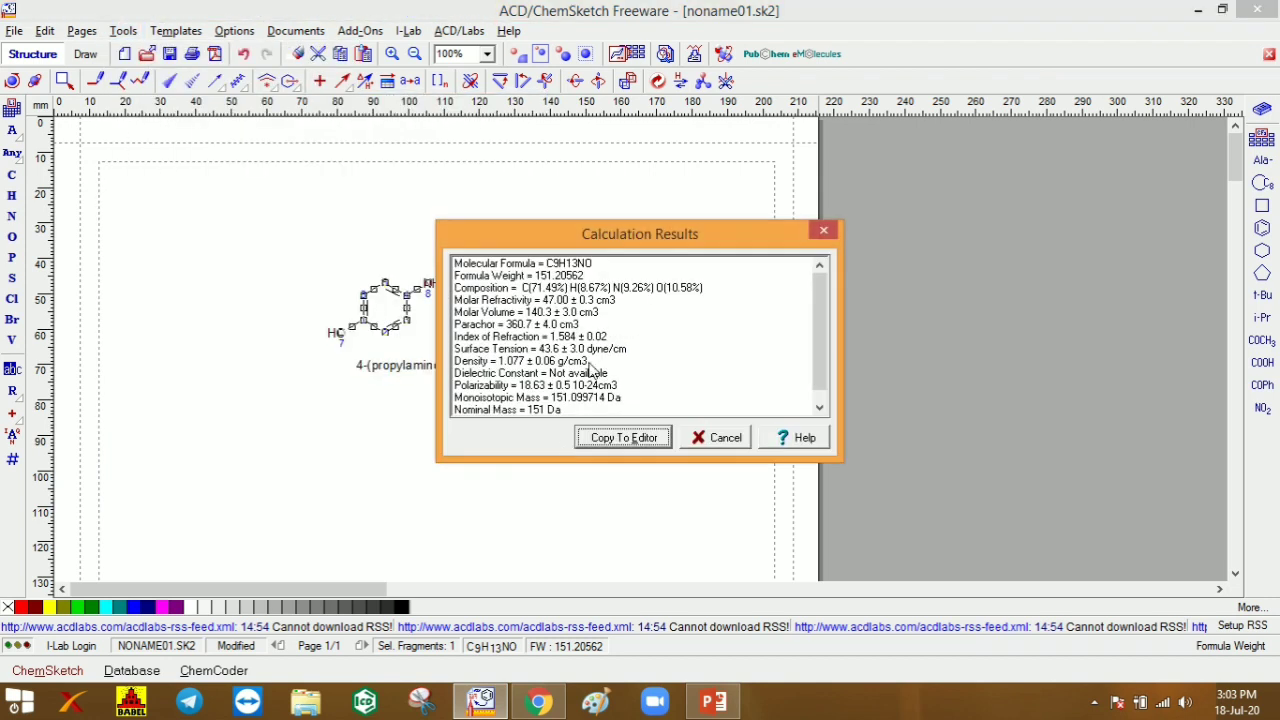
left_click_drag(615, 236, 677, 197)
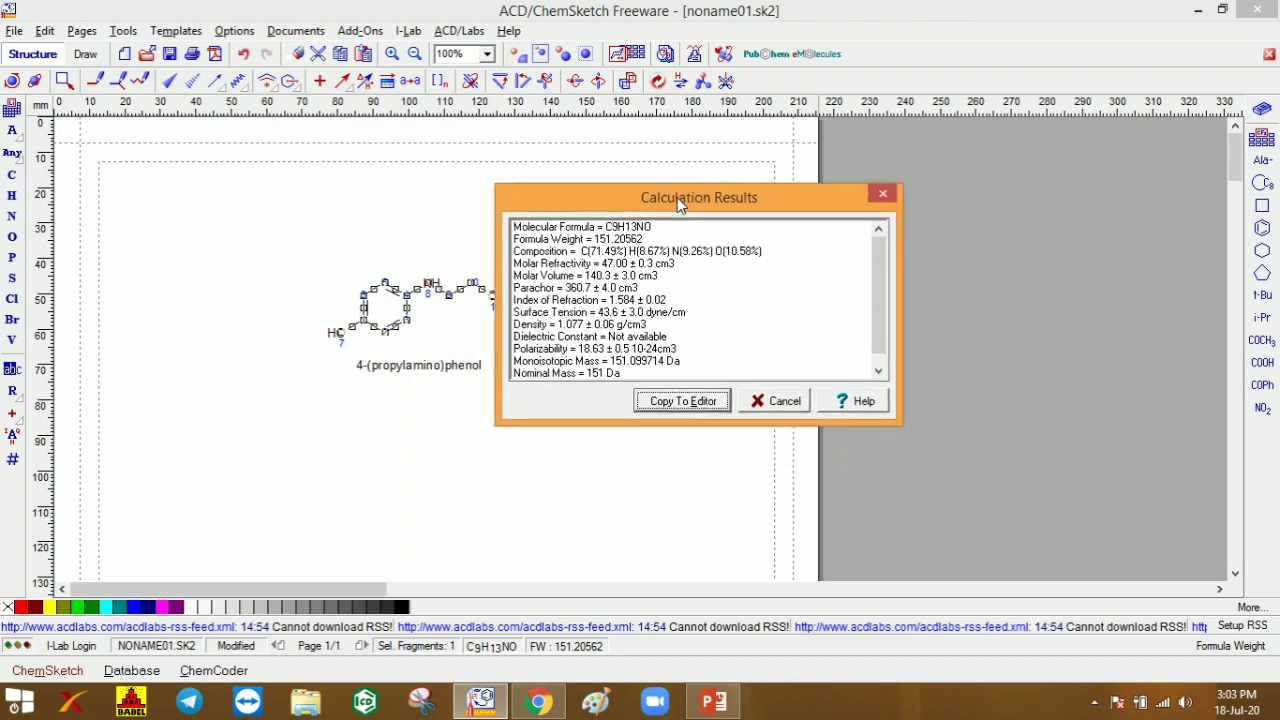
left_click(698, 403)
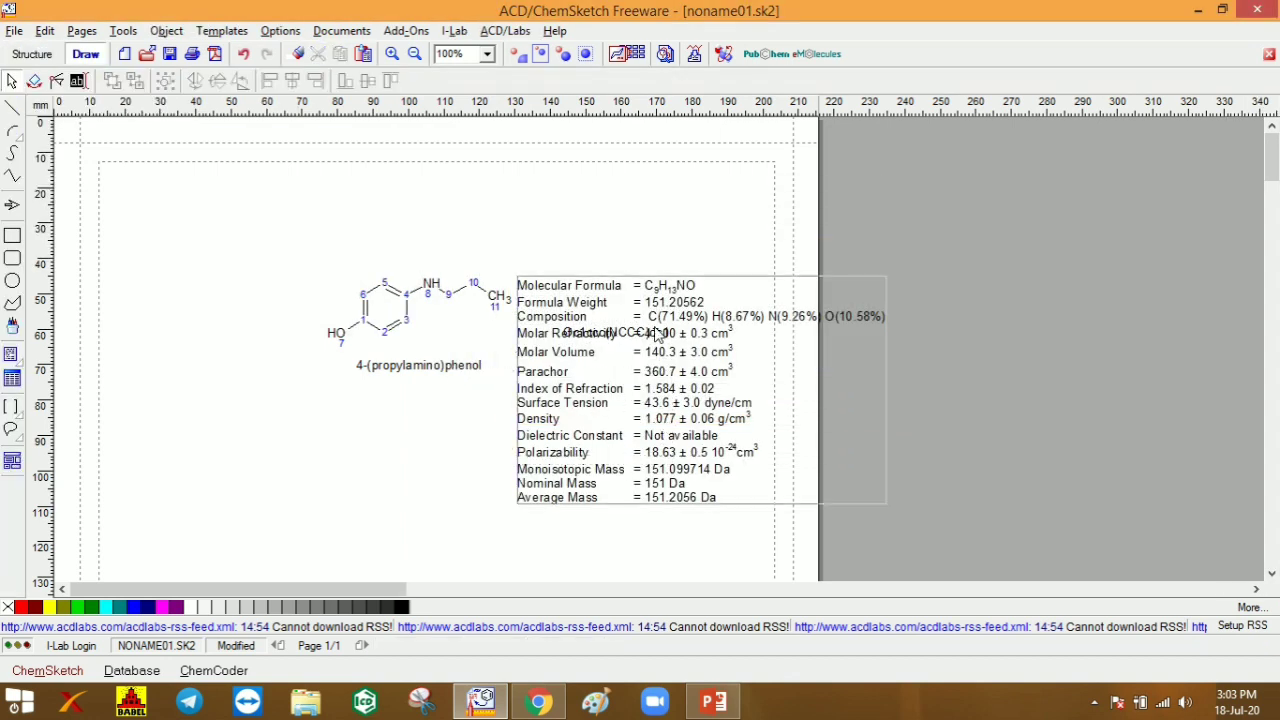
Step: Place the calculated properties block below the structure's name and return to Structure mode
left_click_drag(651, 325, 246, 573)
left_click_drag(629, 364, 405, 445)
scroll(640, 340, "down", 3)
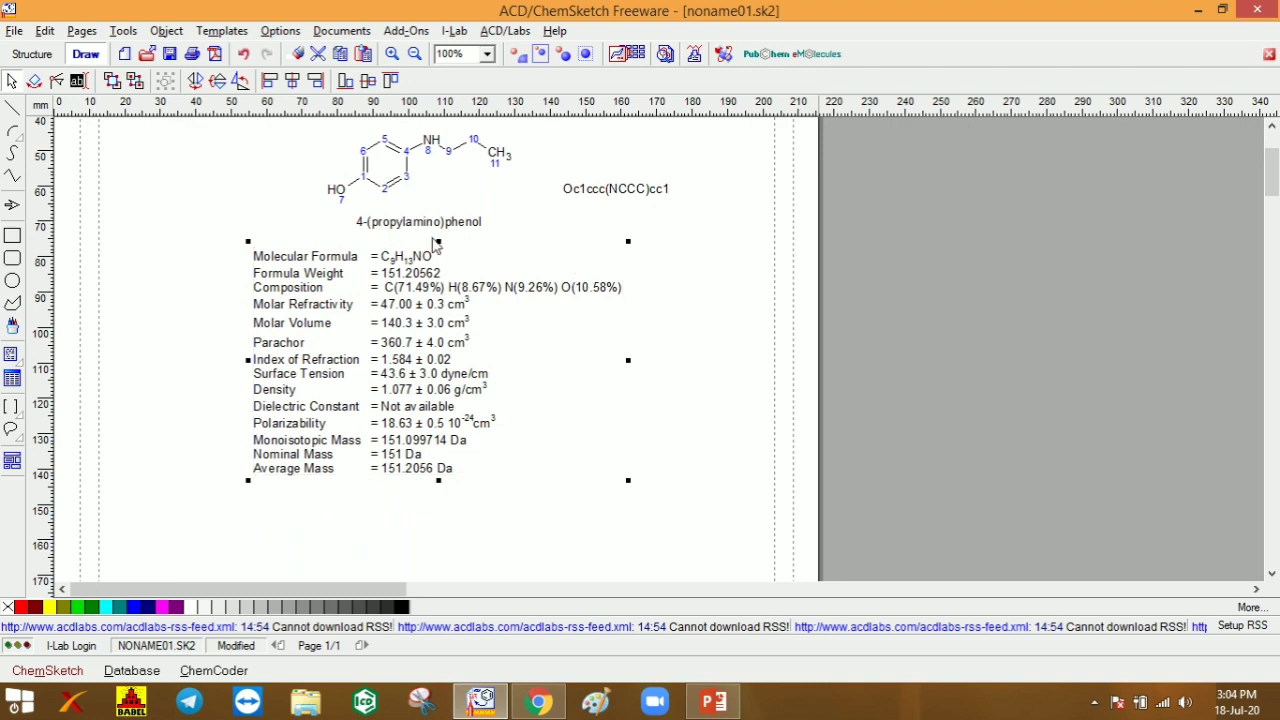
scroll(440, 278, "up", 1)
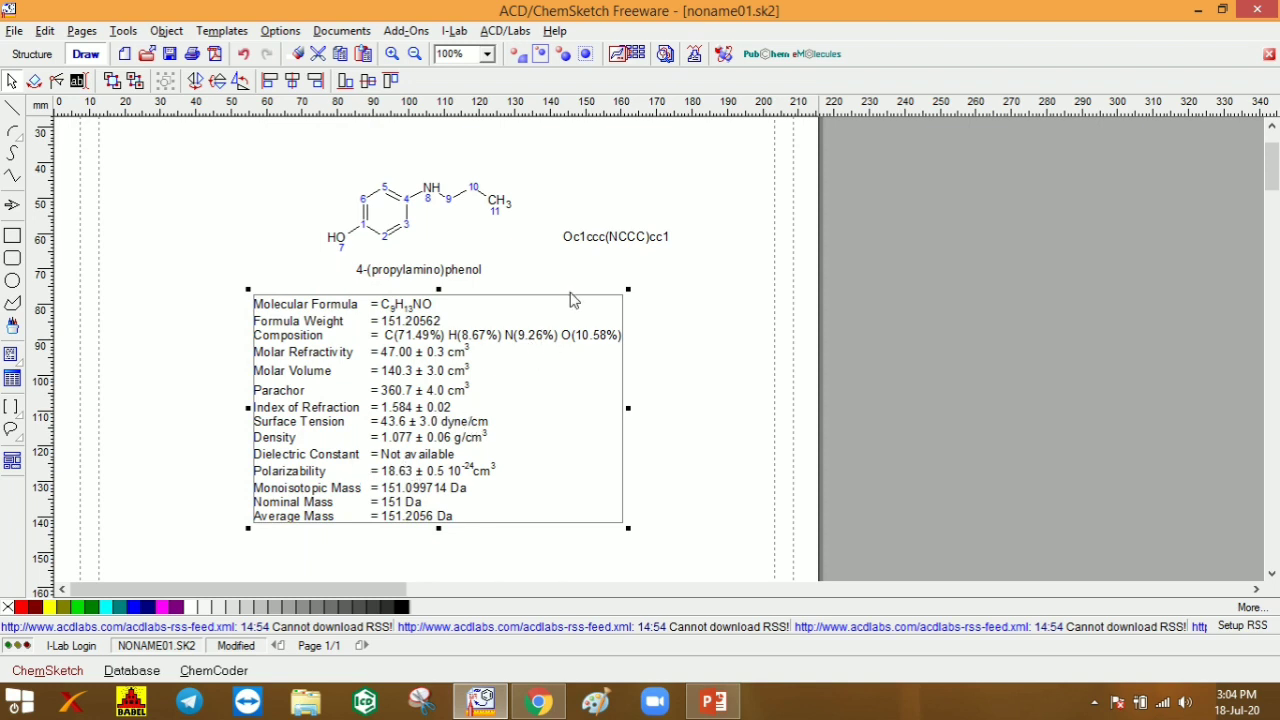
left_click(32, 54)
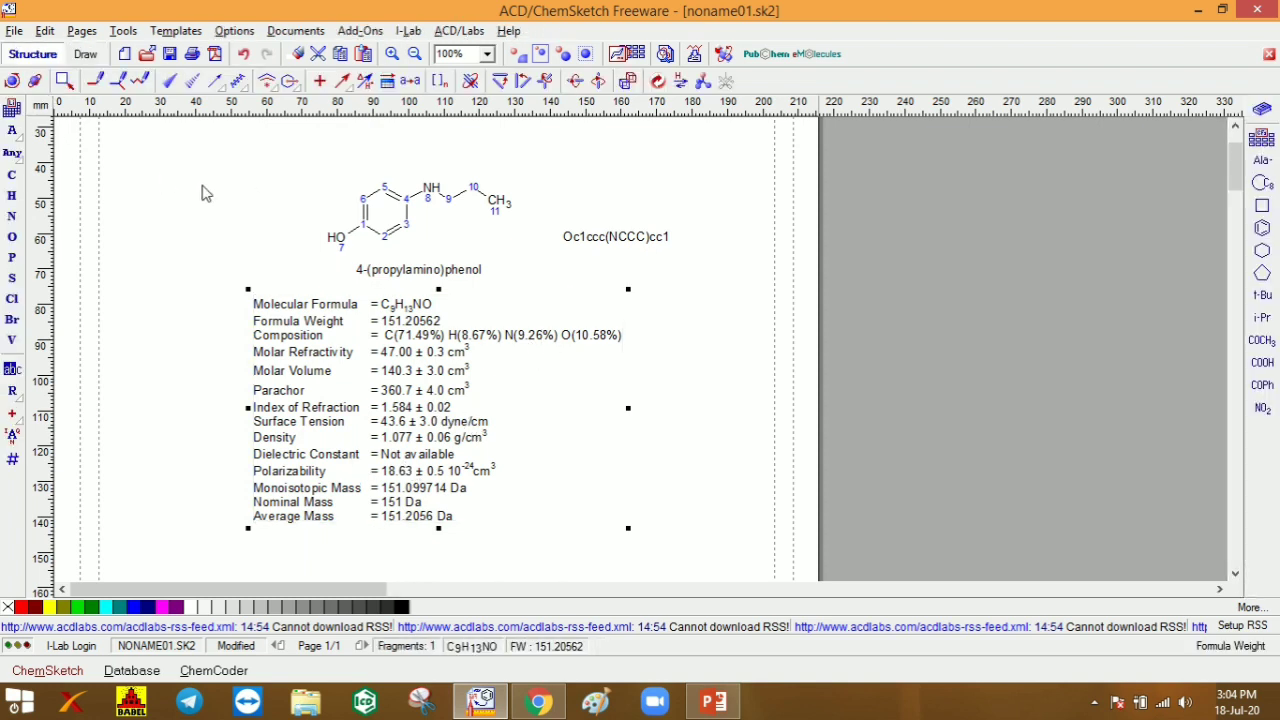
Step: Review the file formats offered for saving the document, and leave the save dialog without saving
left_click(15, 31)
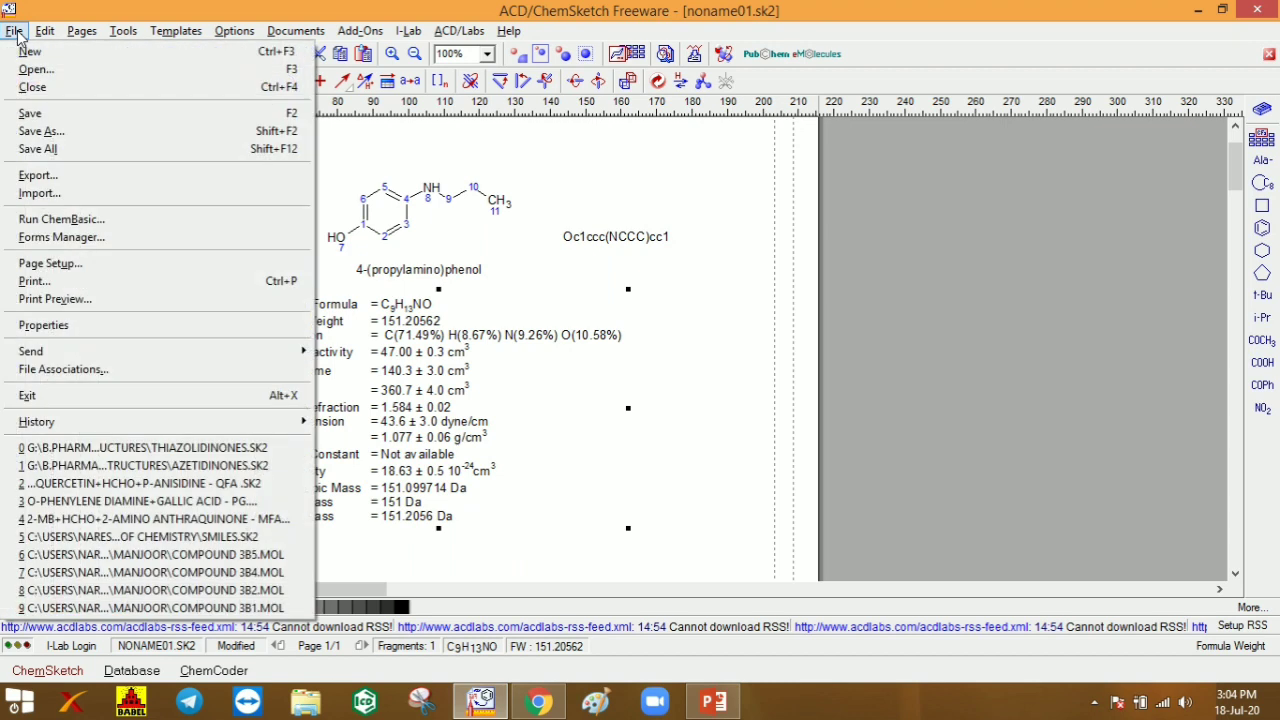
left_click(30, 113)
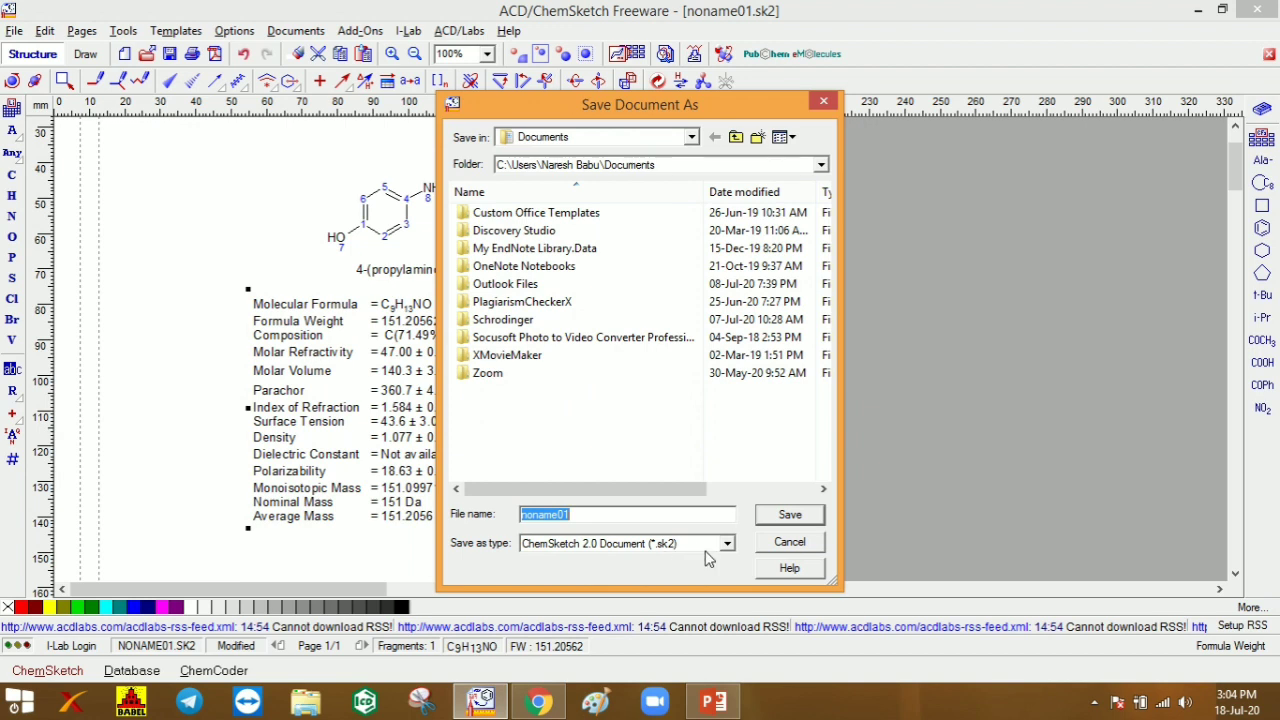
left_click(728, 544)
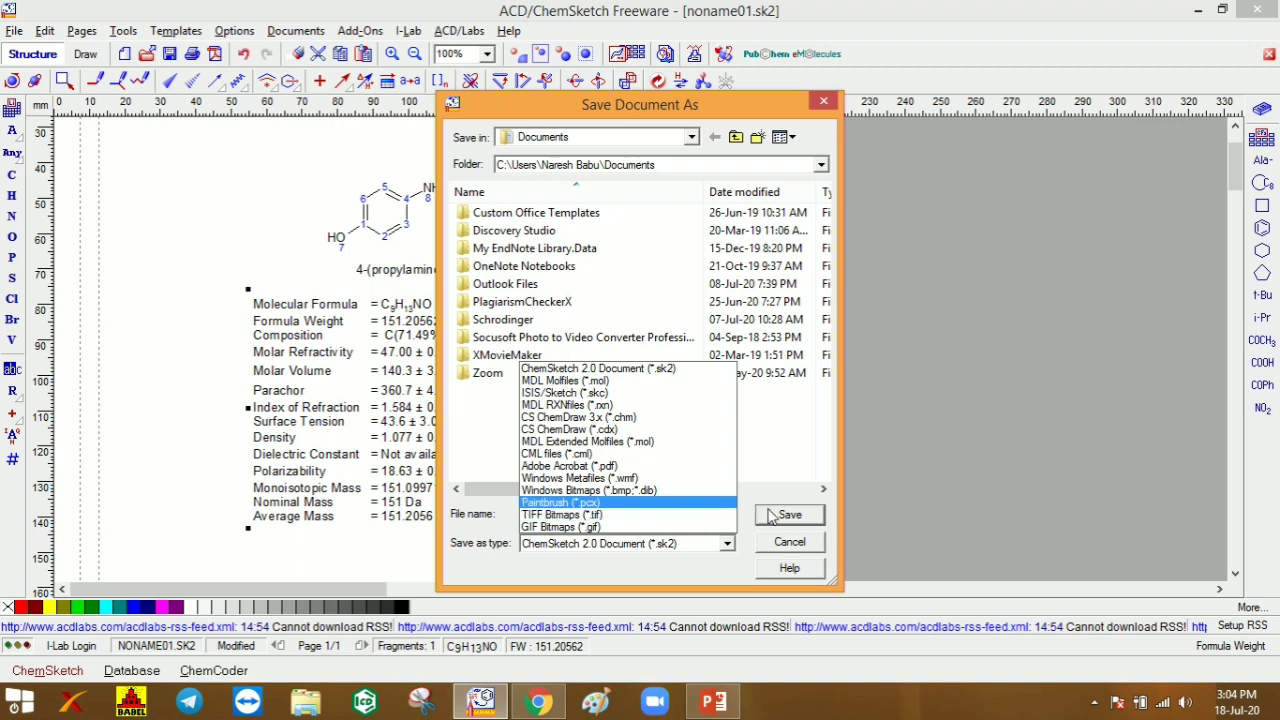
left_click(812, 547)
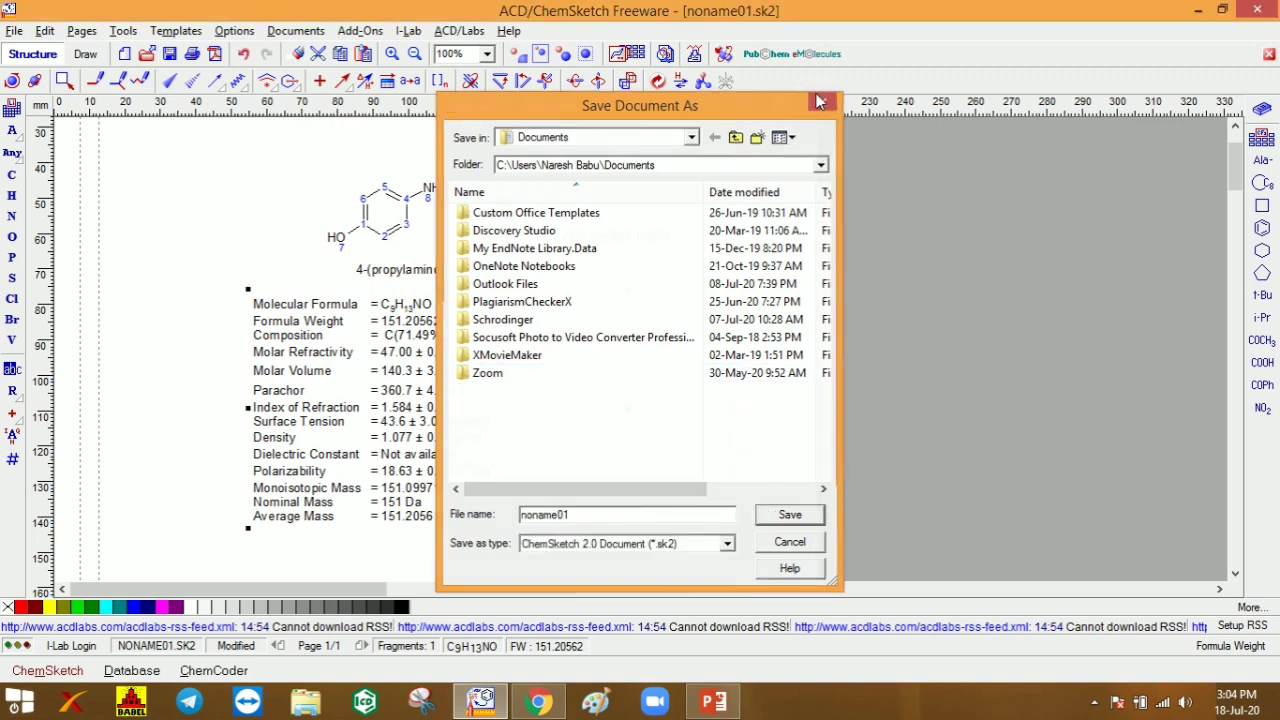
left_click(823, 101)
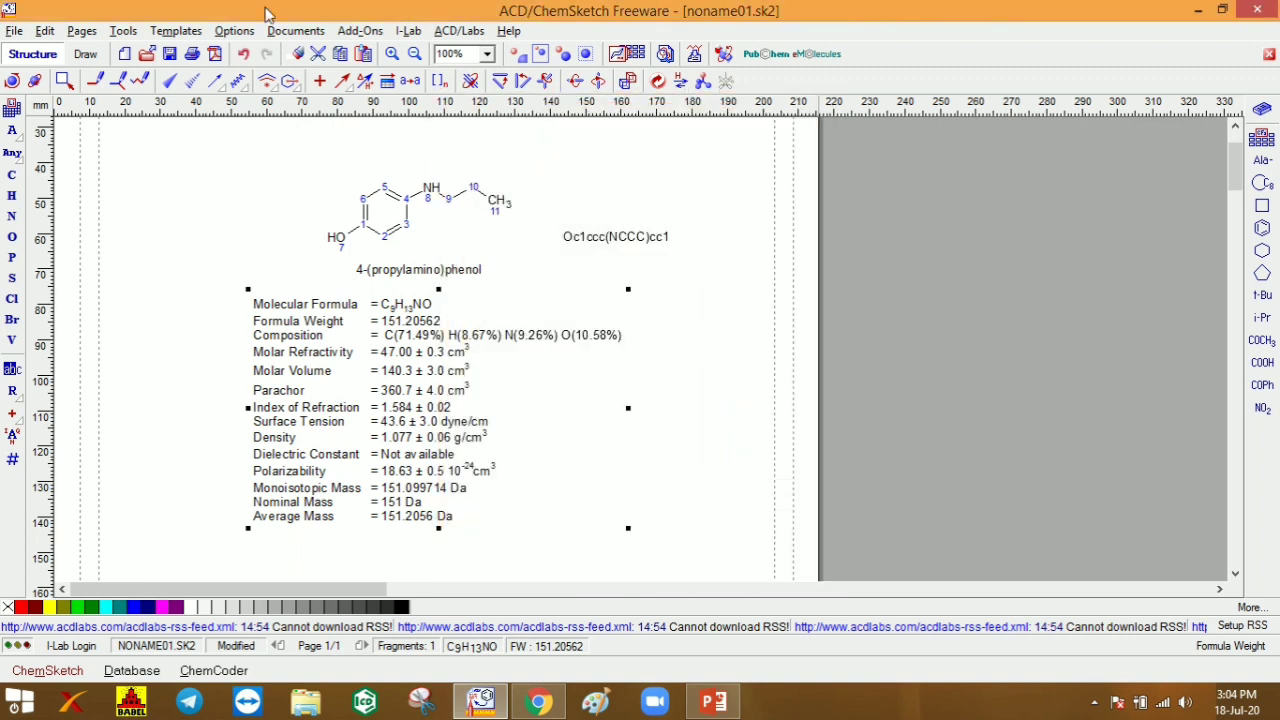
Step: Open the Periodic Table of Elements beside the structure and examine the general data for hydrogen, boron, aluminium and fluorine
left_click(180, 33)
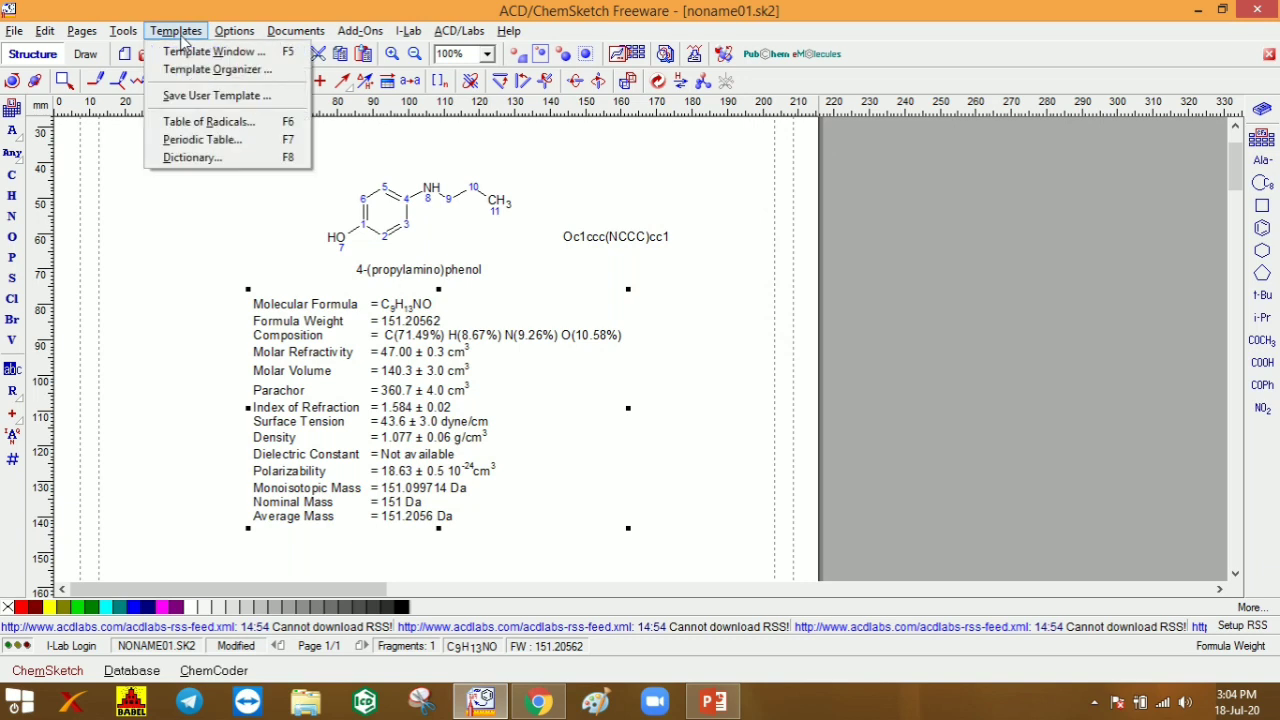
left_click(205, 140)
left_click_drag(685, 125, 1013, 72)
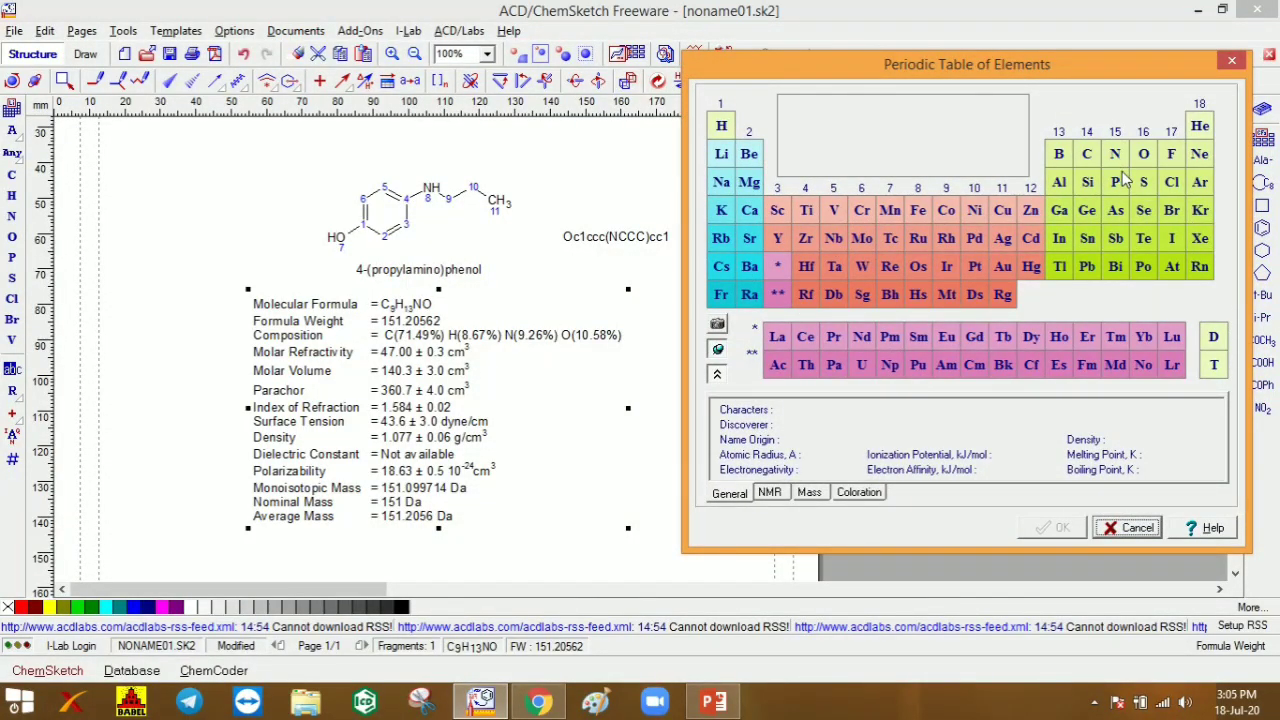
left_click(721, 128)
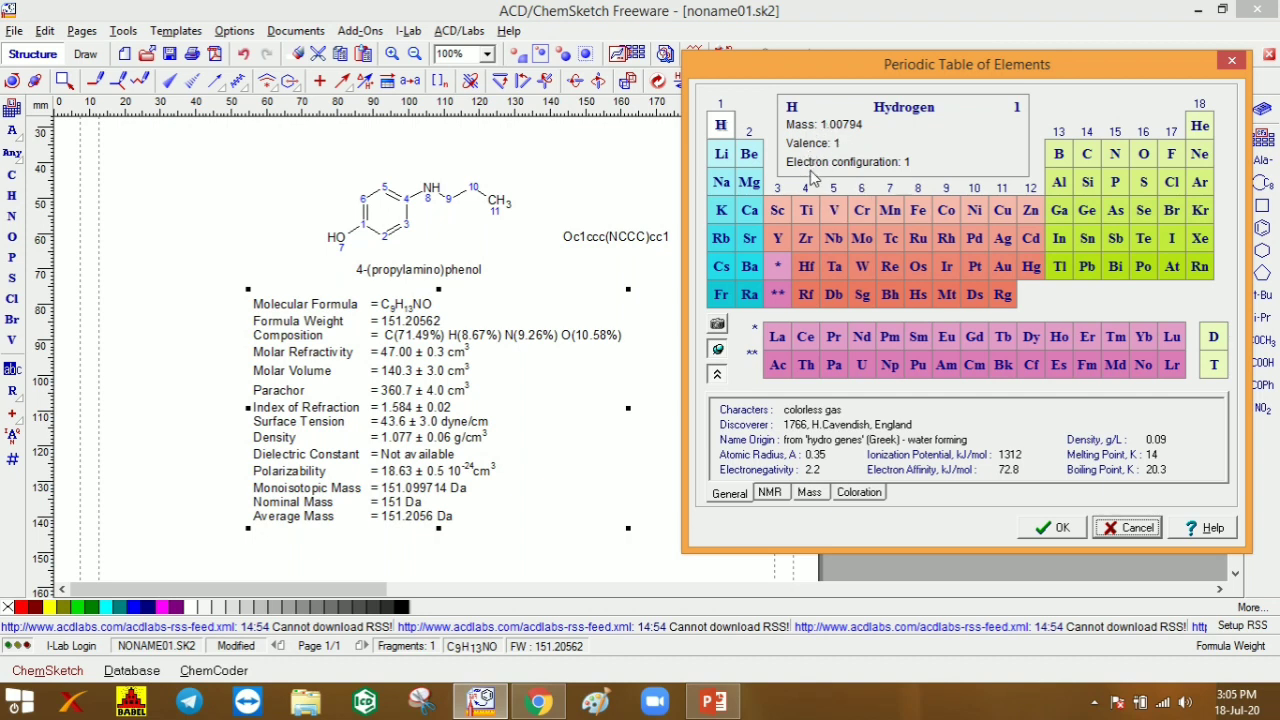
left_click(1060, 155)
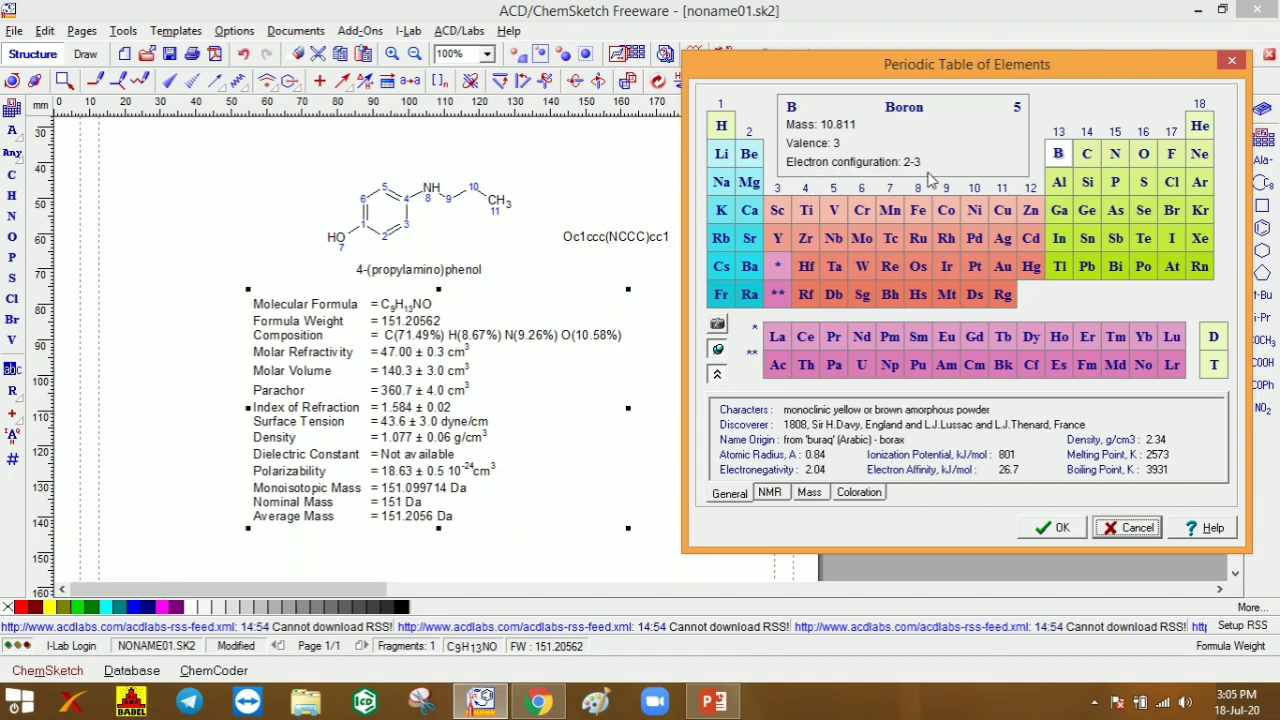
left_click(1055, 188)
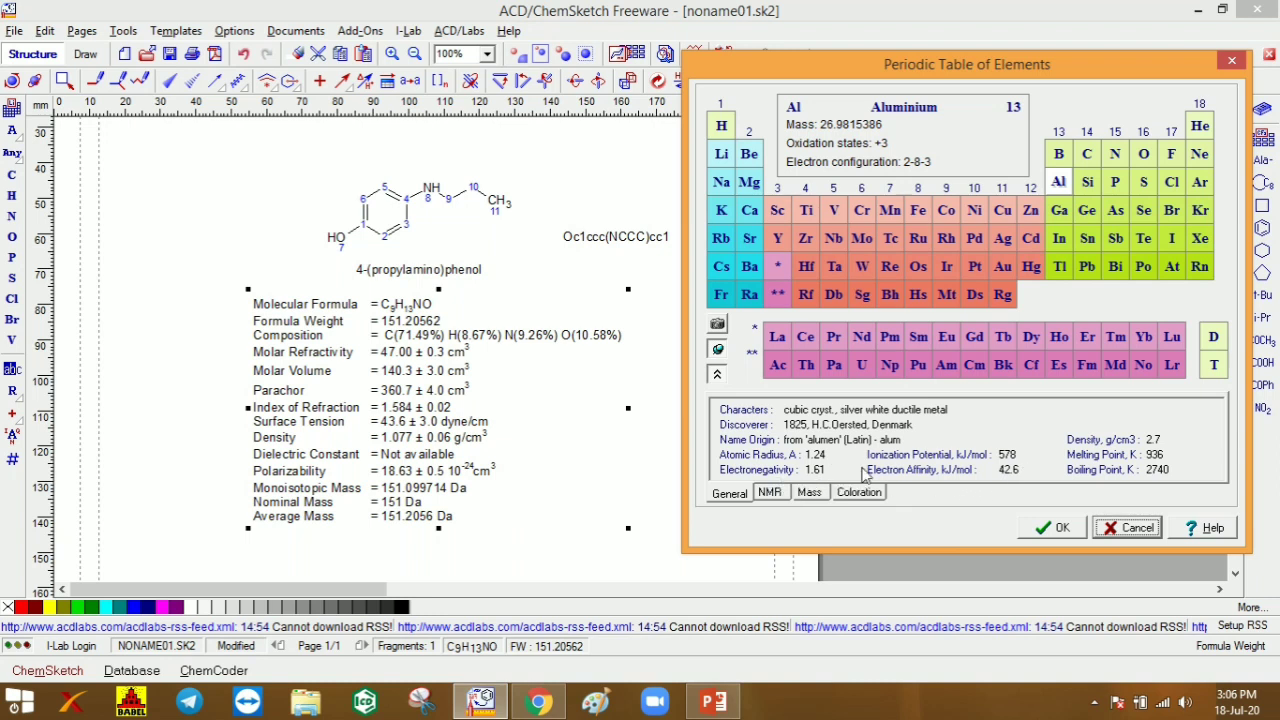
left_click(1171, 155)
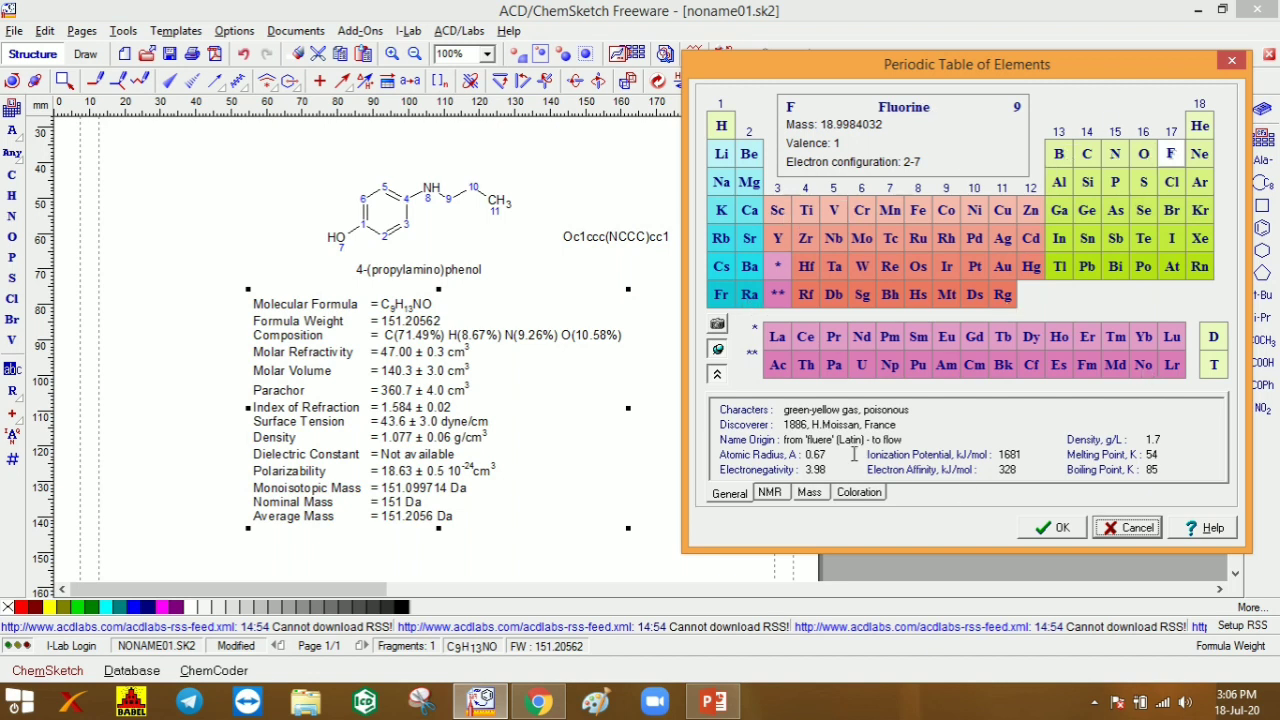
Step: Examine fluorine's NMR and isotope mass data and the periodic table's coloration schemes
left_click(772, 494)
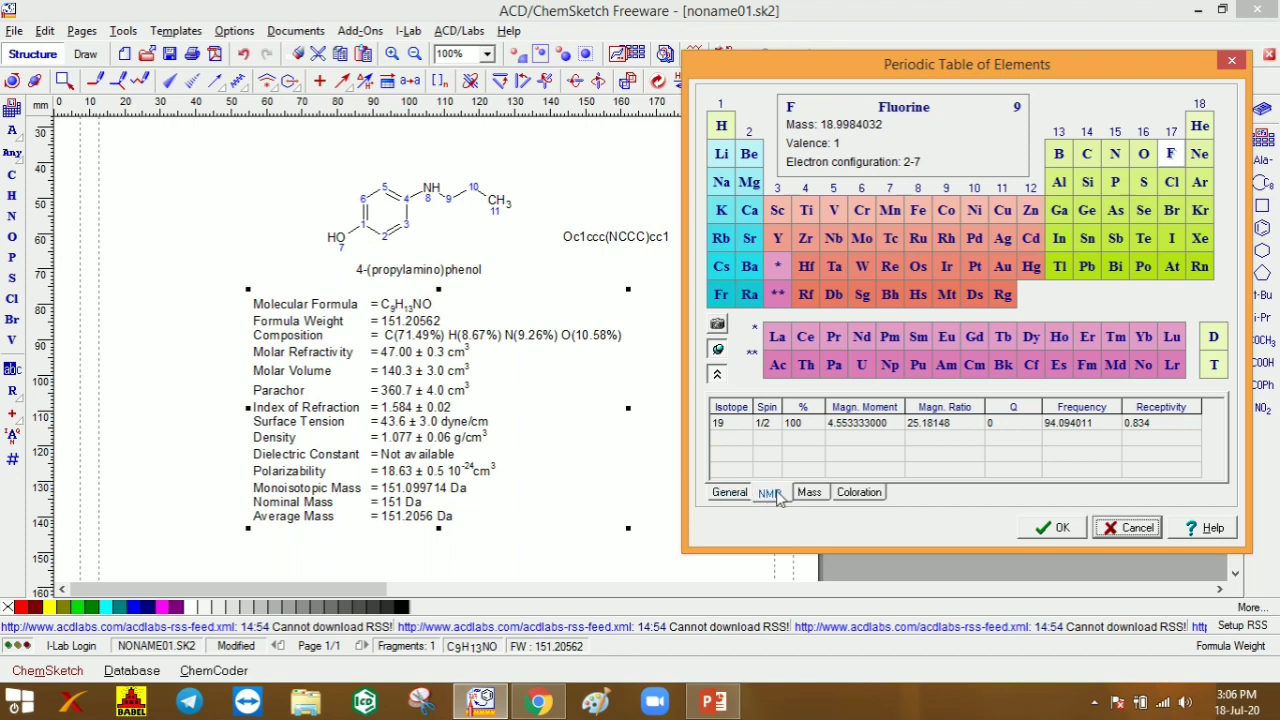
left_click(809, 493)
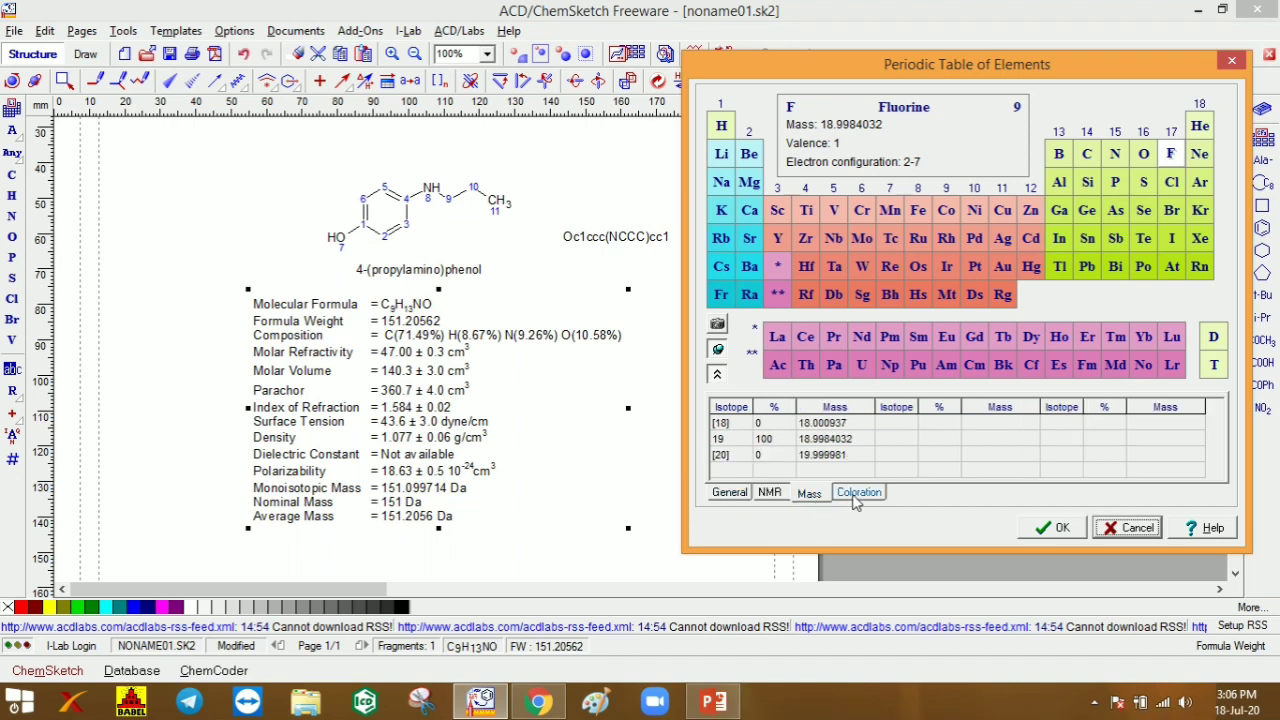
left_click(856, 500)
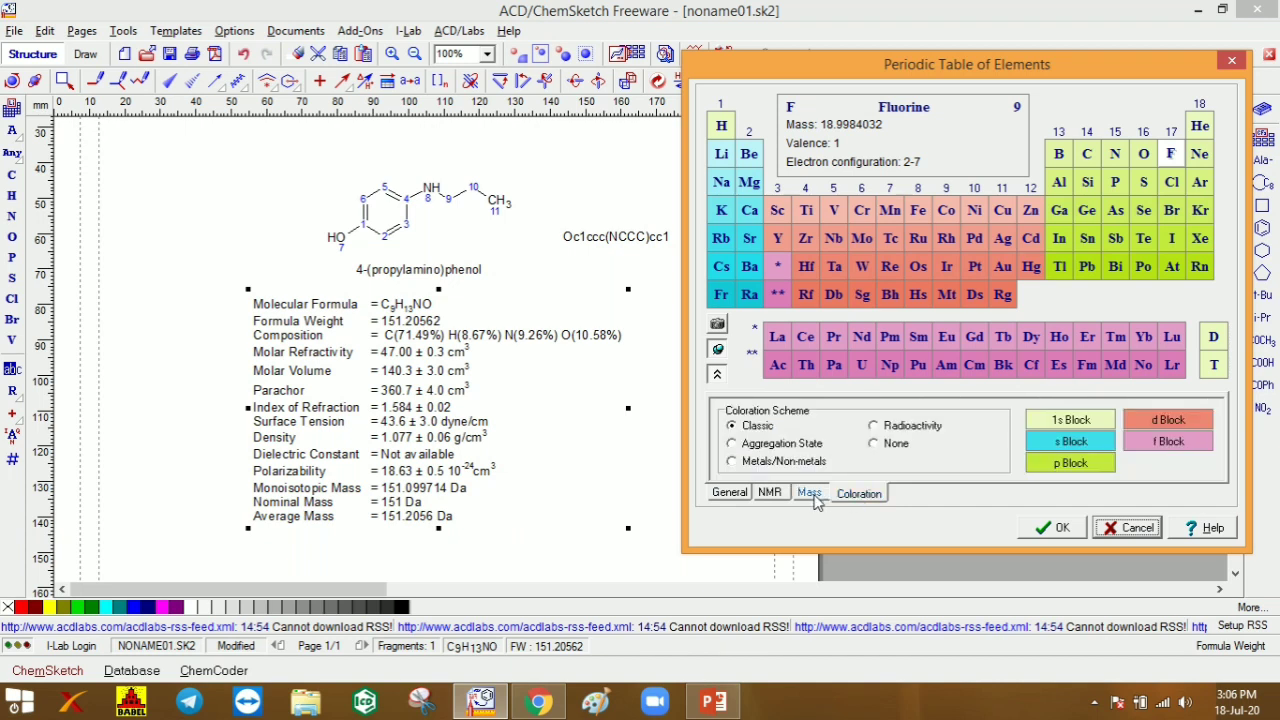
left_click(776, 500)
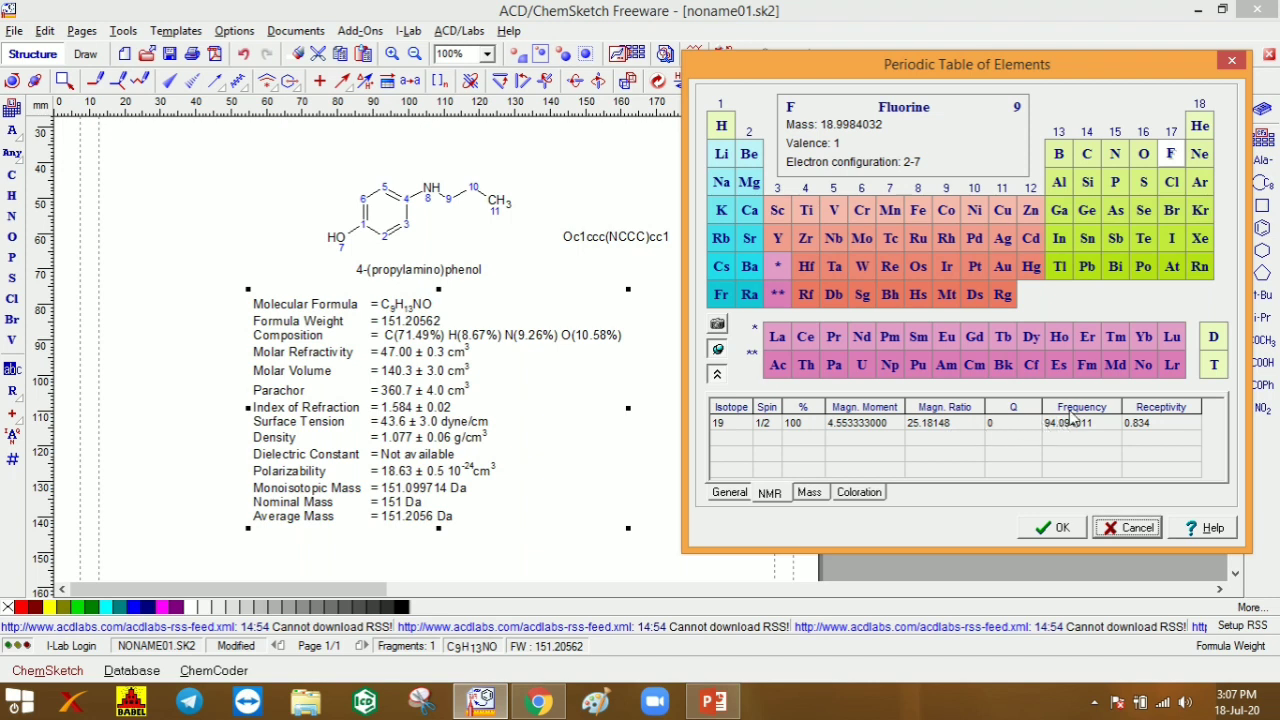
left_click(809, 492)
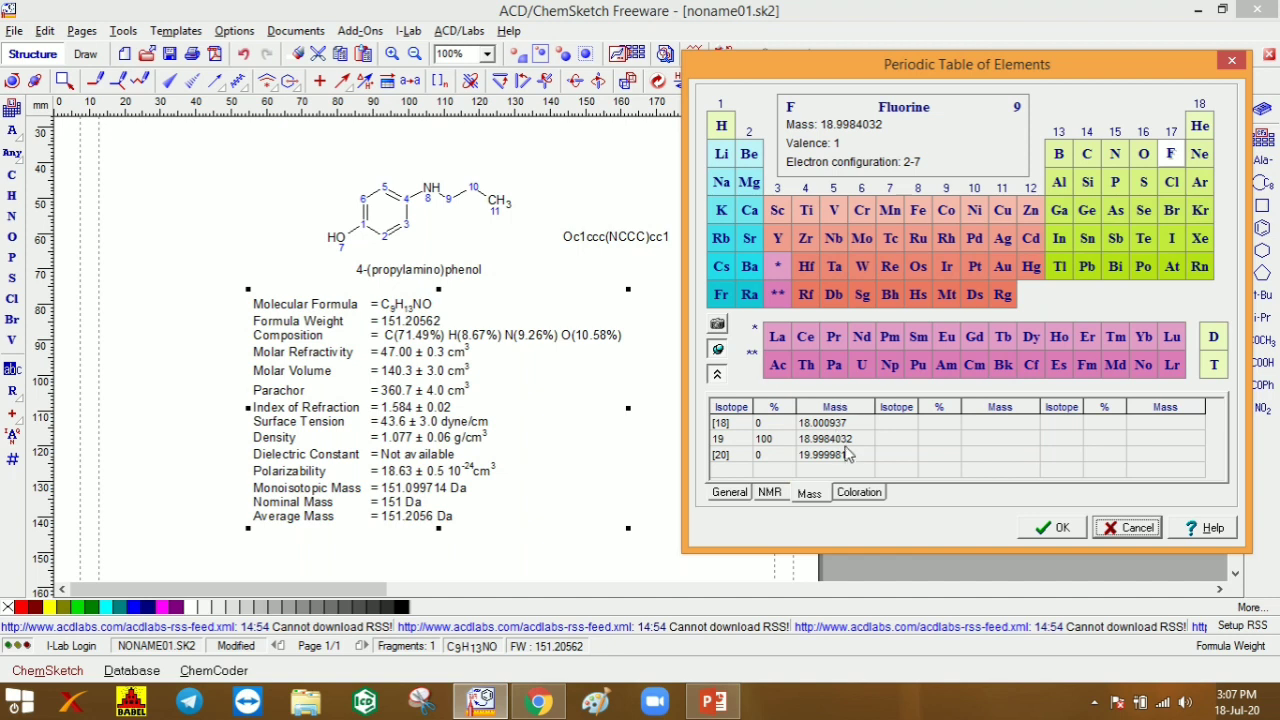
left_click(859, 494)
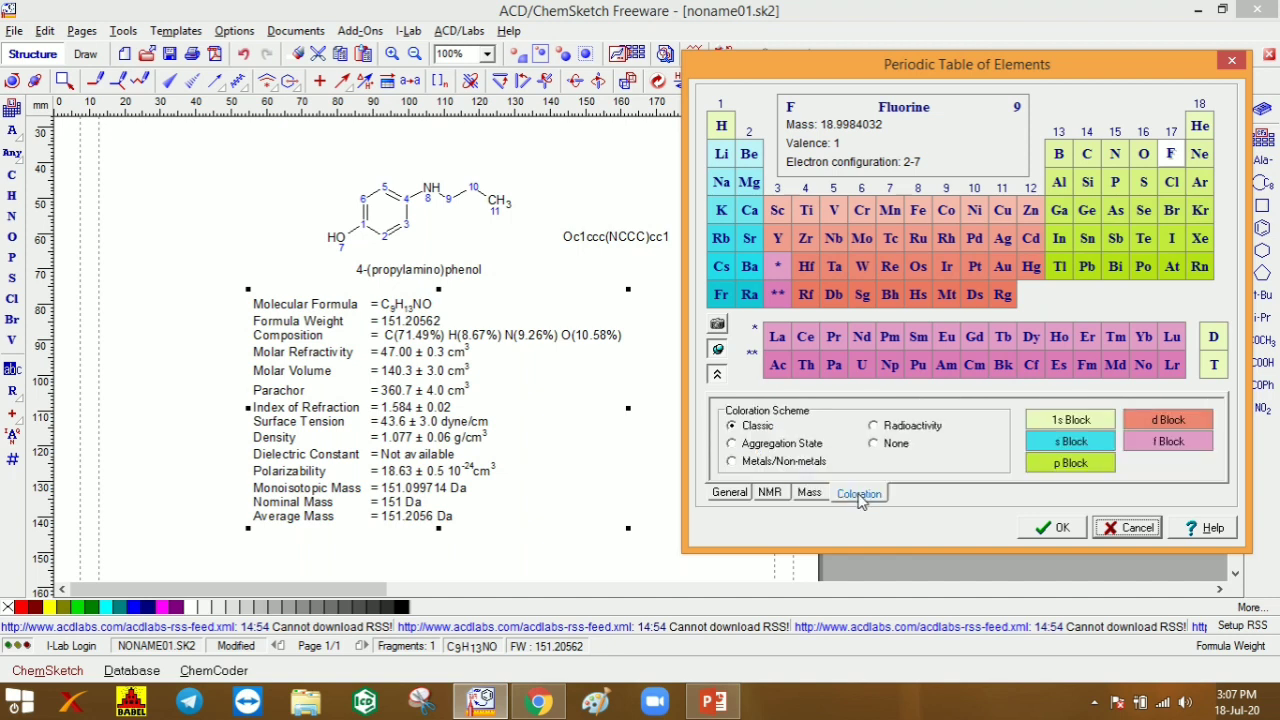